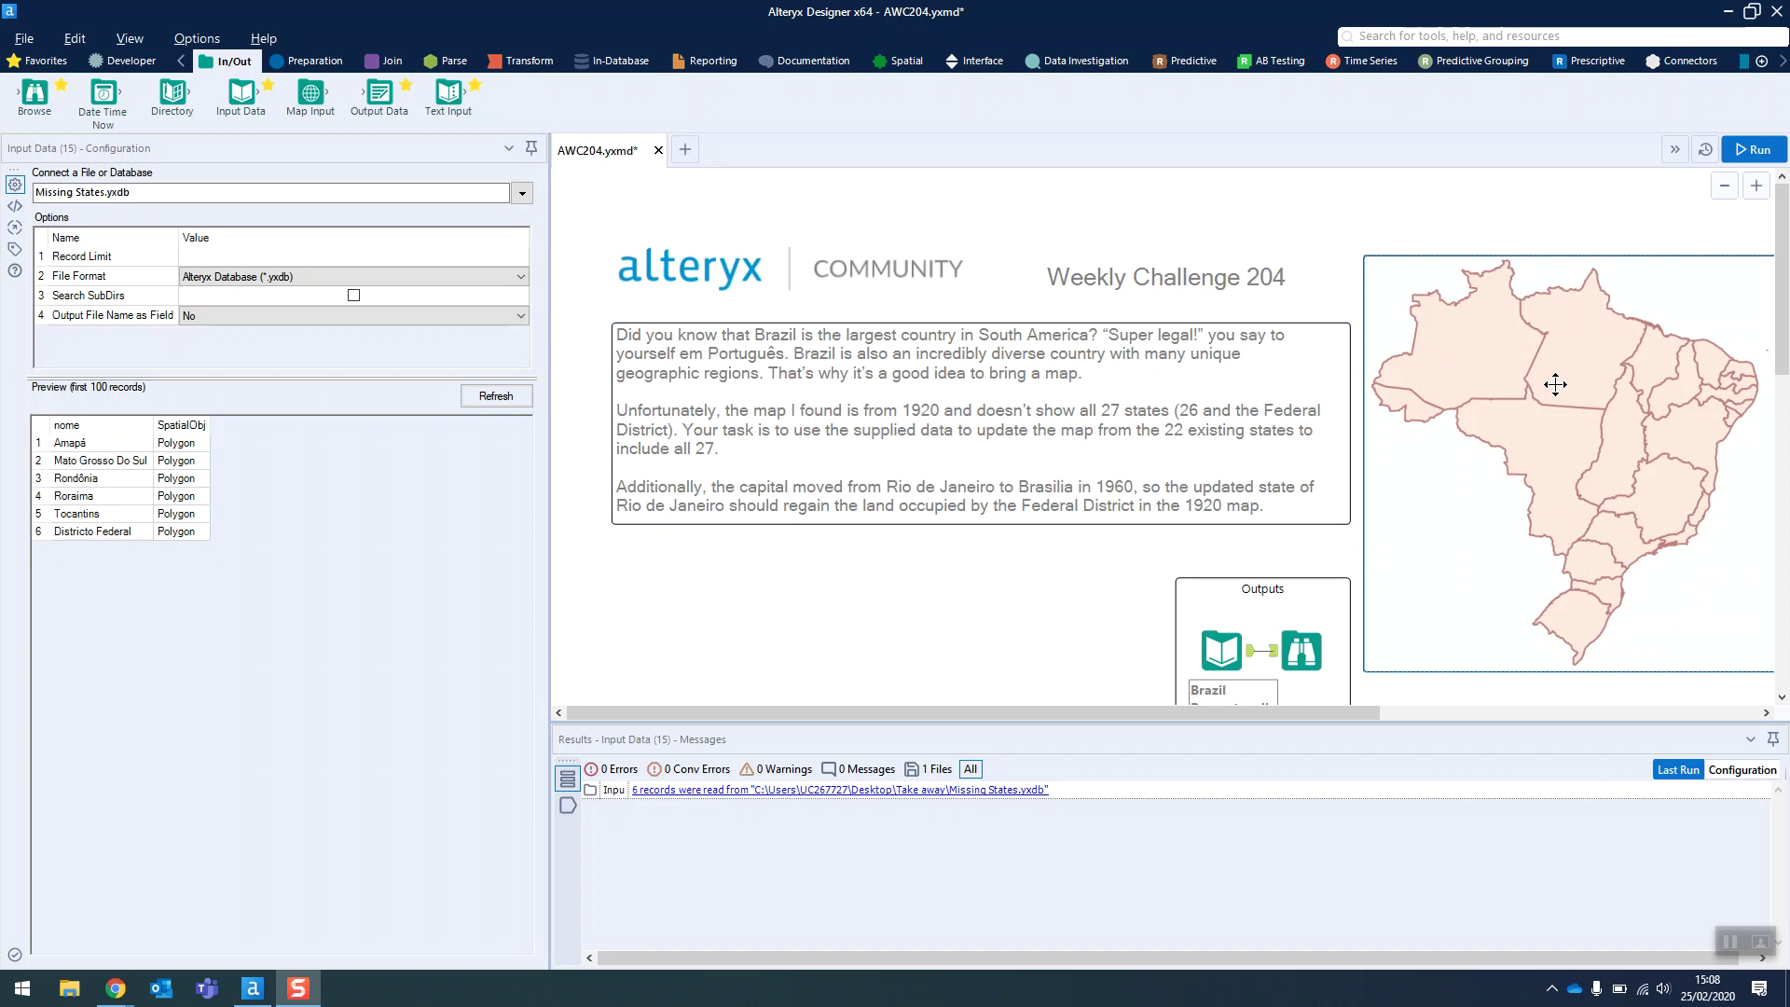
- Preview the Text Input mapping table, Missing States.yxdb's six records and Brazil 1920.yxdb's 22 states
{"action": "scroll", "coordinate": [1046, 563], "scroll_direction": "down", "scroll_amount": 10}
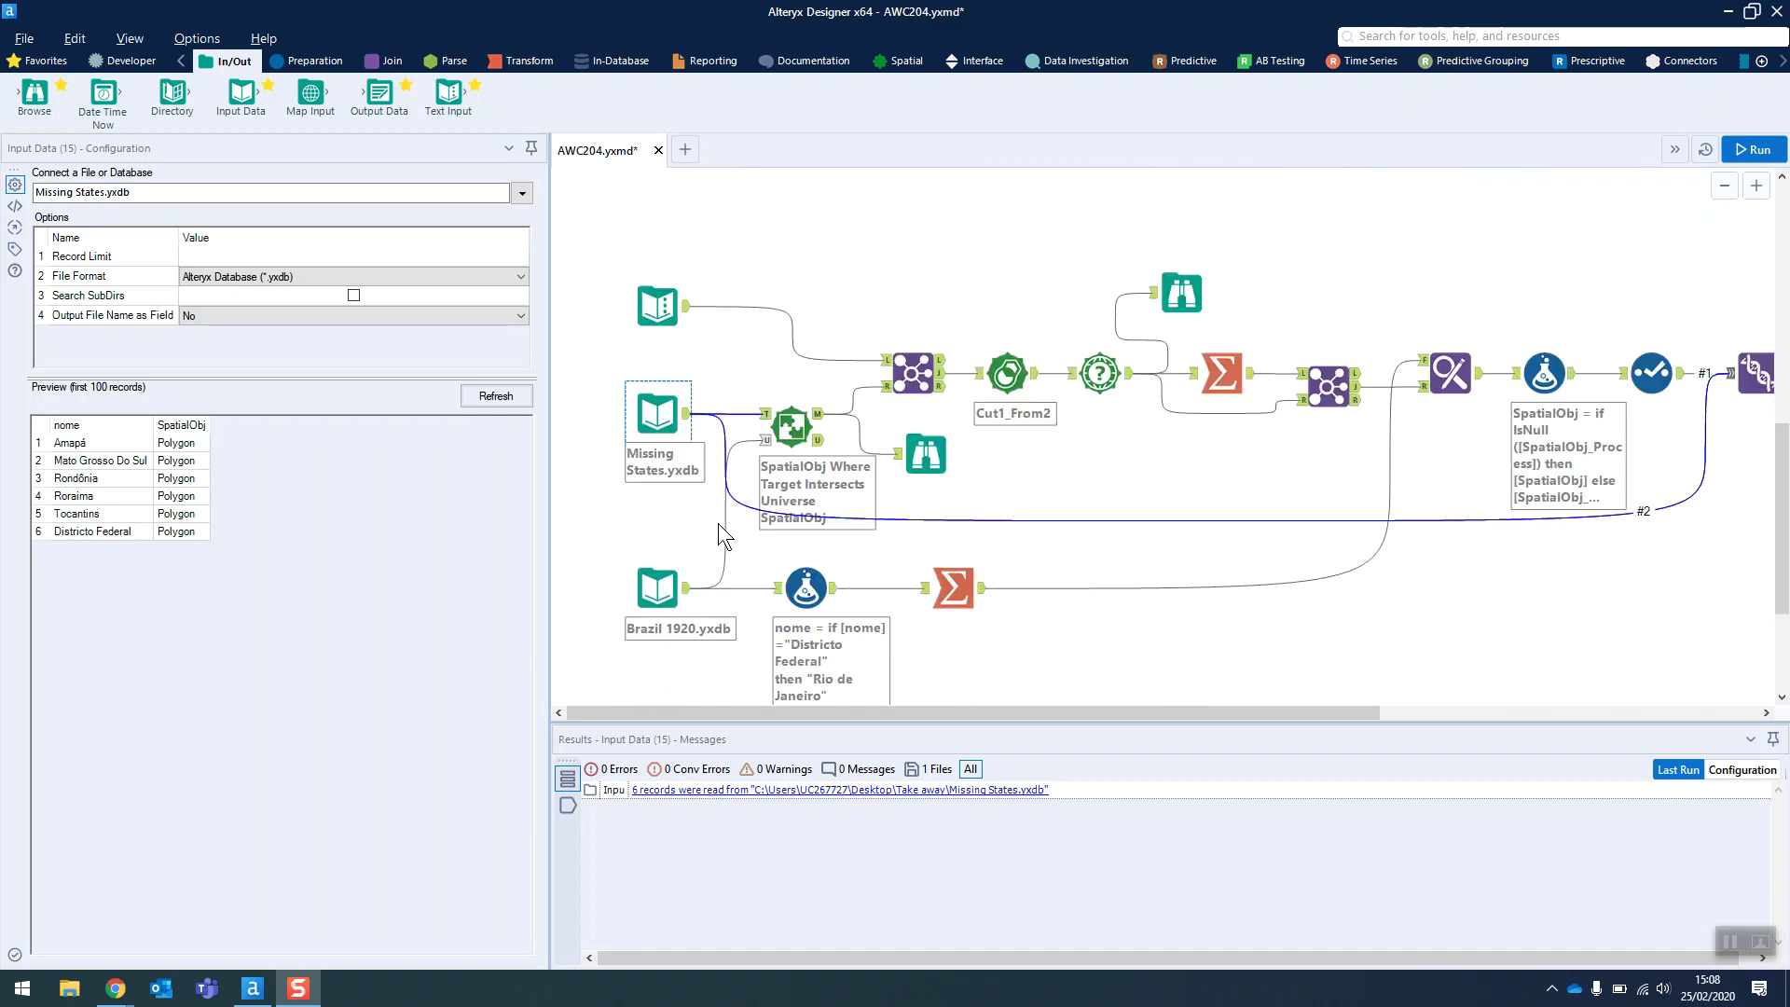
{"action": "scroll", "coordinate": [717, 523], "scroll_direction": "down", "scroll_amount": 1}
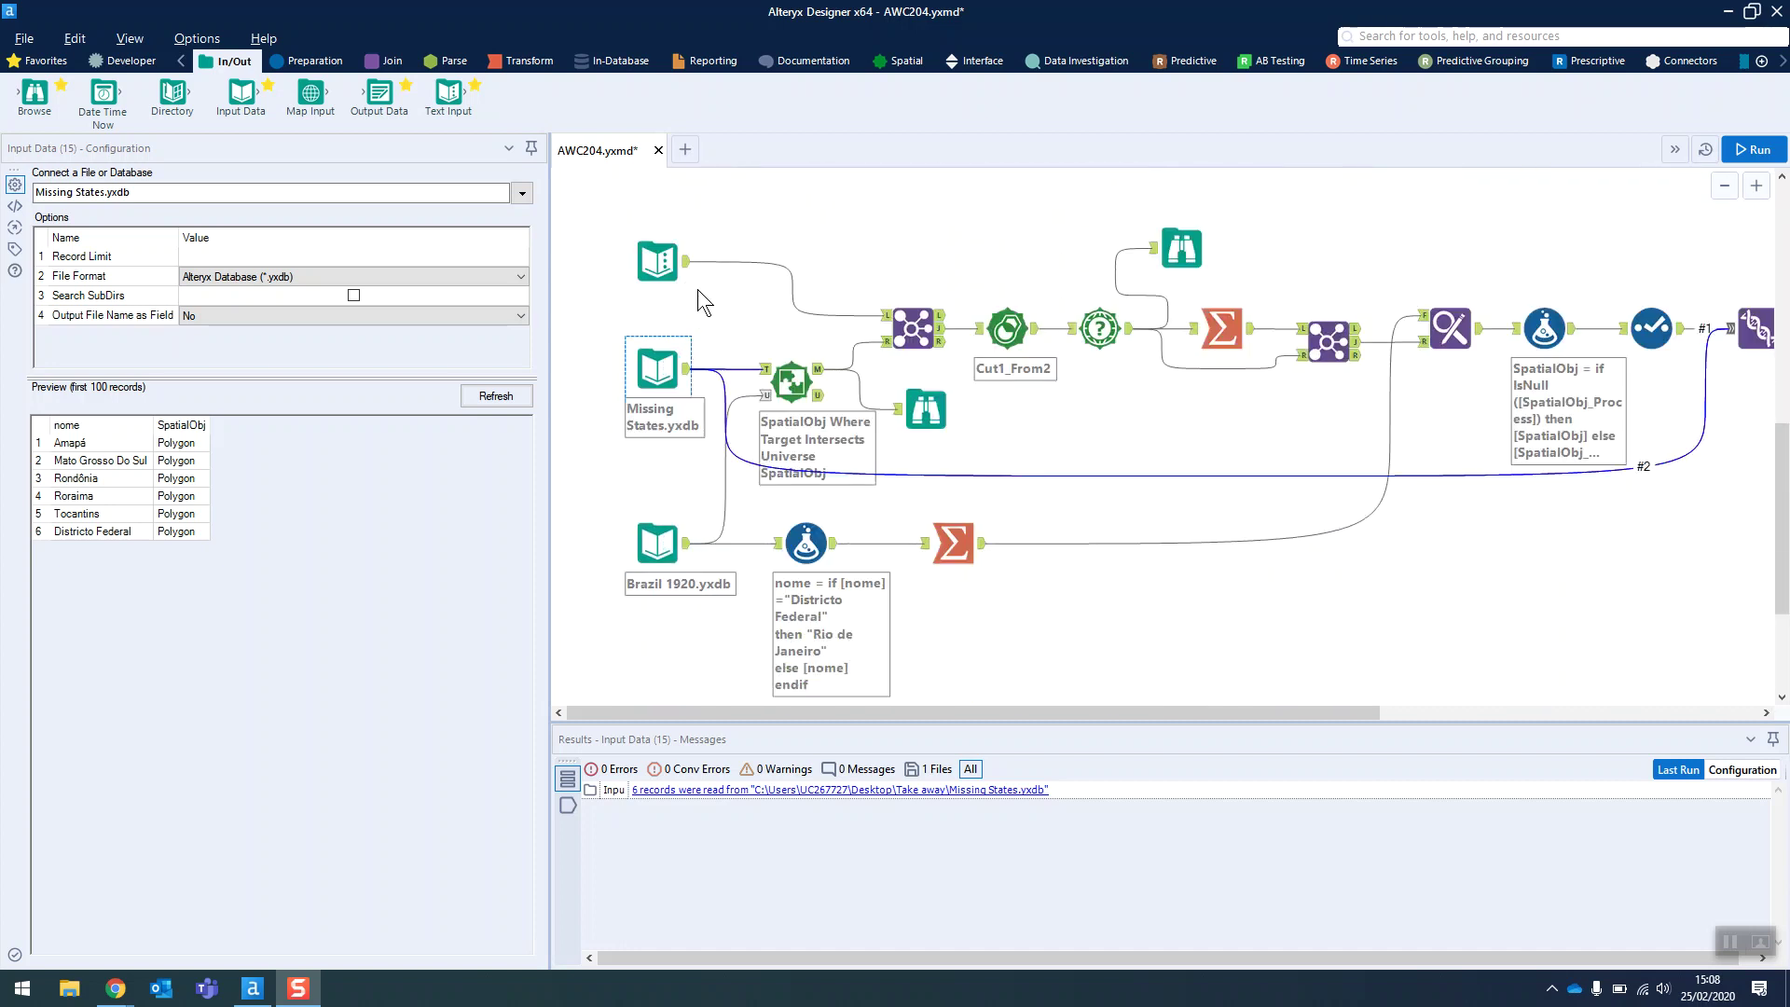
{"action": "left_click", "coordinate": [673, 275]}
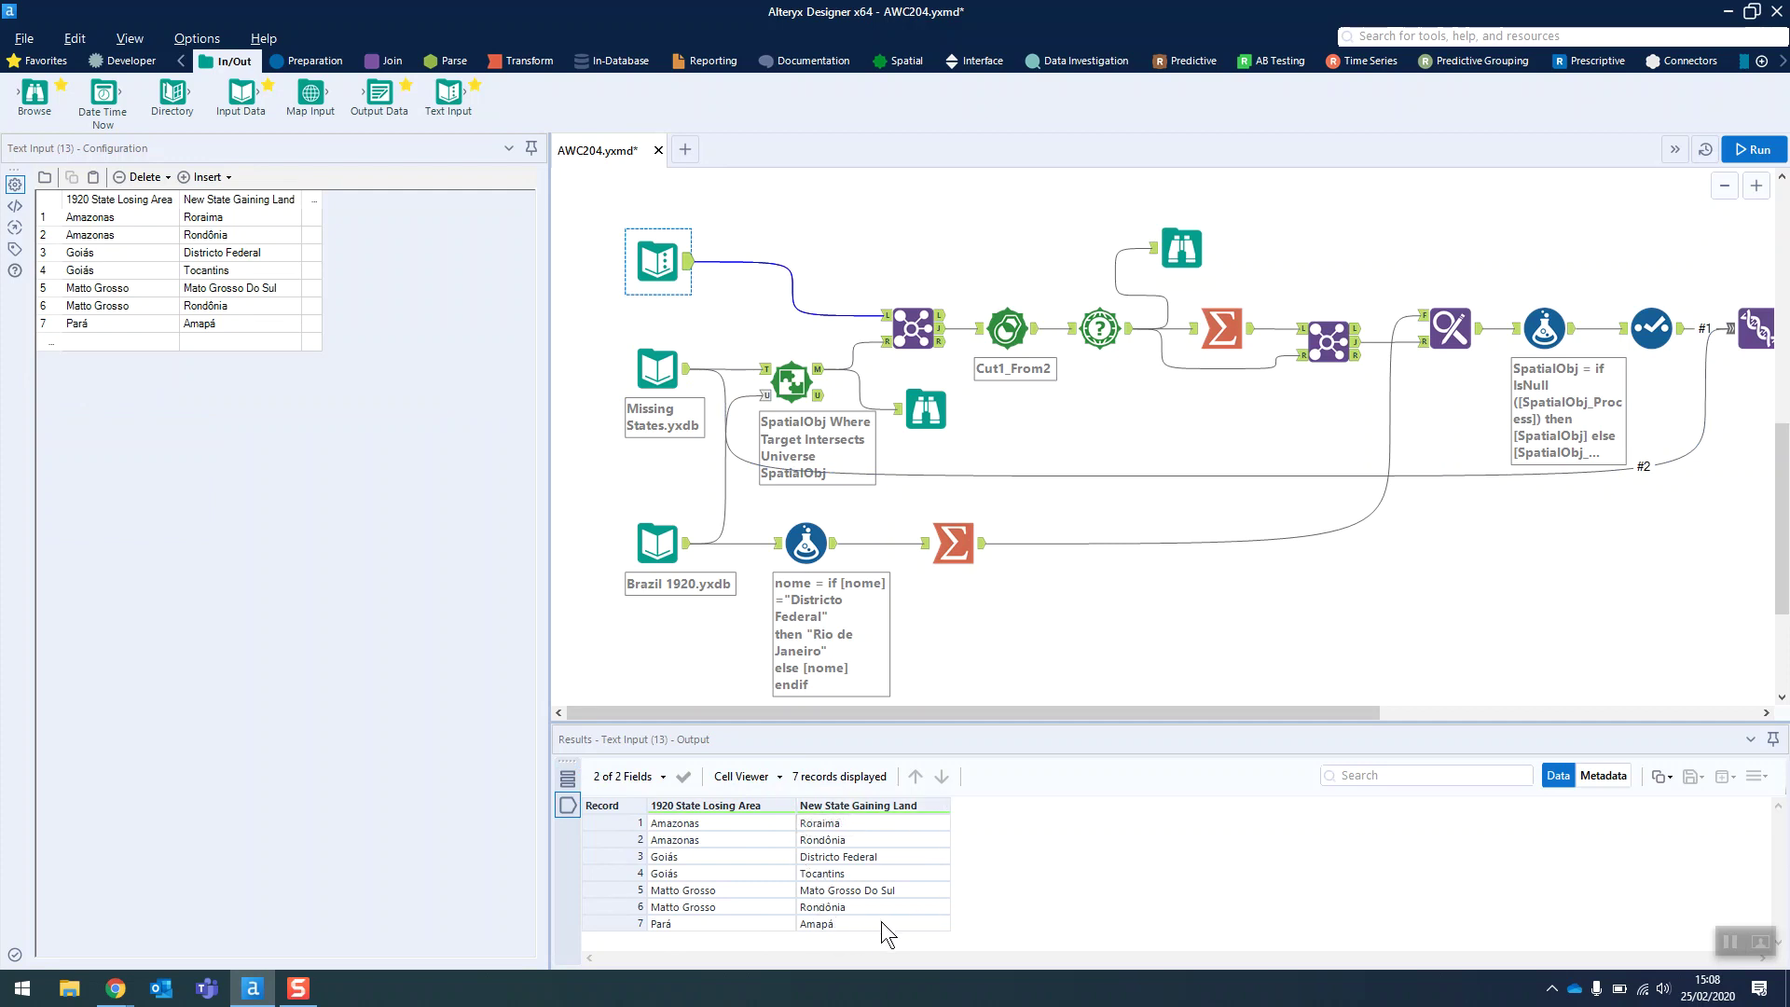
{"action": "left_click", "coordinate": [679, 372]}
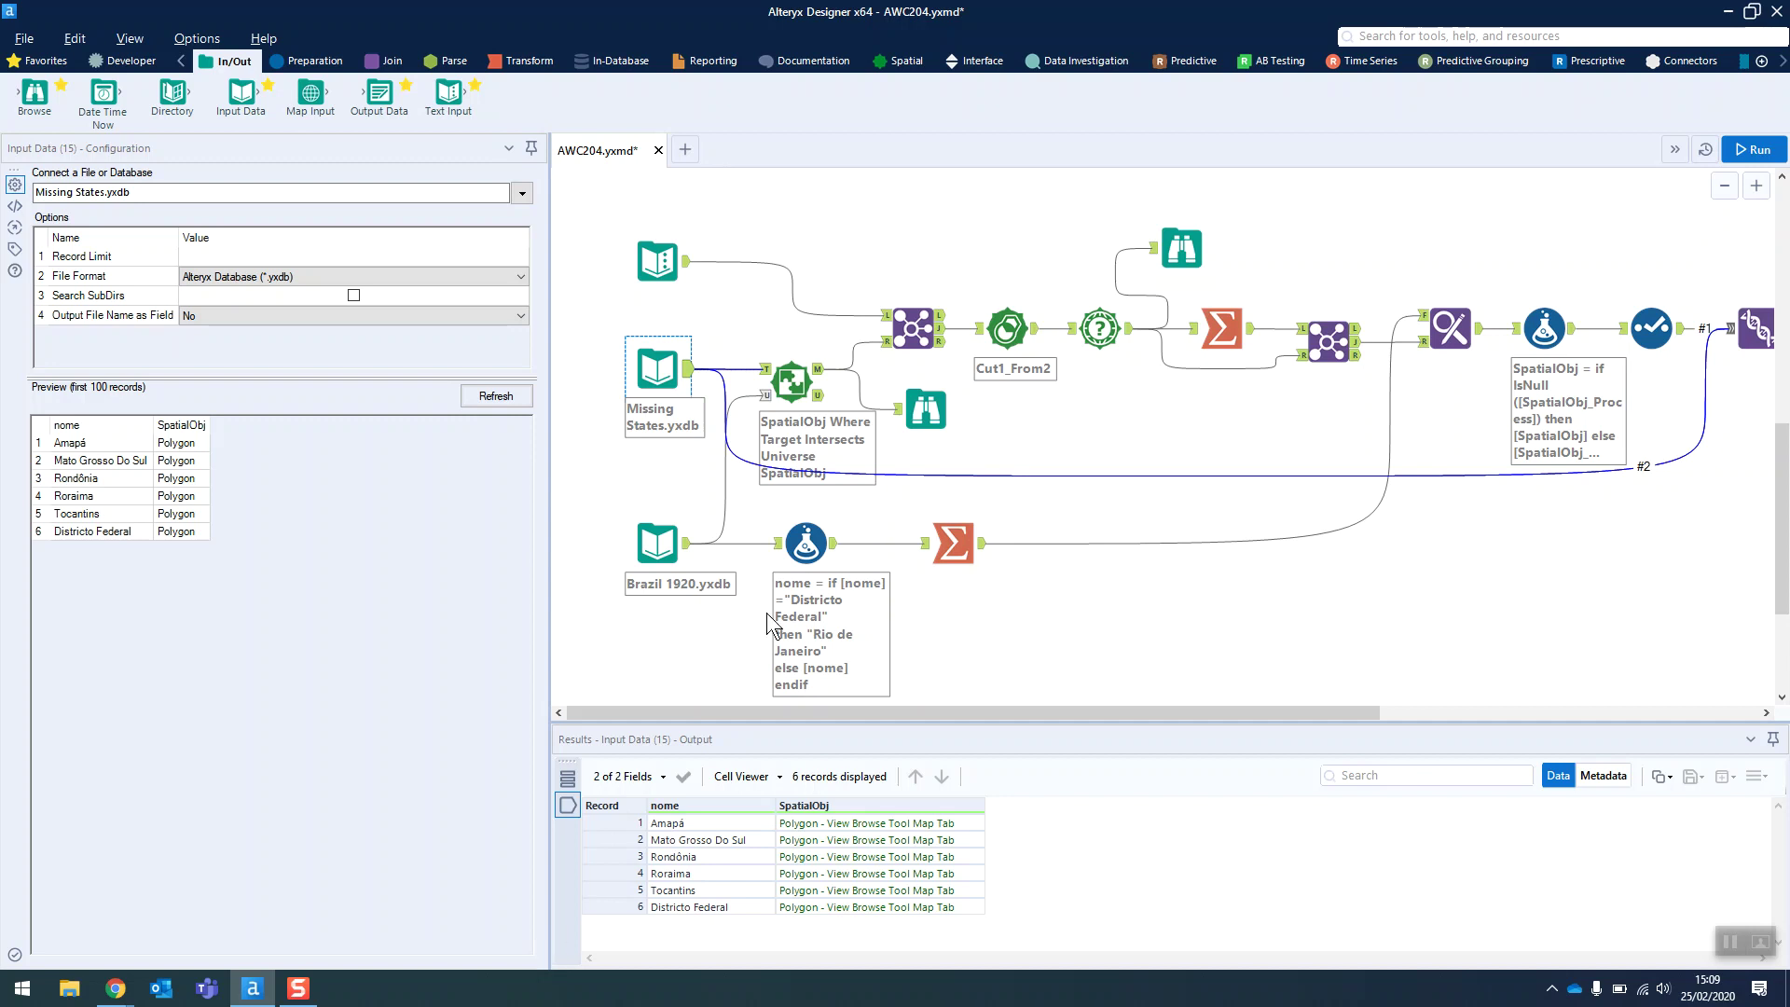
{"action": "left_click", "coordinate": [658, 544]}
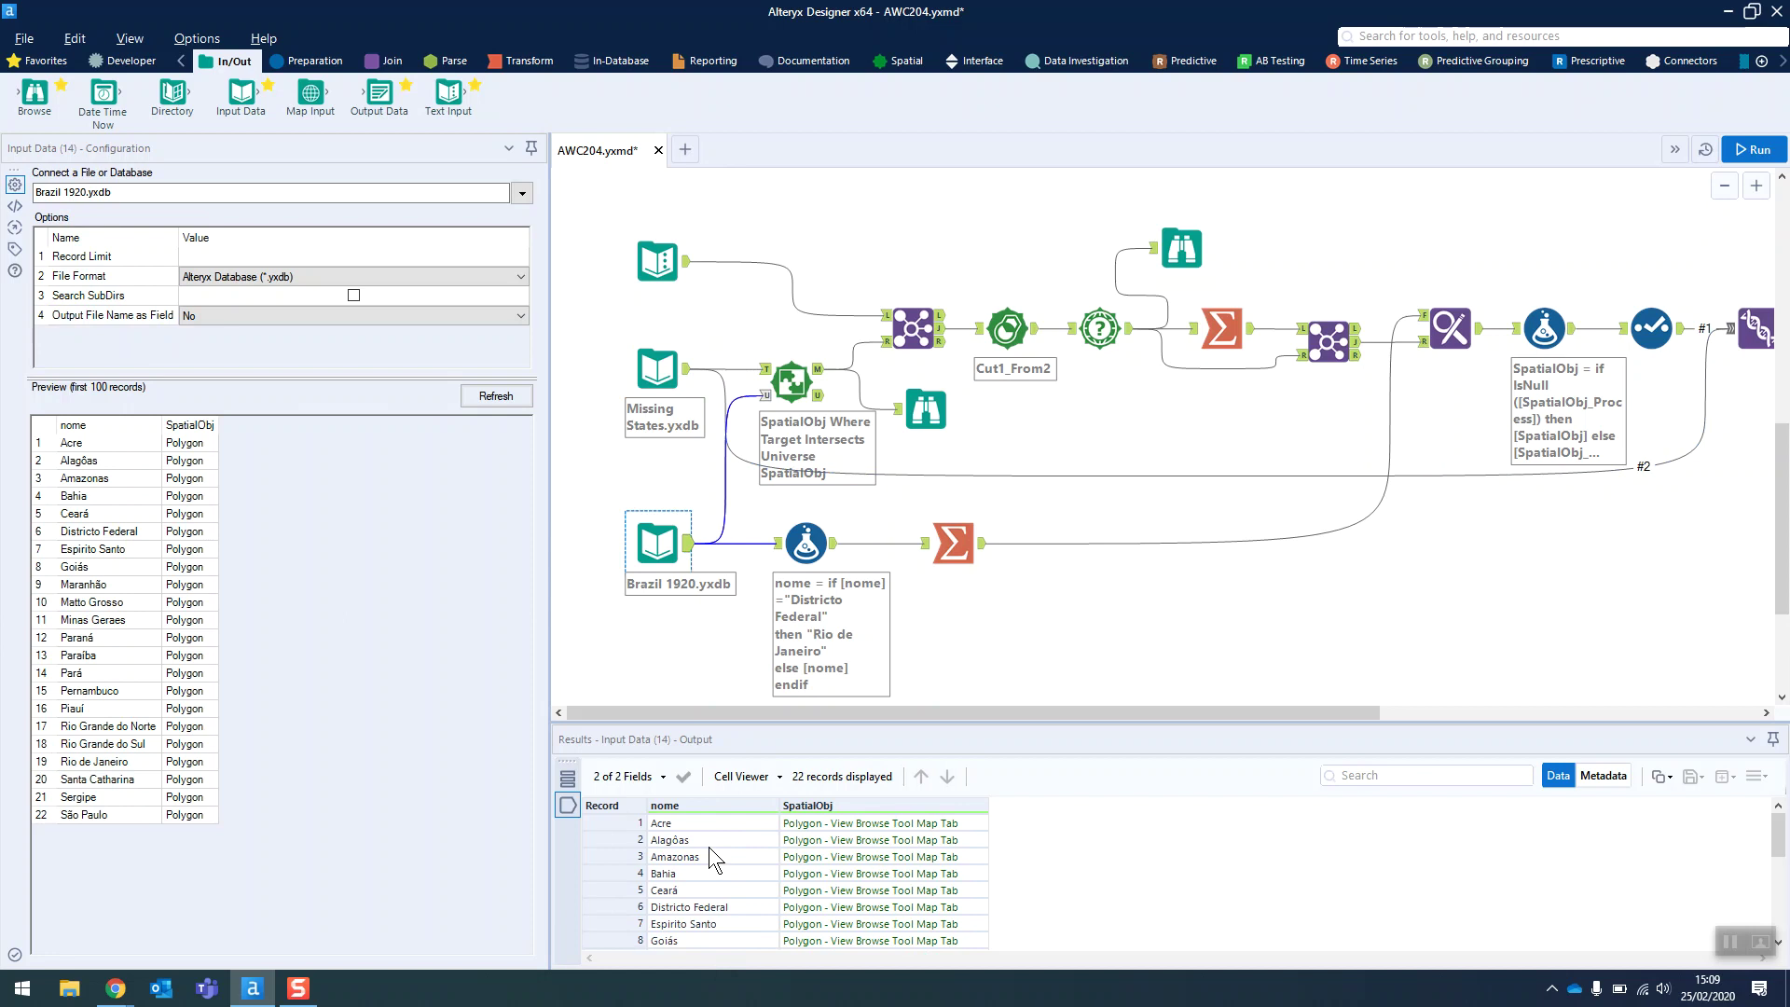
- Check the Spatial Match intersect settings and map its 9 matched pairs in a Browse
{"action": "left_click", "coordinate": [790, 384]}
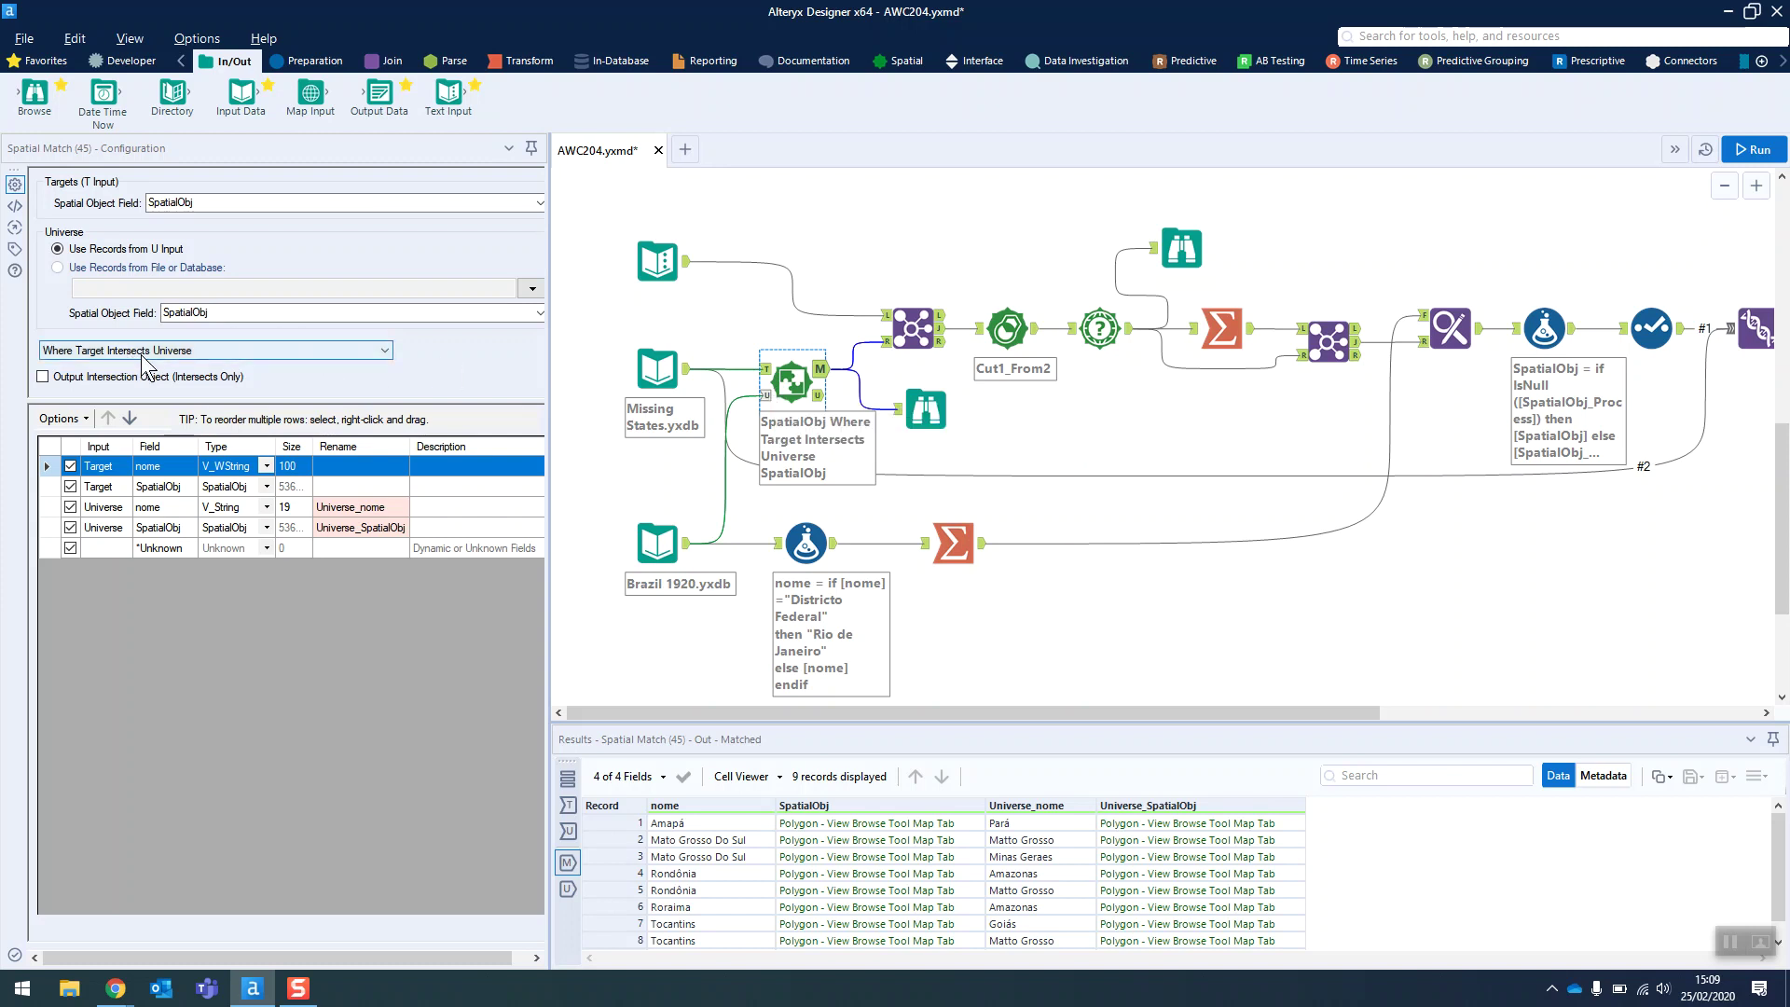
{"action": "left_click", "coordinate": [926, 401]}
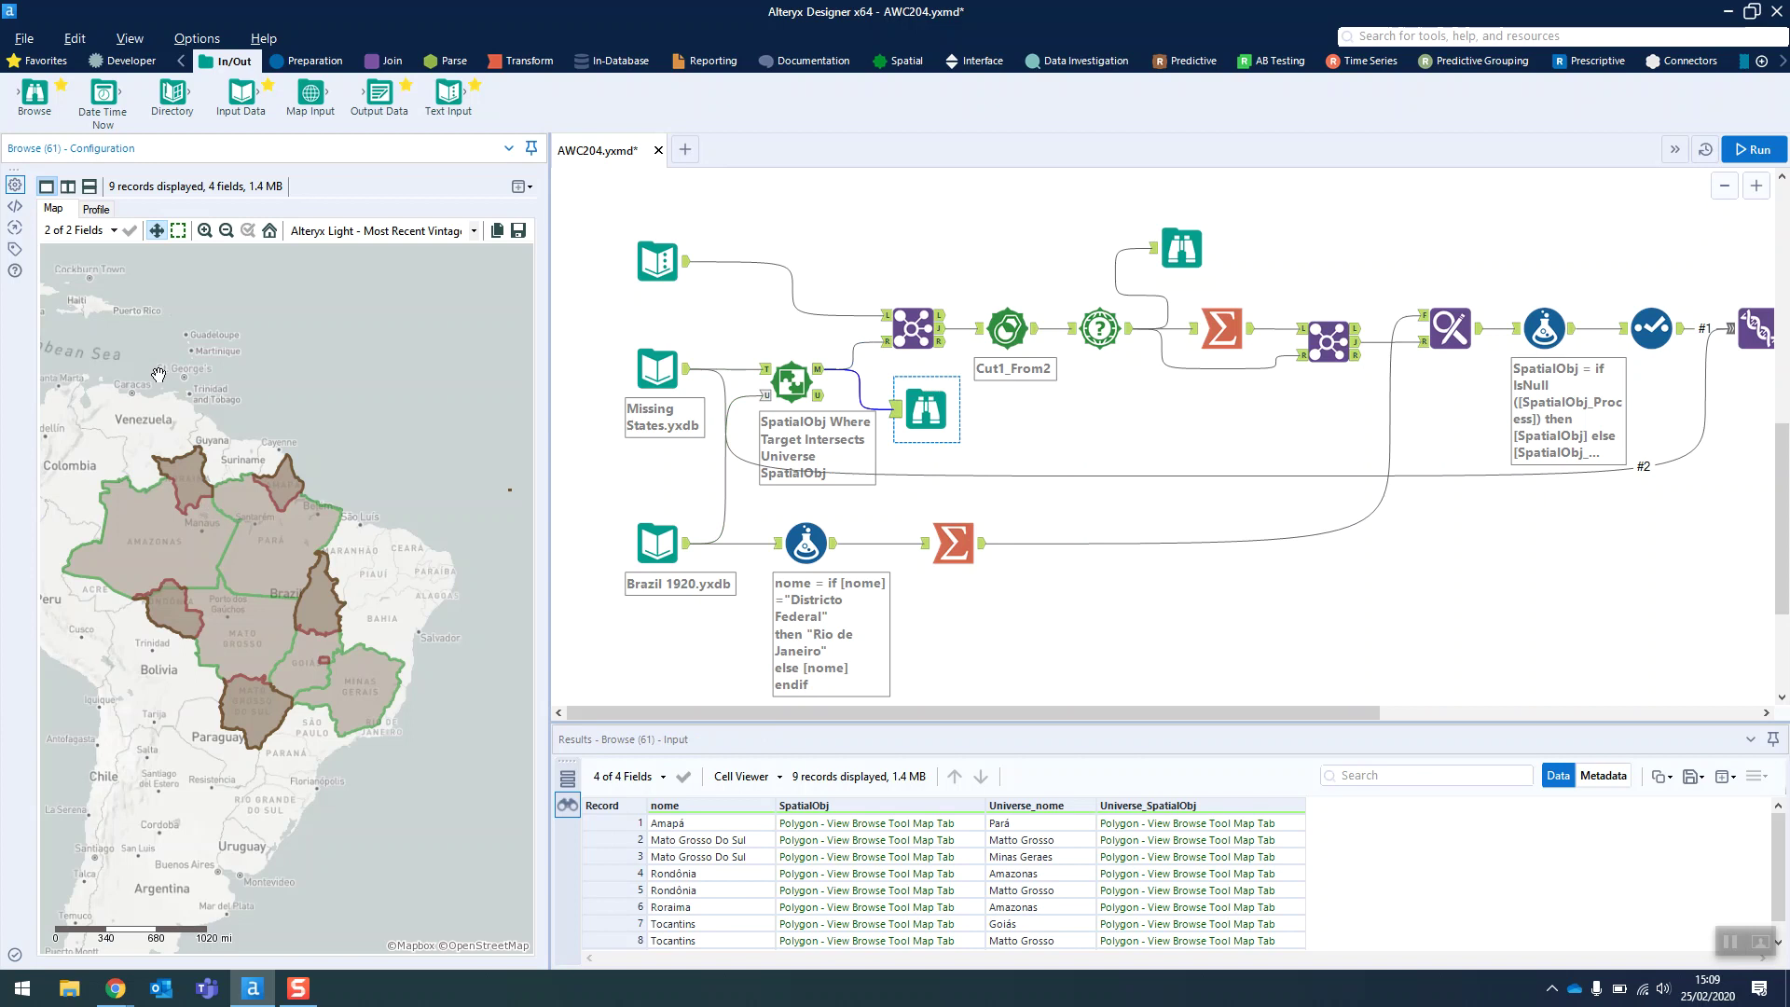
{"action": "left_click", "coordinate": [113, 230]}
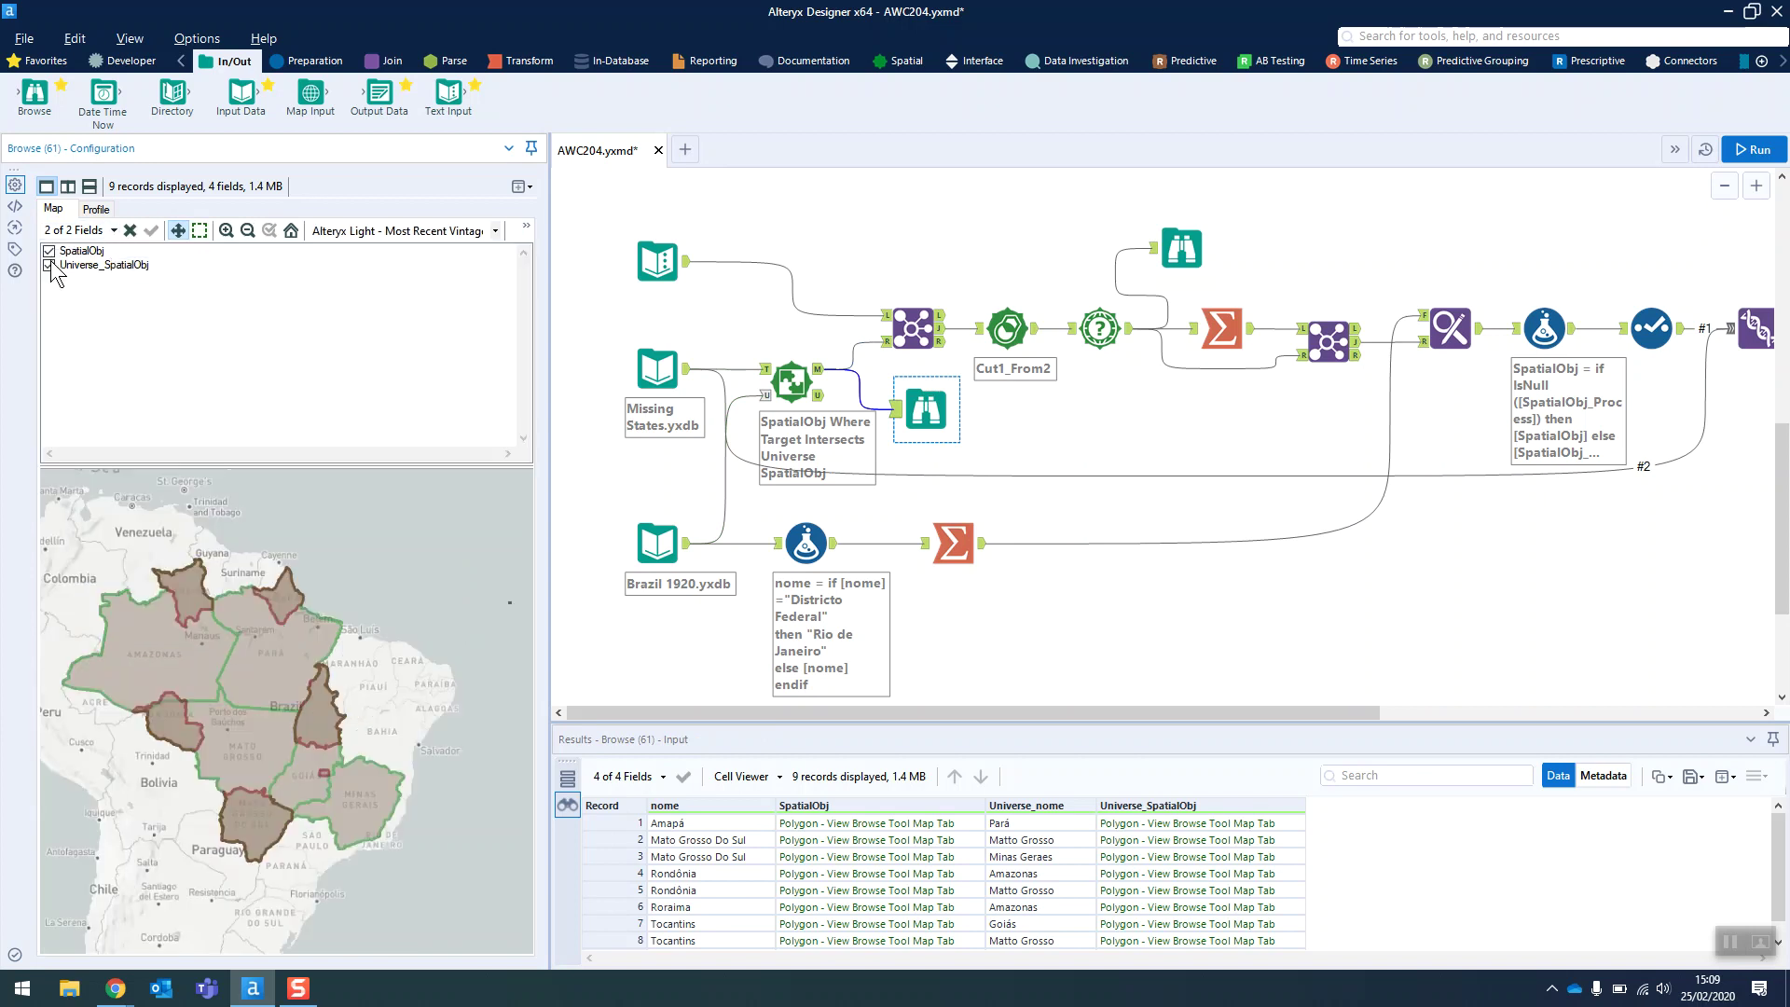
- Toggle the SpatialObj and Universe_SpatialObj layers to compare missing and 1920 states separately
{"action": "left_click", "coordinate": [49, 253]}
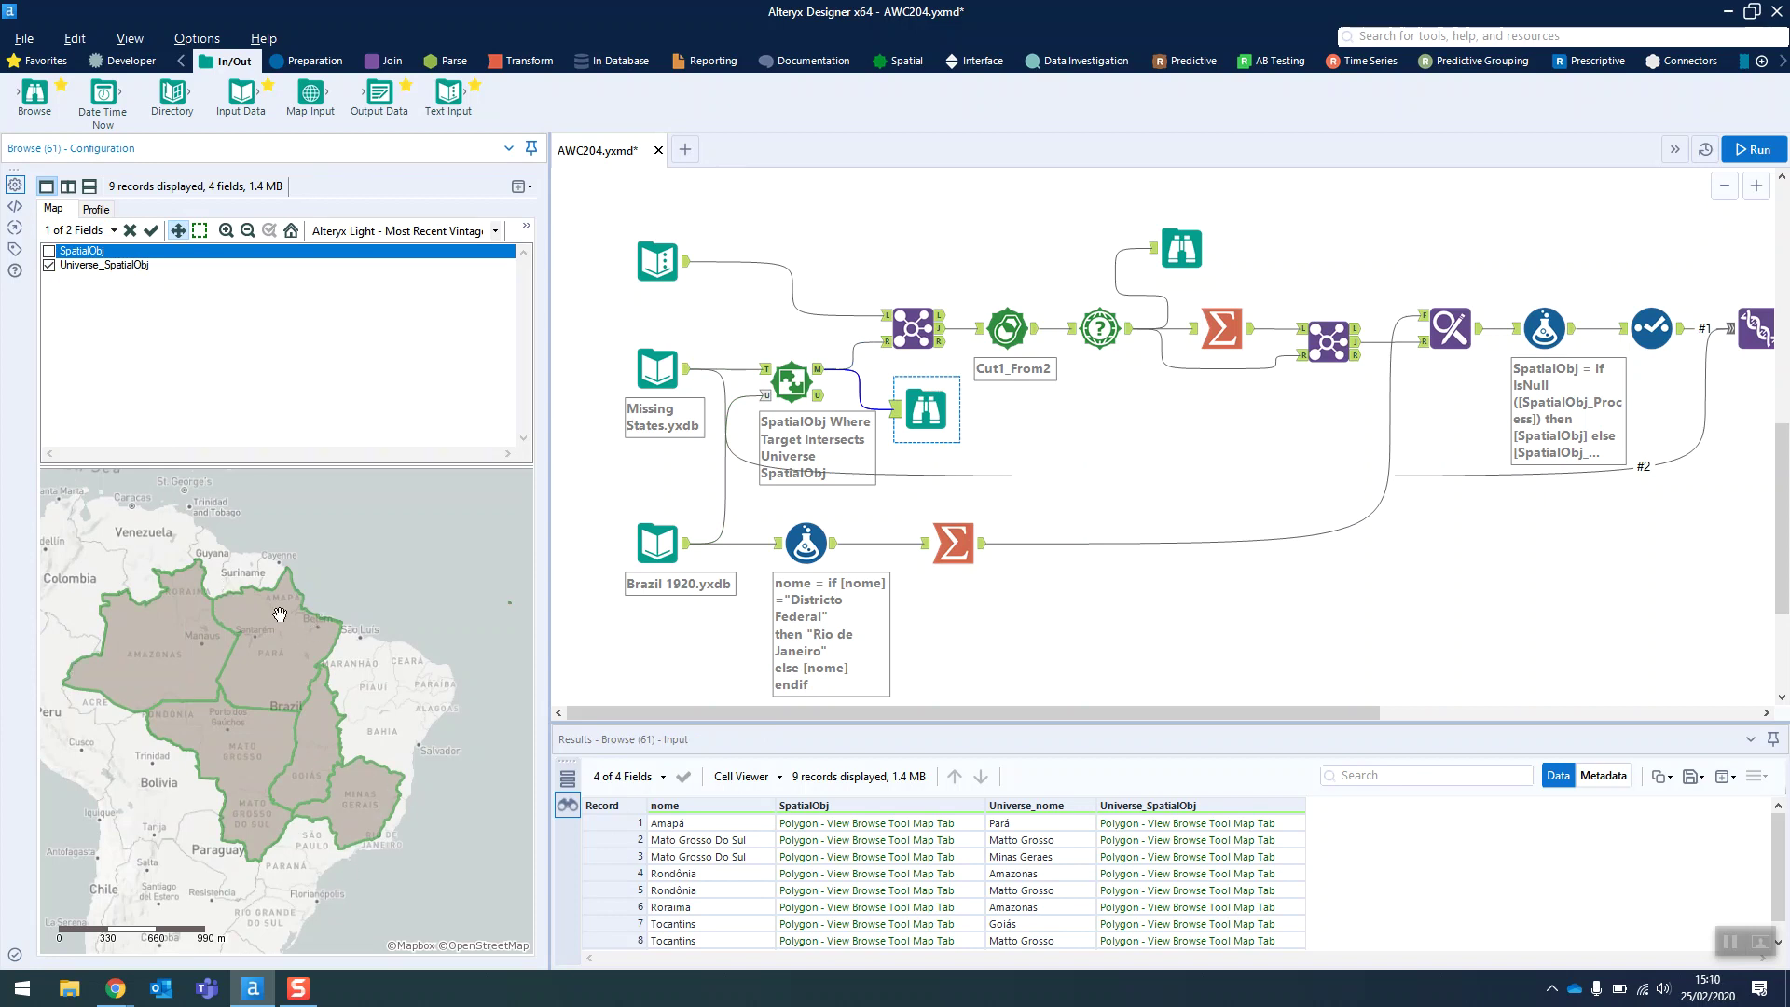
{"action": "left_click", "coordinate": [50, 265]}
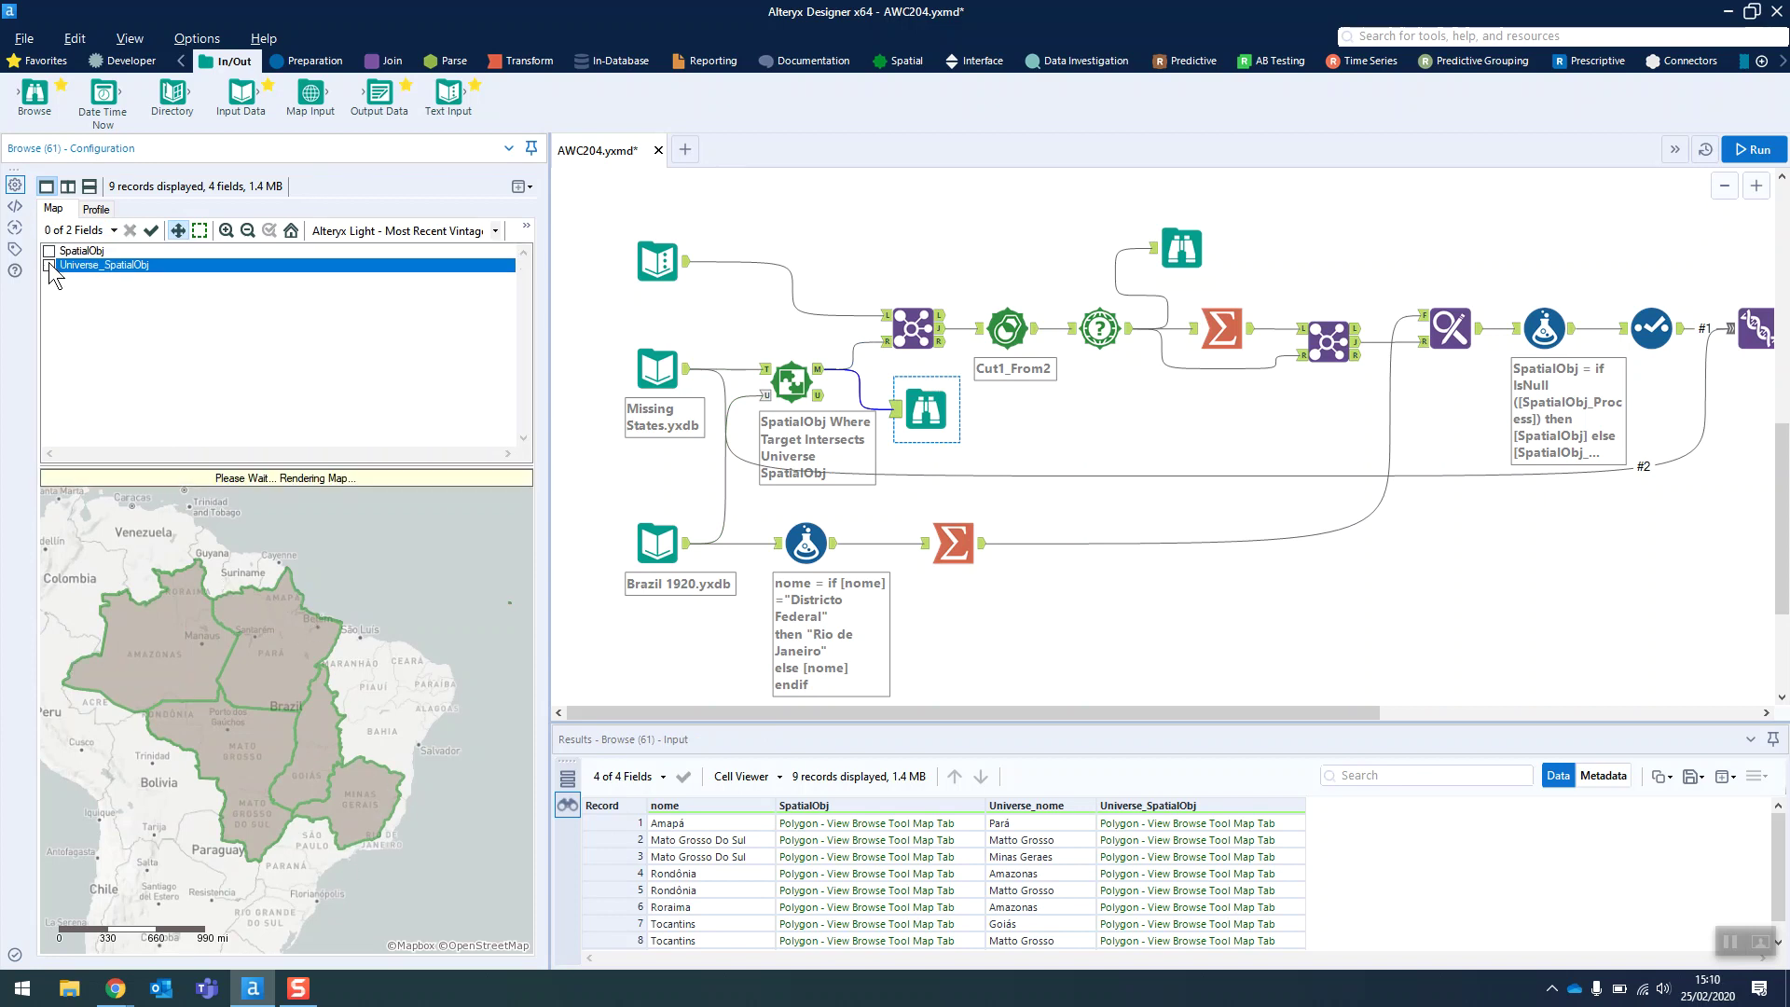
{"action": "left_click", "coordinate": [48, 251]}
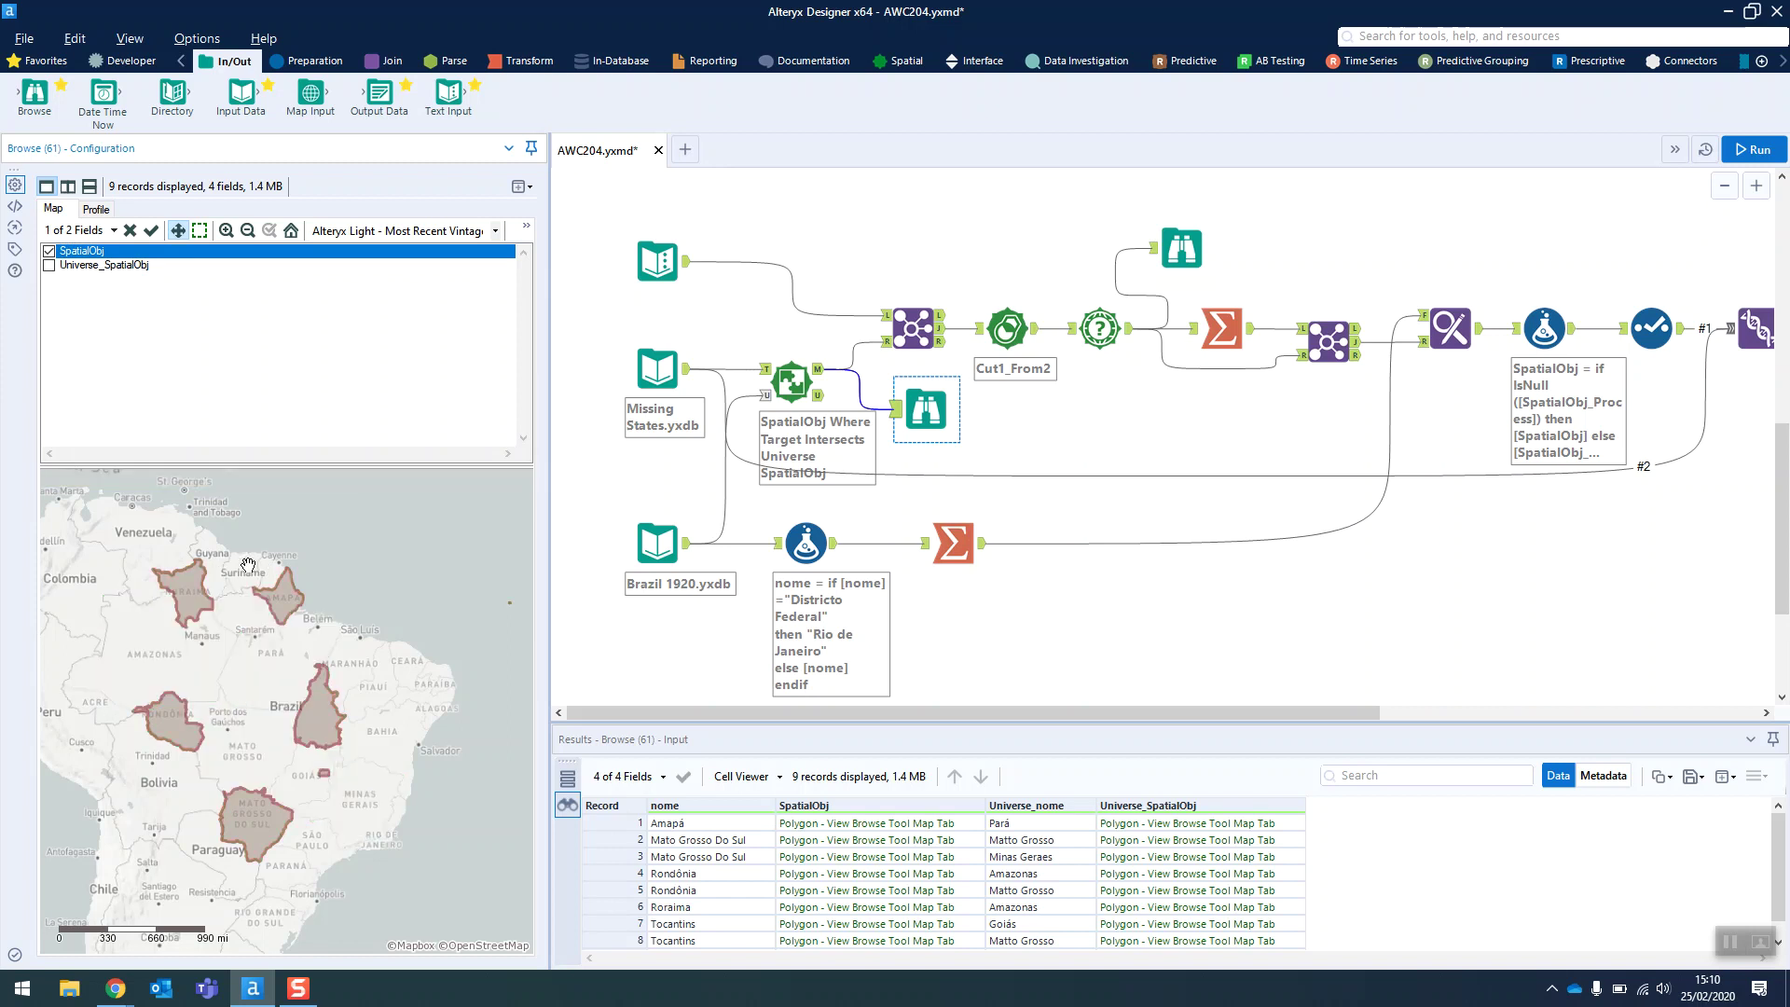
{"action": "left_click", "coordinate": [48, 266]}
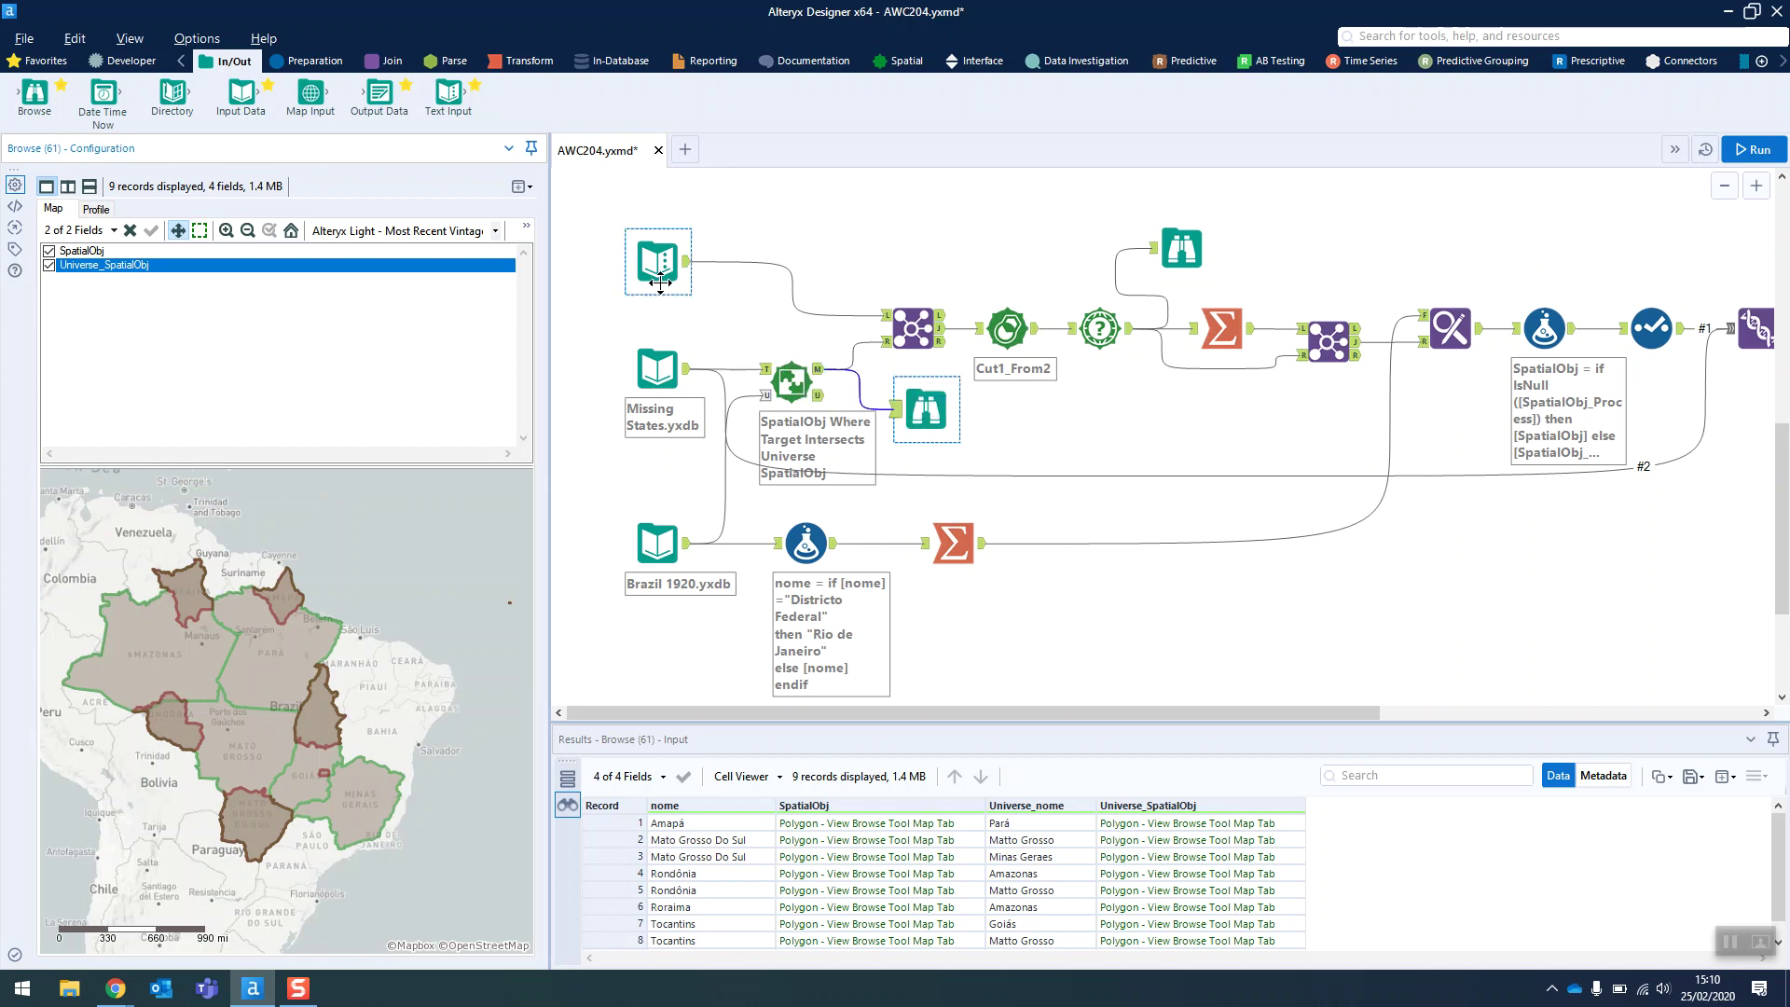
- Compare the losing/gaining state mapping table with the matched-states map again
{"action": "left_click", "coordinate": [688, 273]}
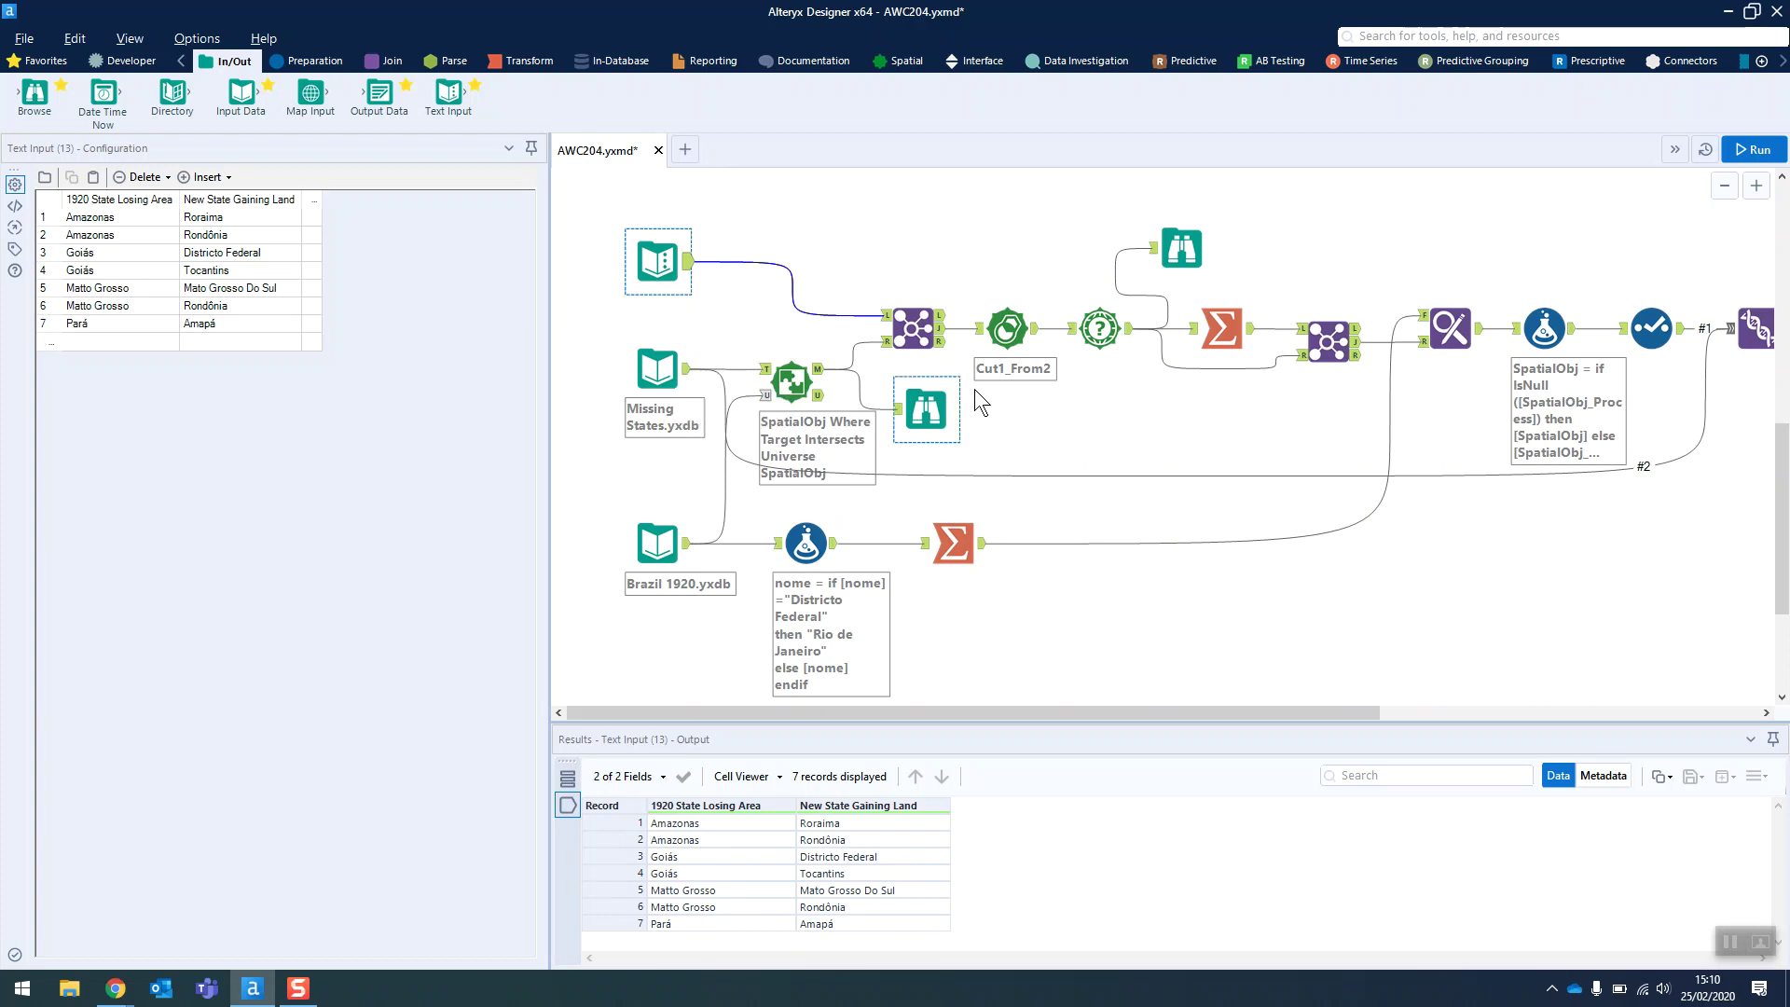
{"action": "left_click", "coordinate": [947, 403]}
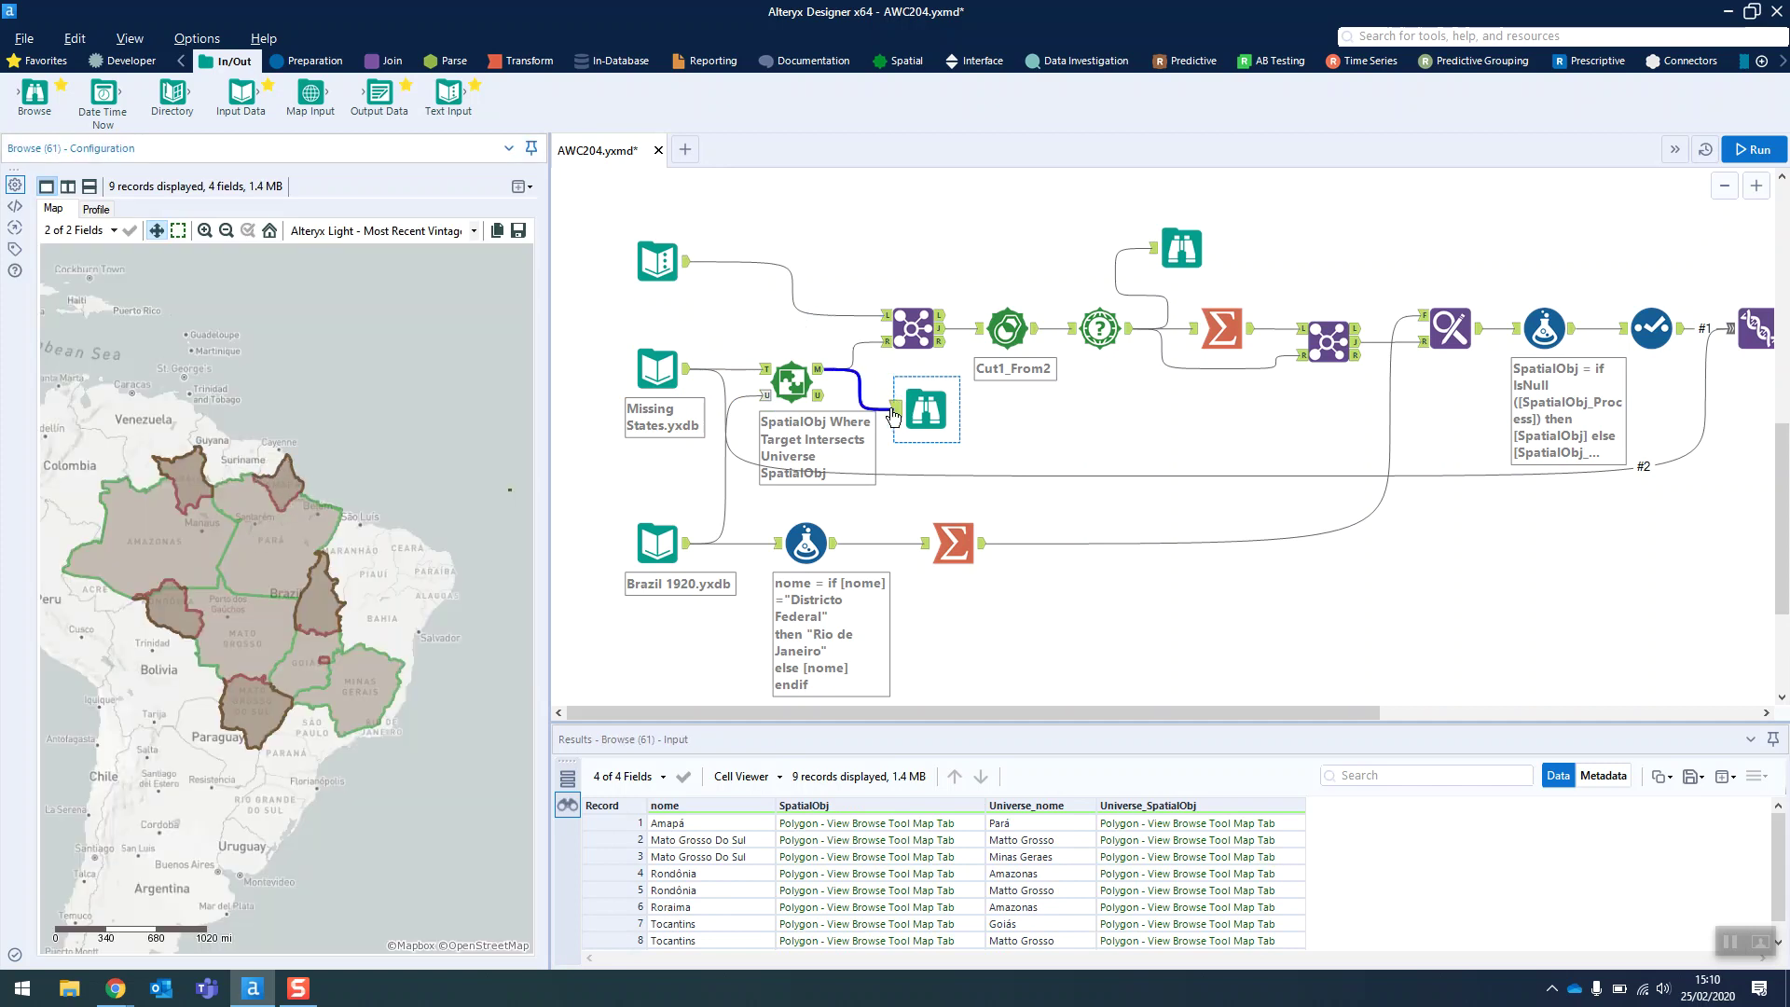
{"action": "left_click", "coordinate": [797, 780]}
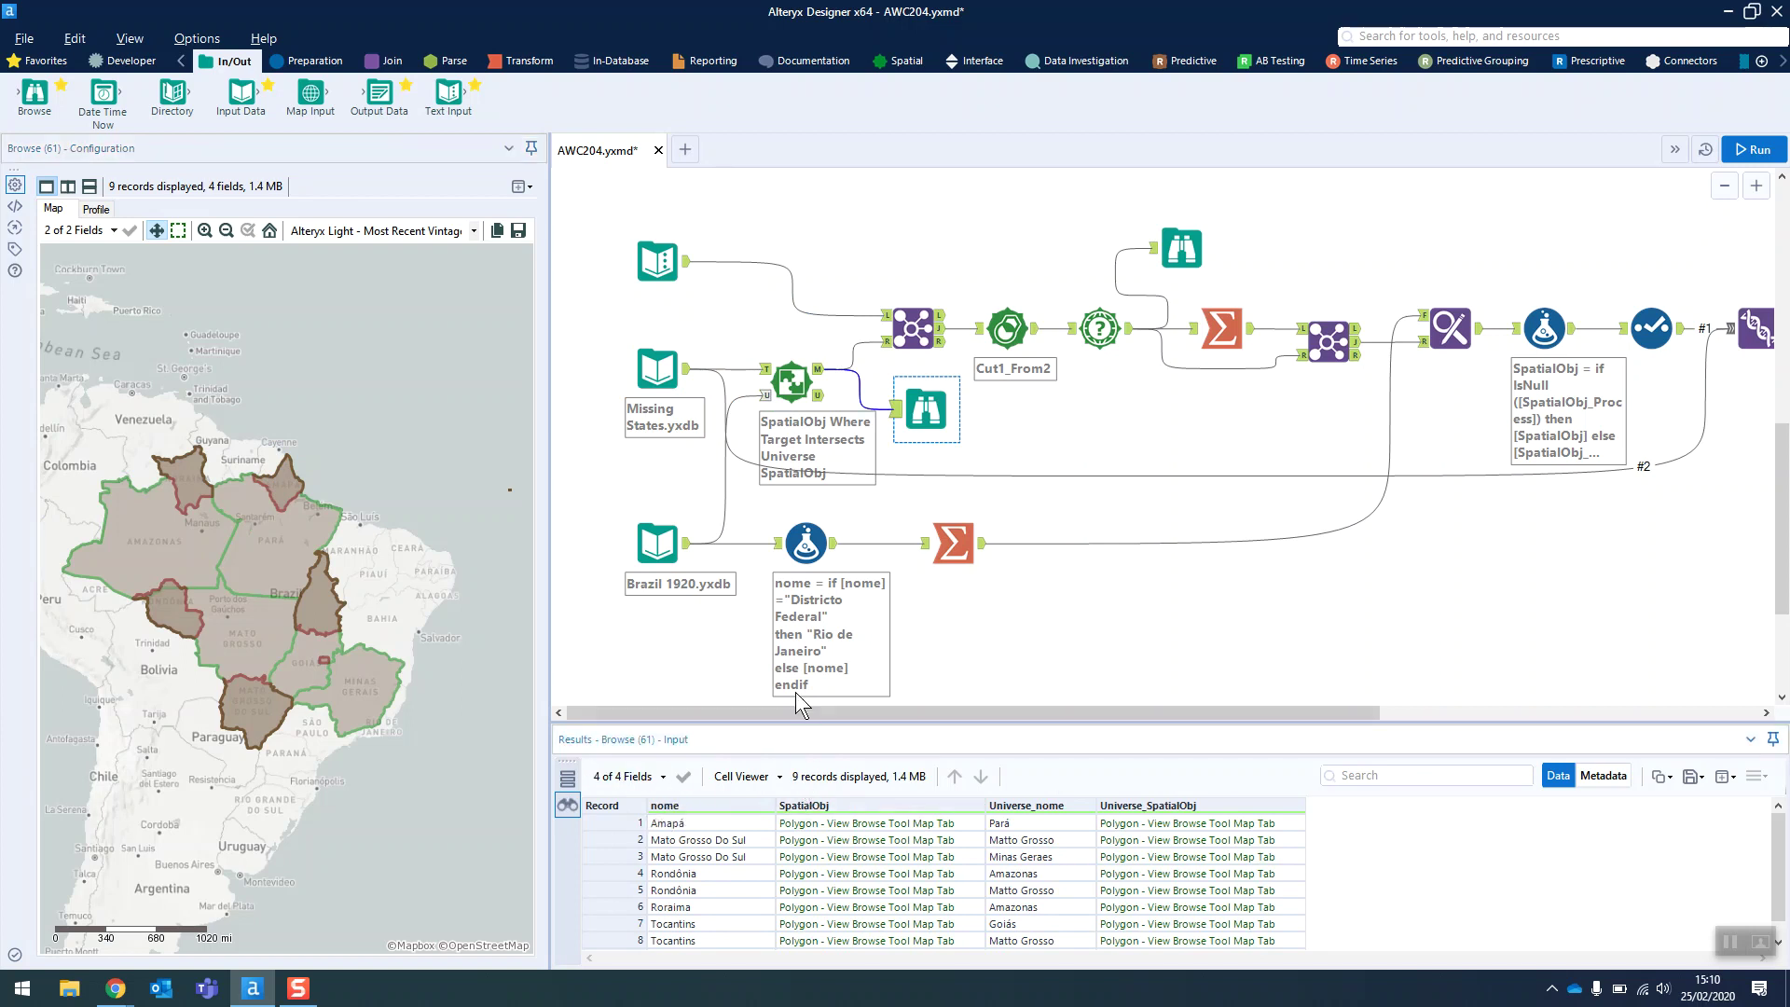
{"action": "left_click", "coordinate": [657, 261]}
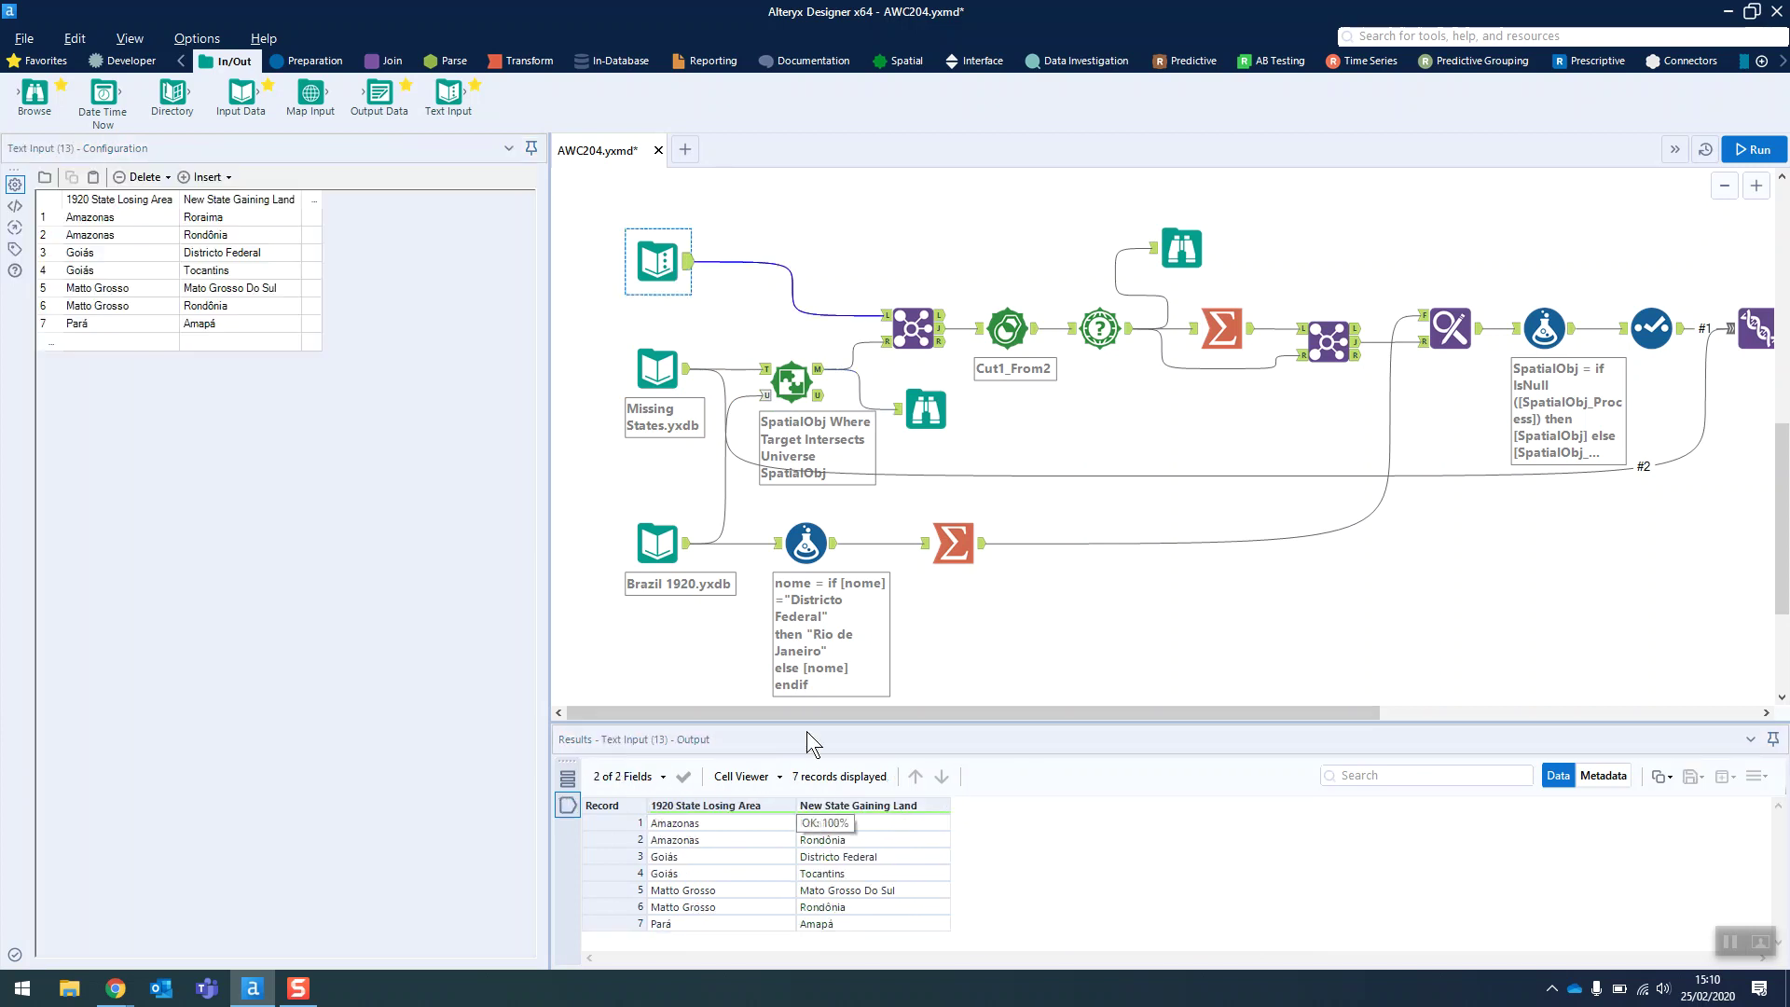
{"action": "left_click", "coordinate": [913, 328]}
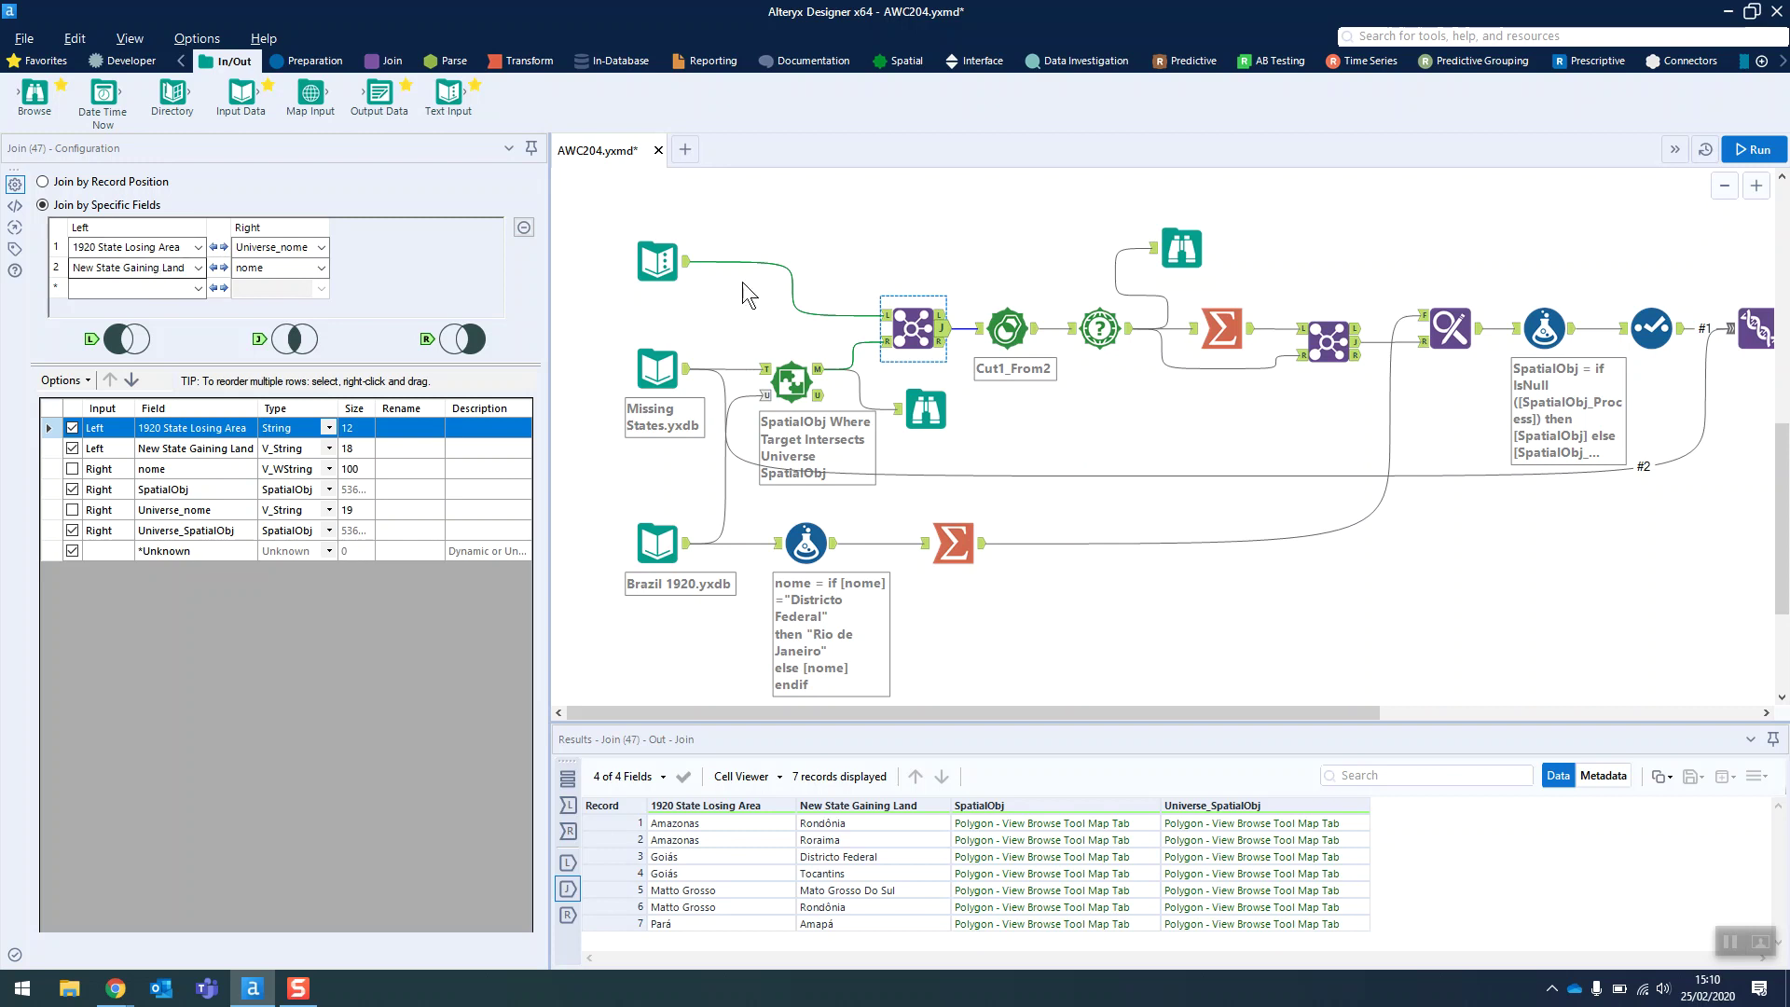
- Check the Join's unjoined R records, then return to its 7 joined records
{"action": "left_click", "coordinate": [942, 341]}
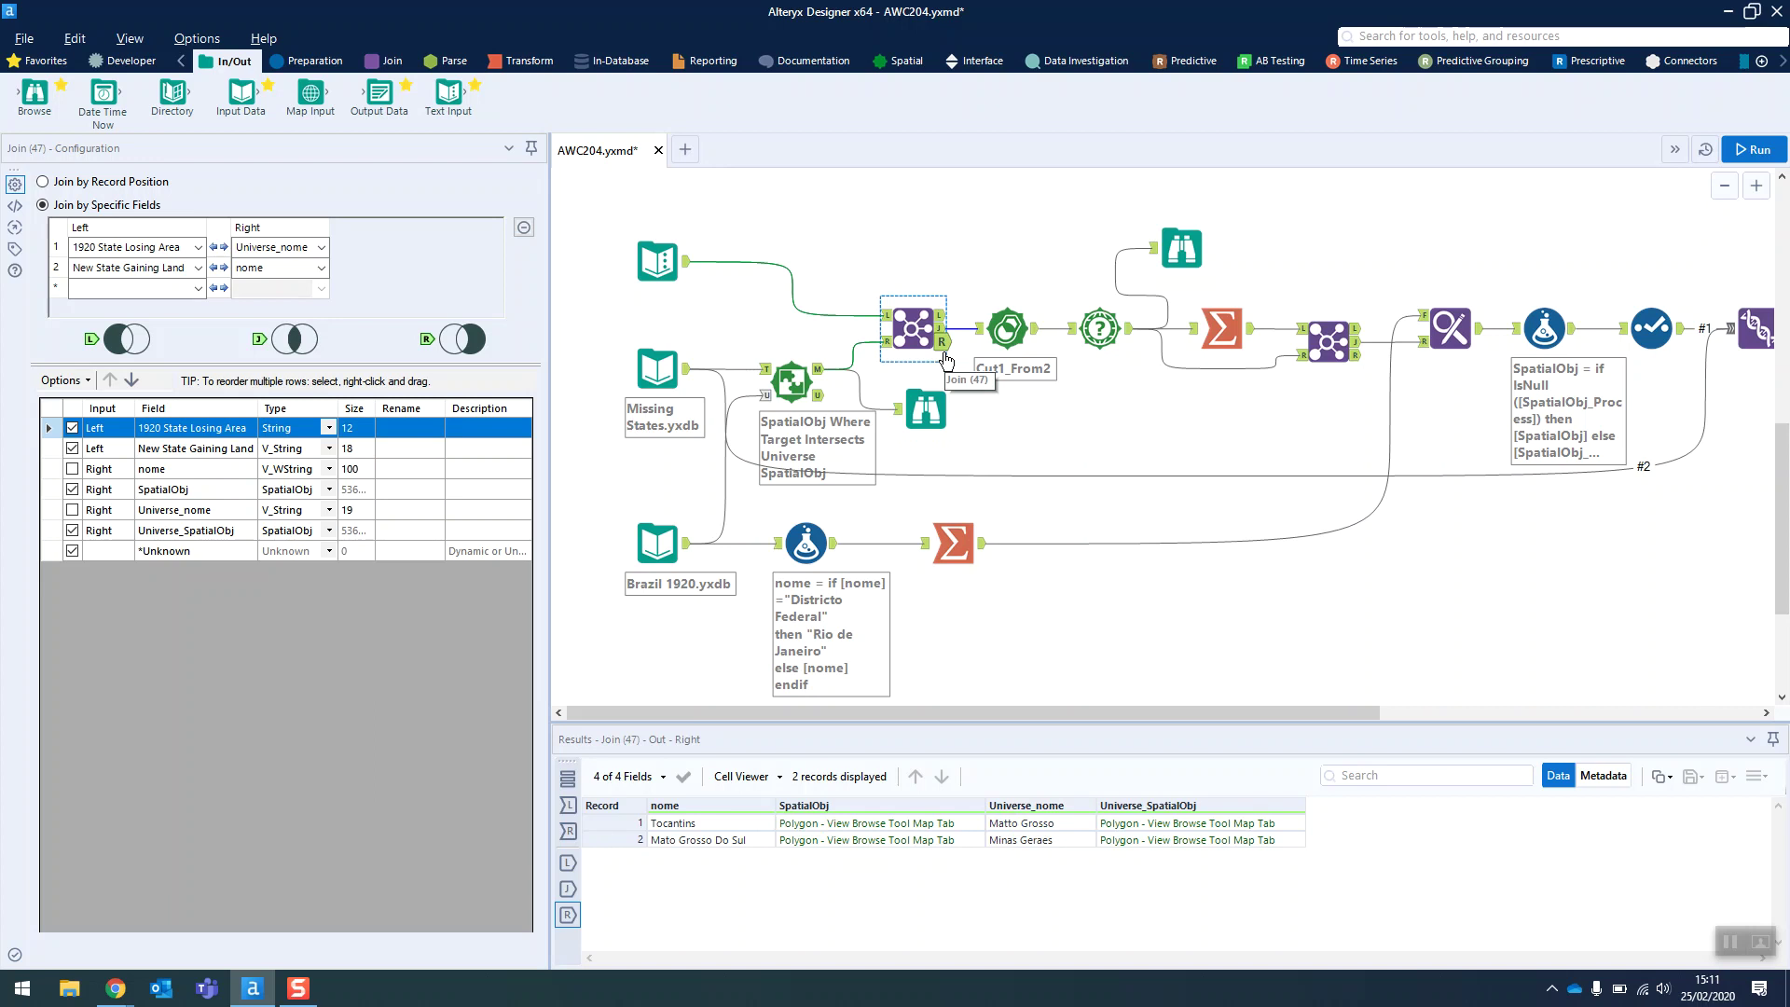
{"action": "left_click", "coordinate": [941, 328]}
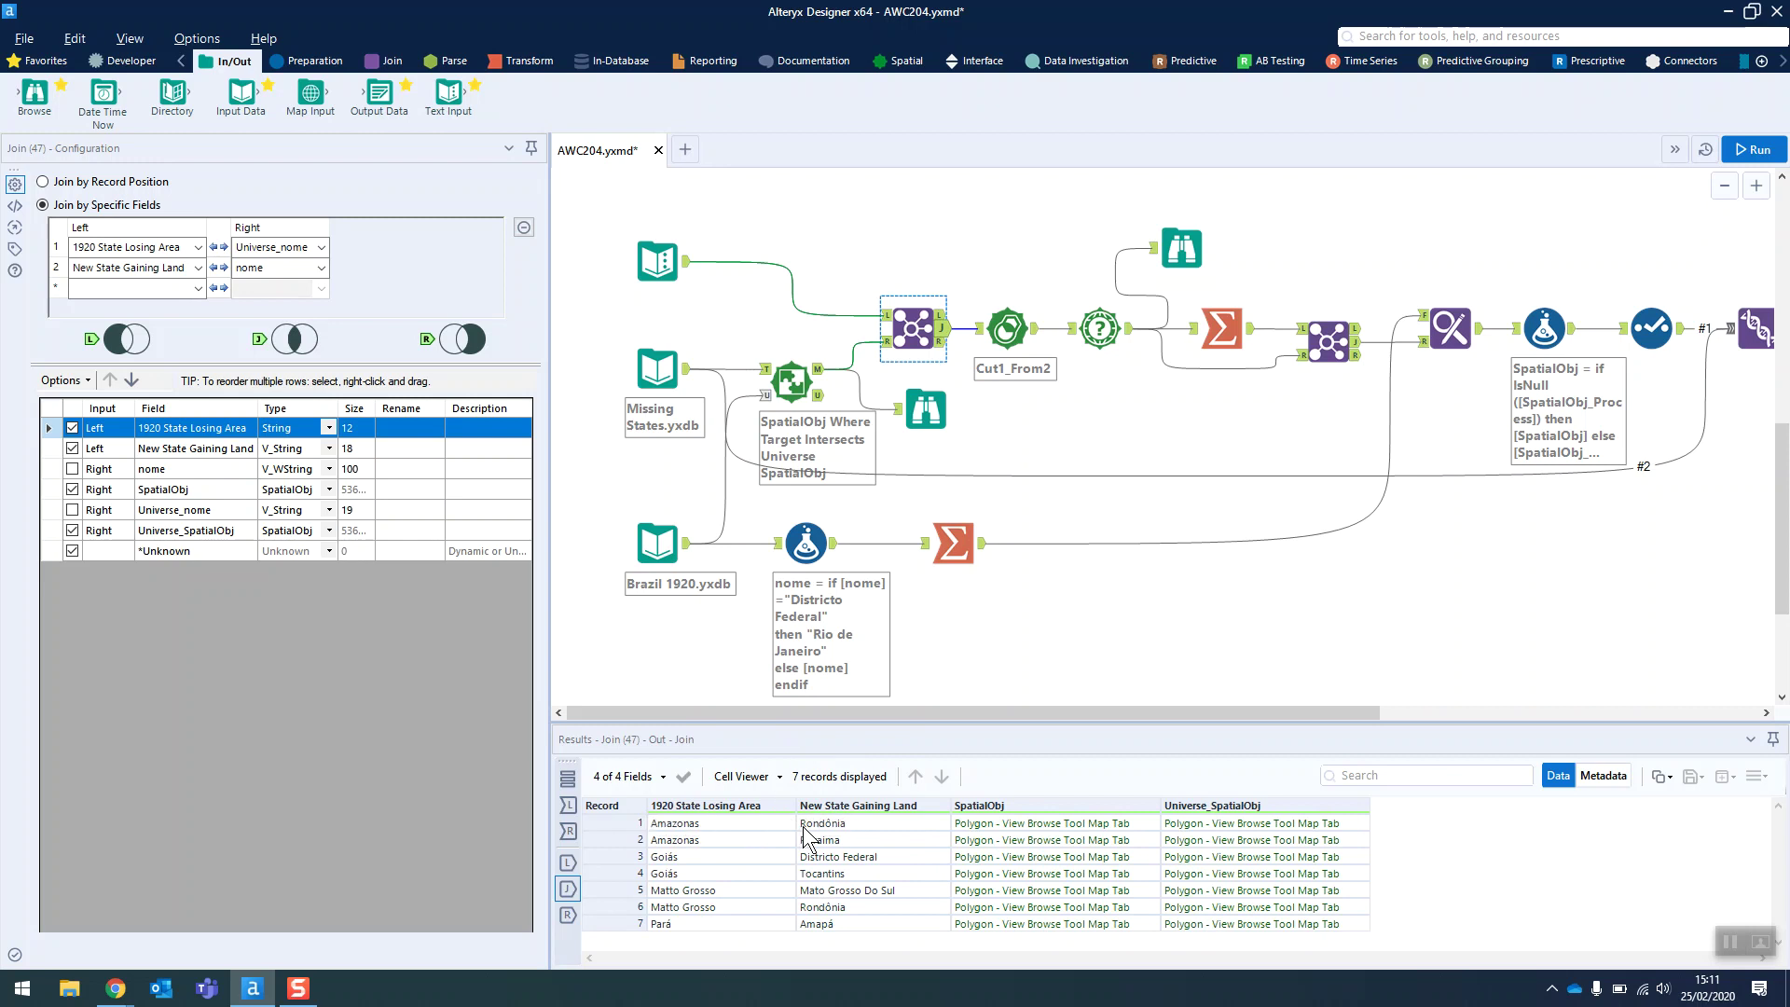
{"action": "left_click", "coordinate": [1032, 343]}
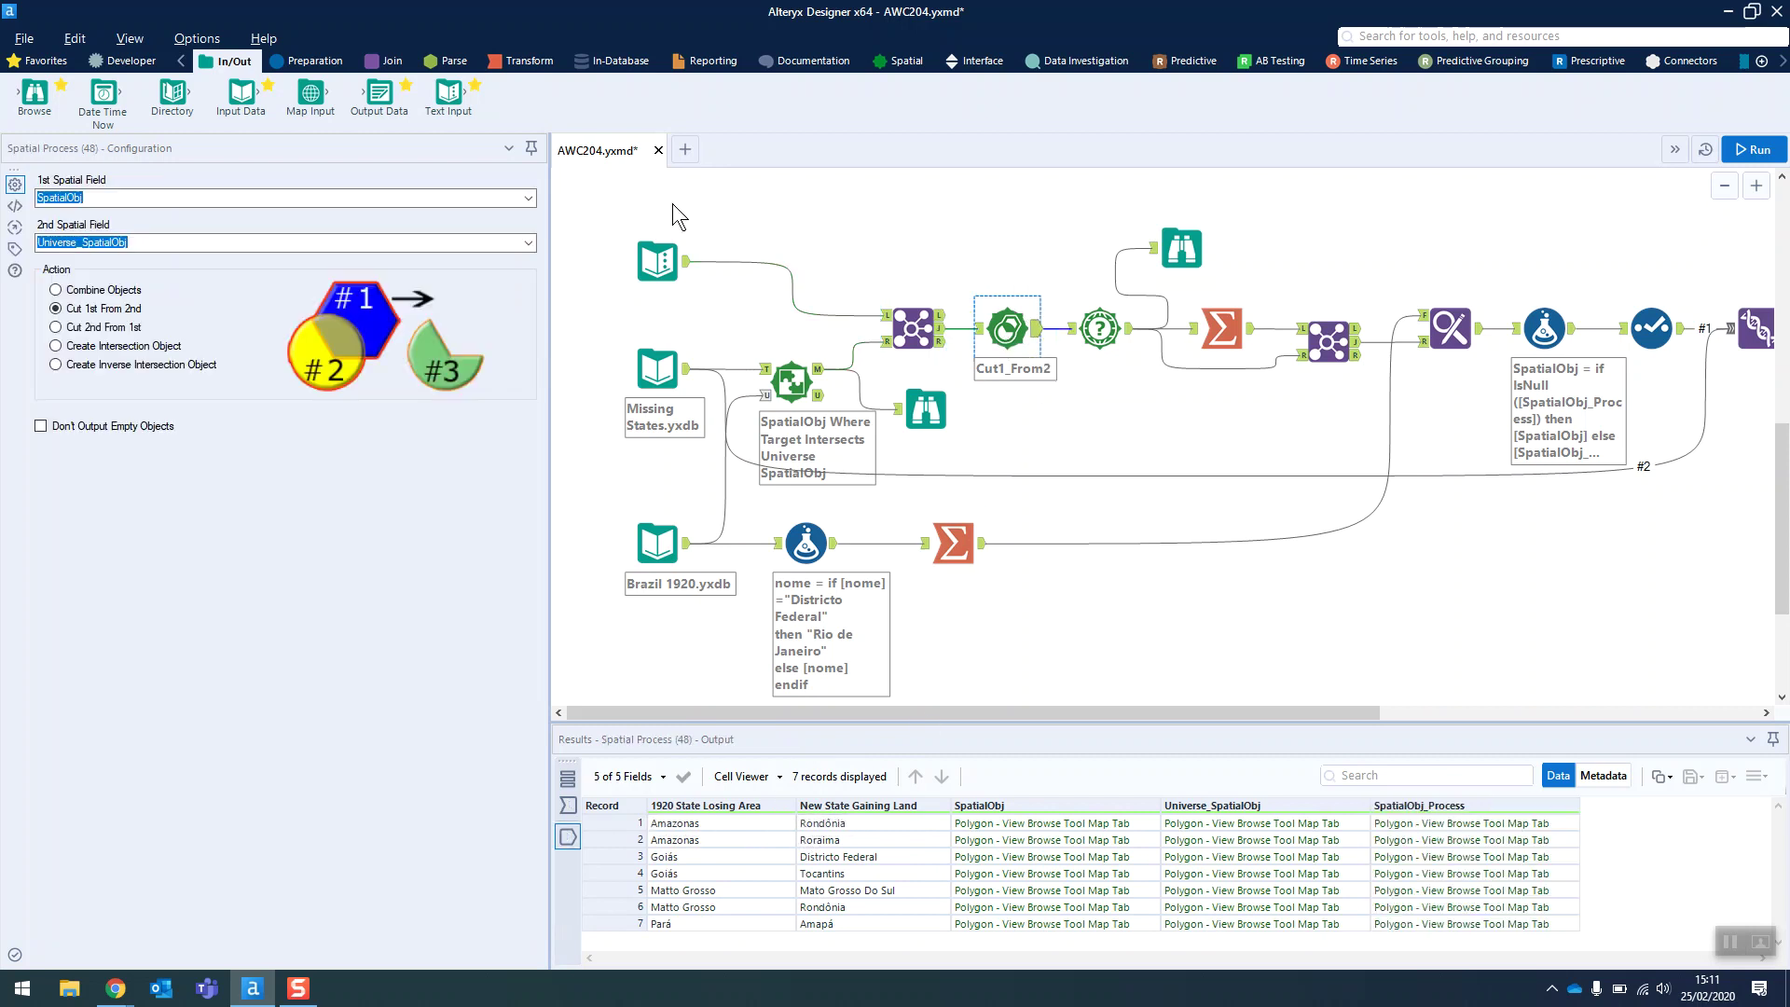
- Add a Browse after Cut1_From2, run the workflow, and list its three spatial fields
{"action": "left_click_drag", "start_coordinate": [35, 91], "coordinate": [1061, 248]}
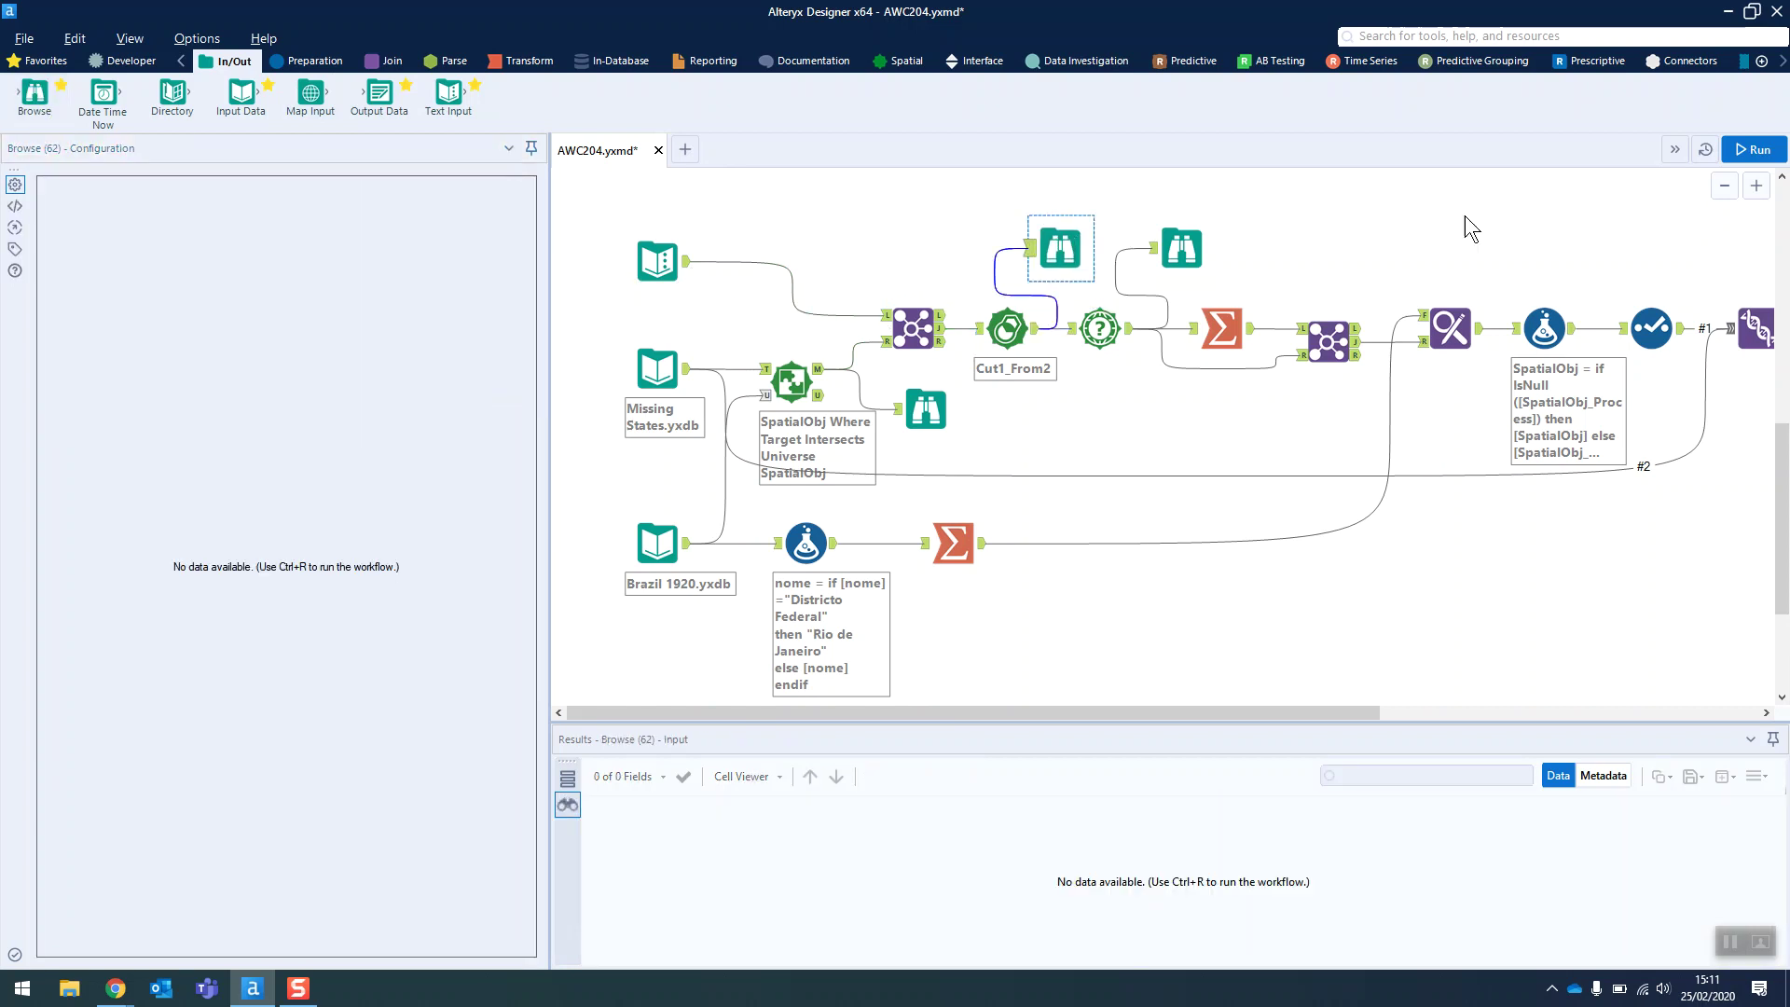
{"action": "left_click", "coordinate": [1748, 145]}
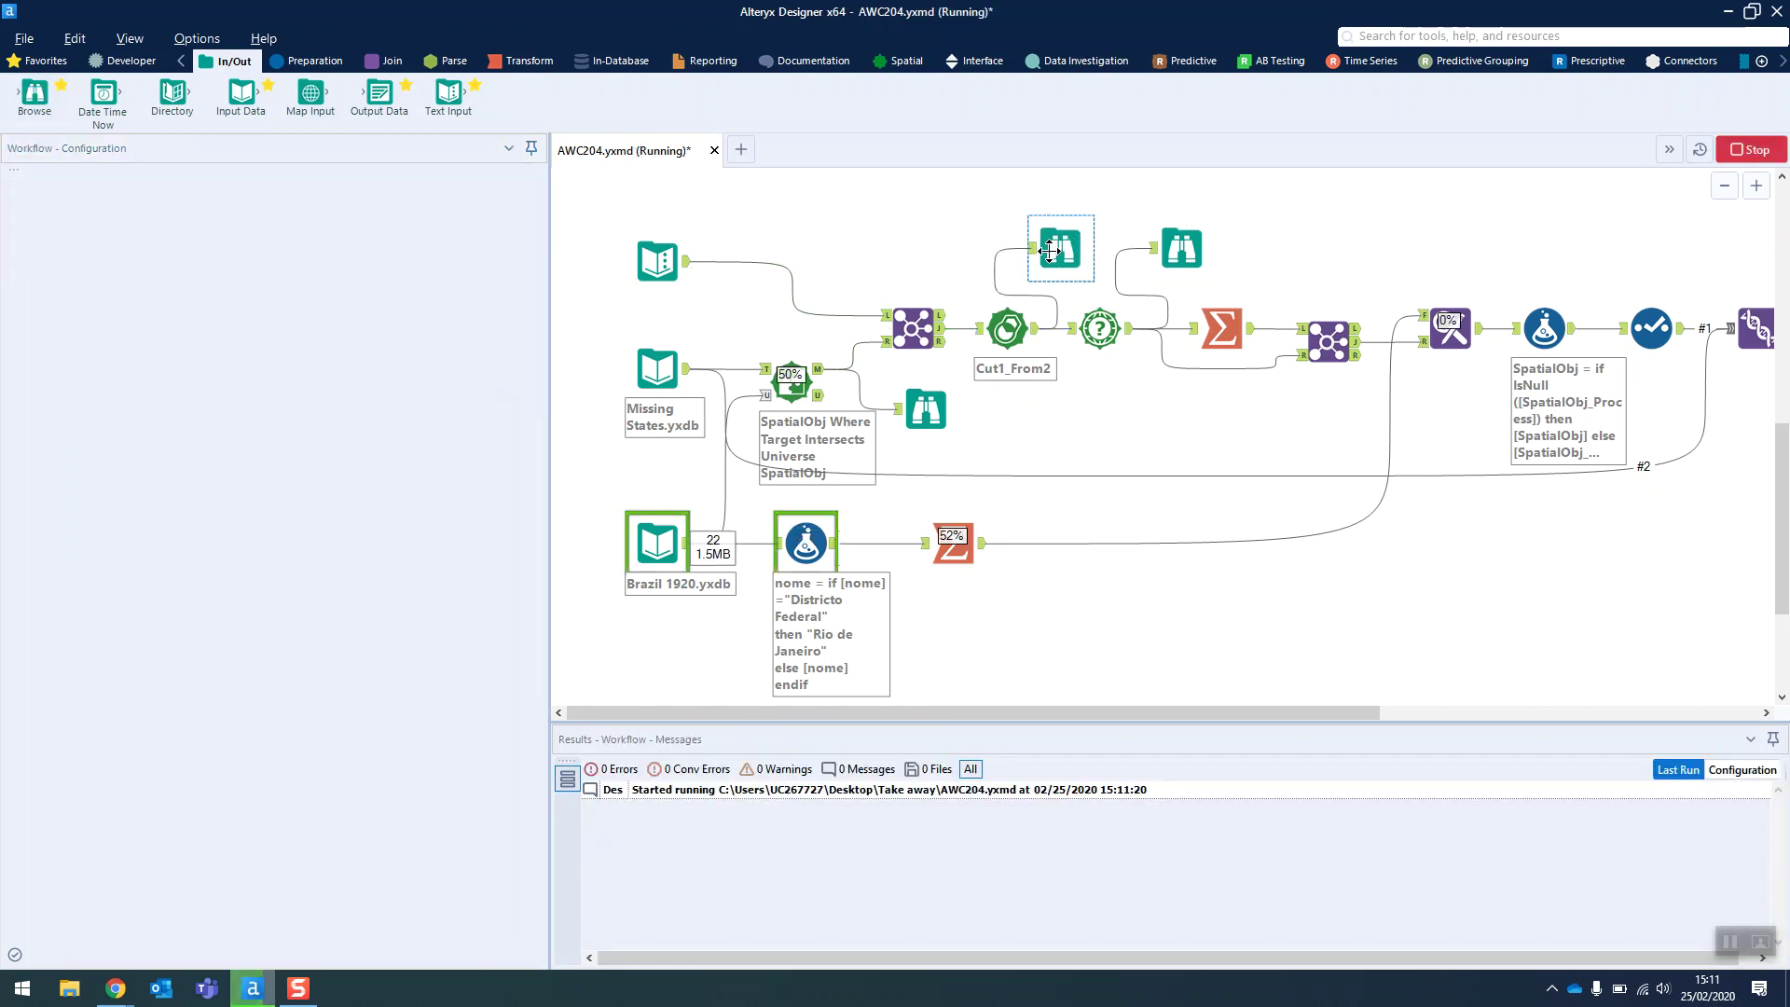
{"action": "left_click", "coordinate": [1049, 250]}
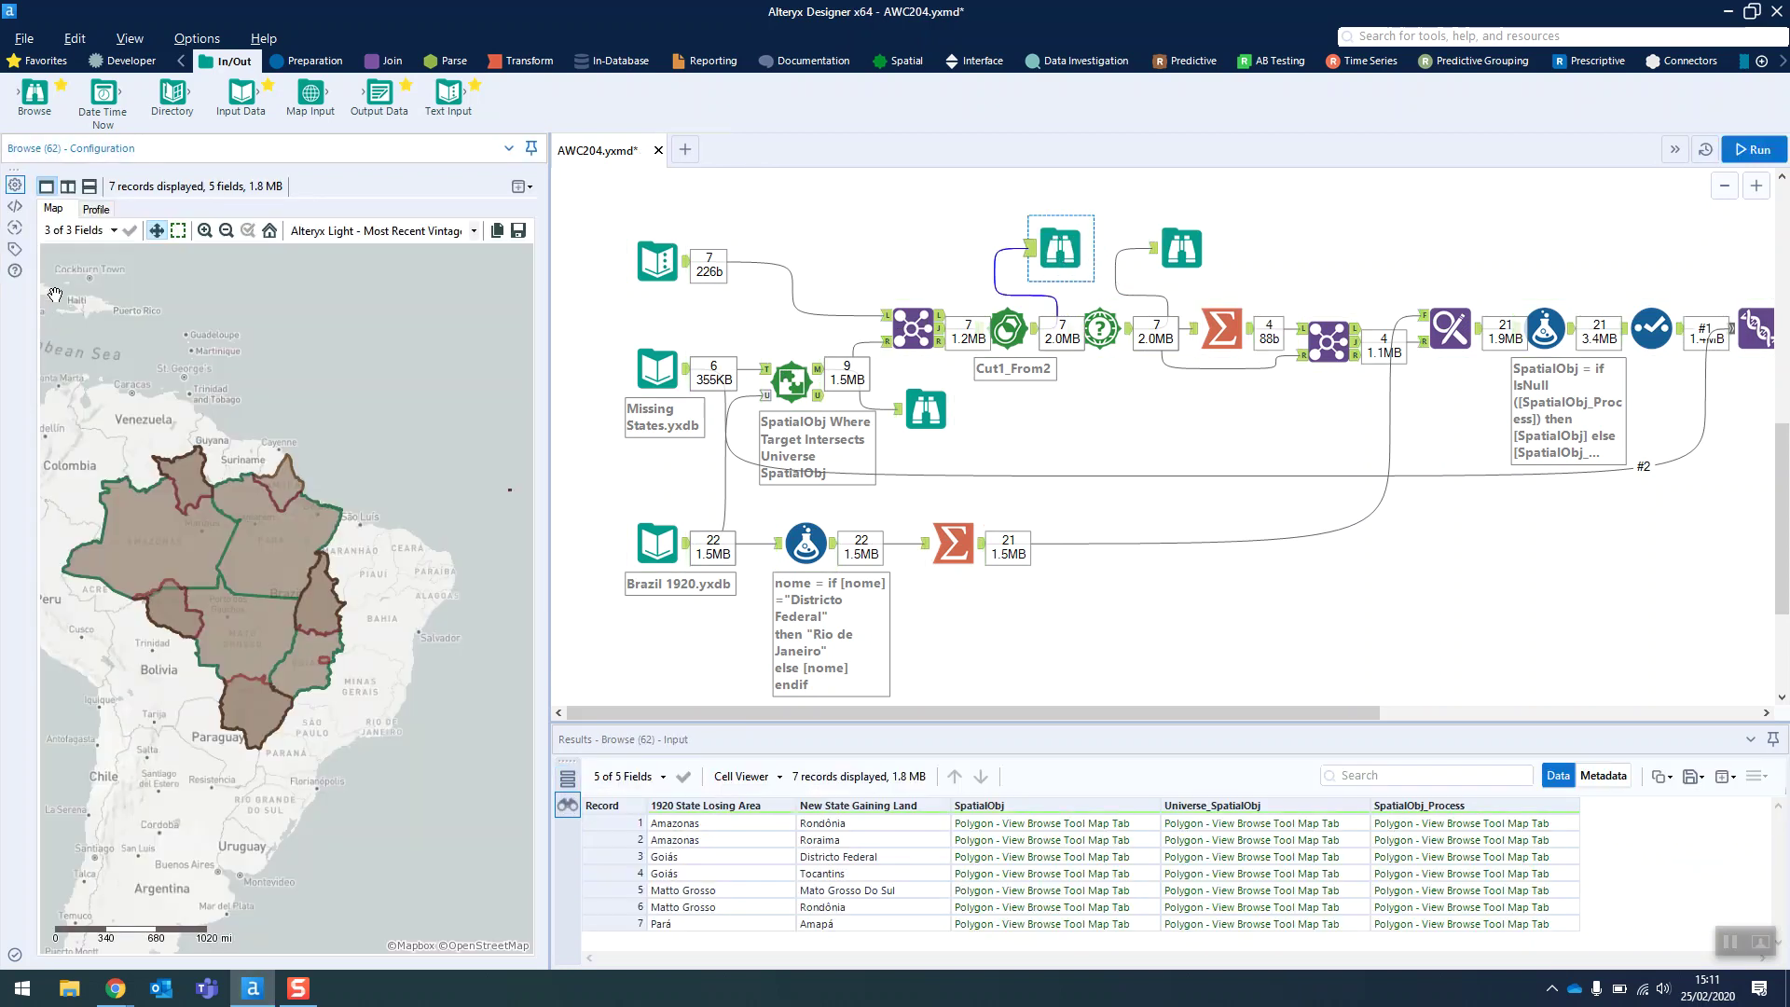
{"action": "left_click", "coordinate": [108, 231]}
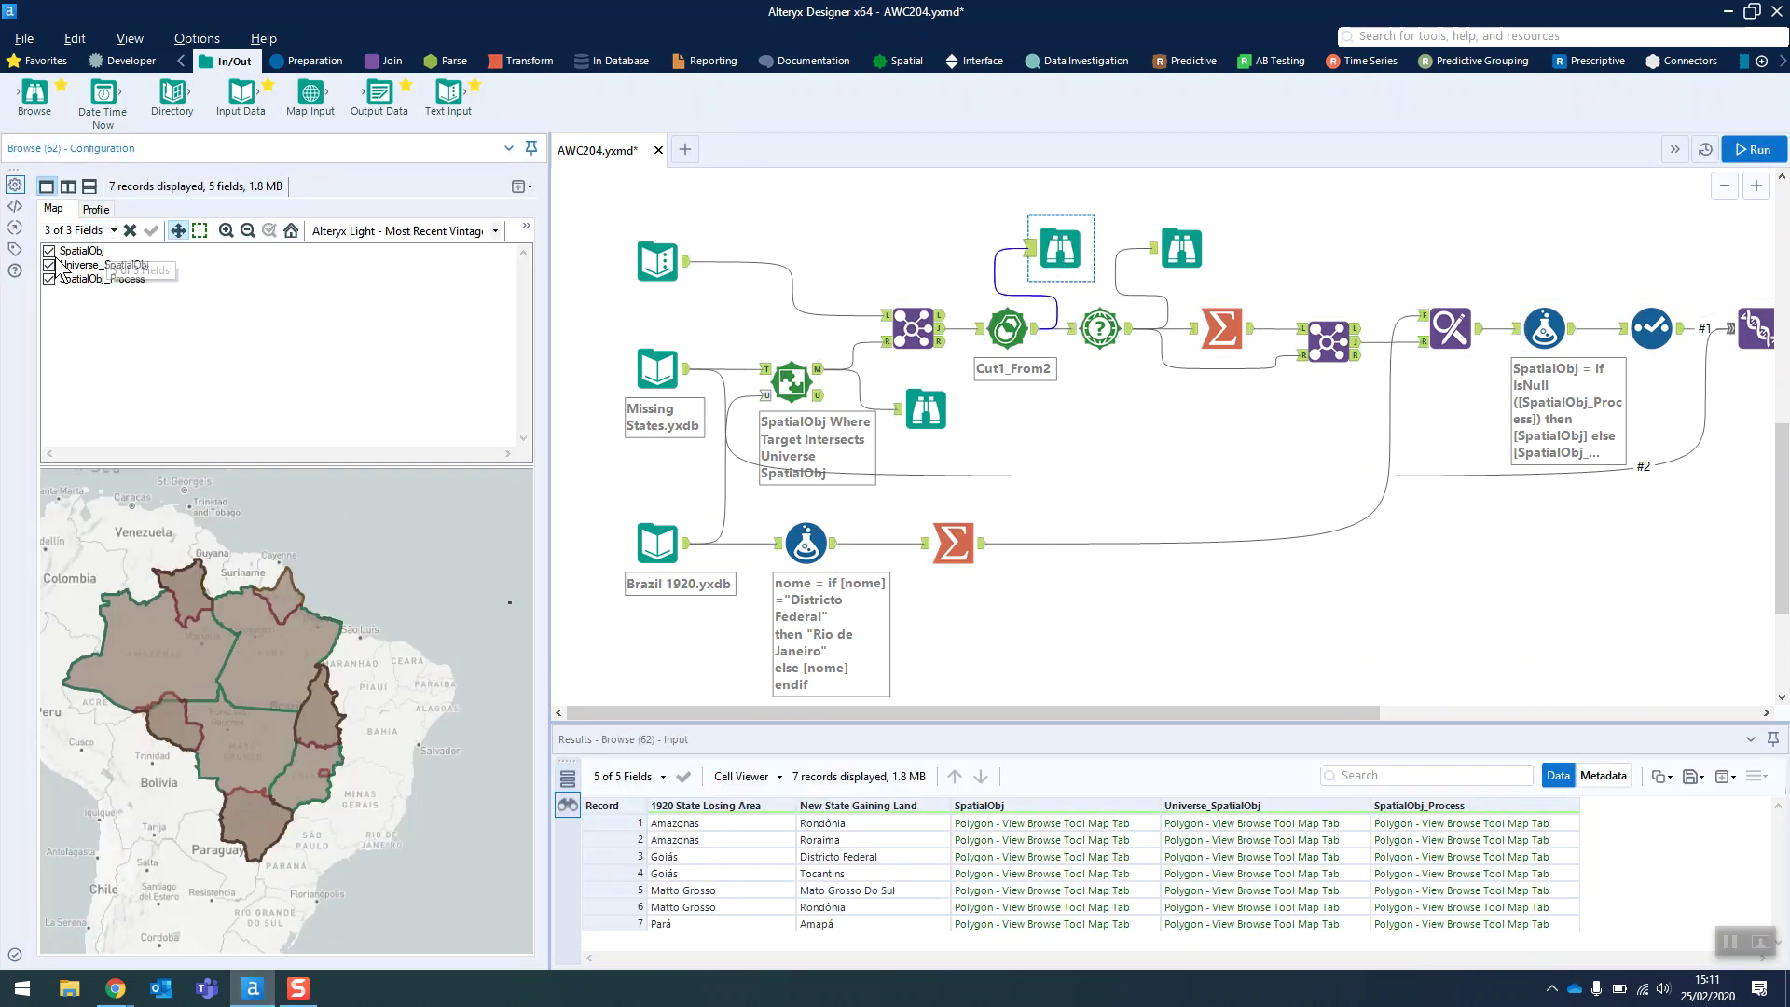
- Map only SpatialObj_Process and highlight the Goiás pieces going to Districto Federal and Tocantins
{"action": "left_click", "coordinate": [49, 251]}
{"action": "left_click", "coordinate": [50, 264]}
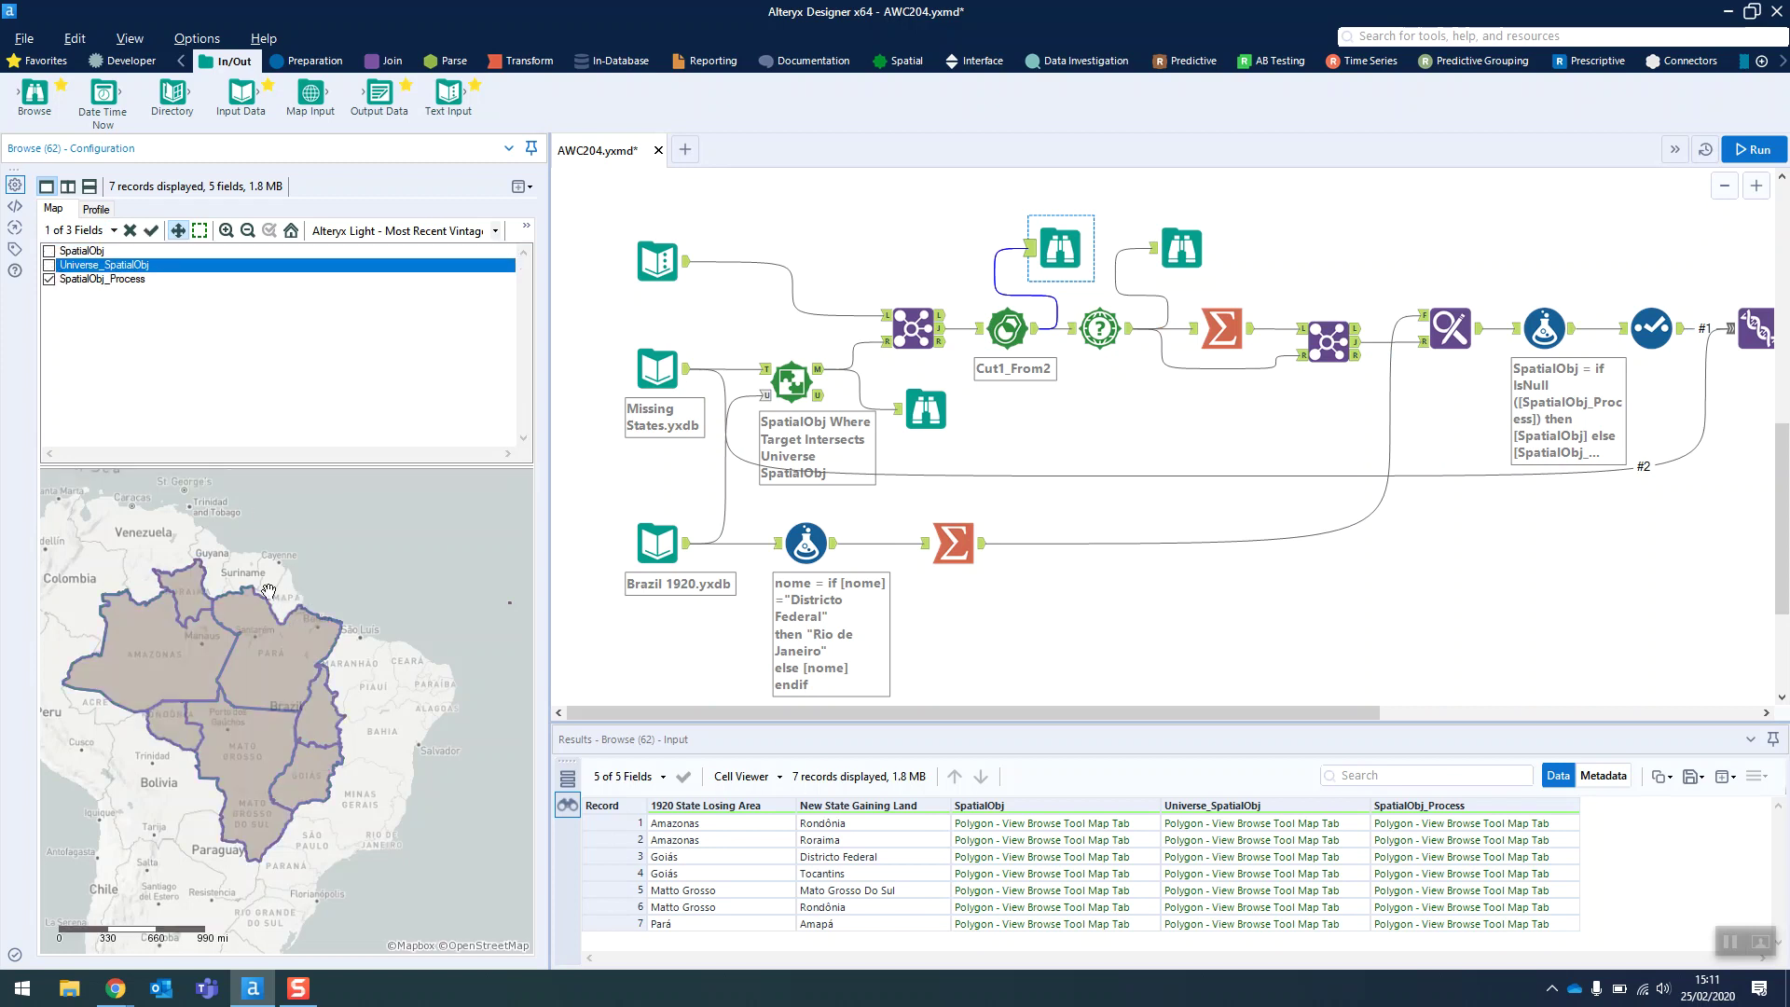
{"action": "left_click", "coordinate": [49, 251]}
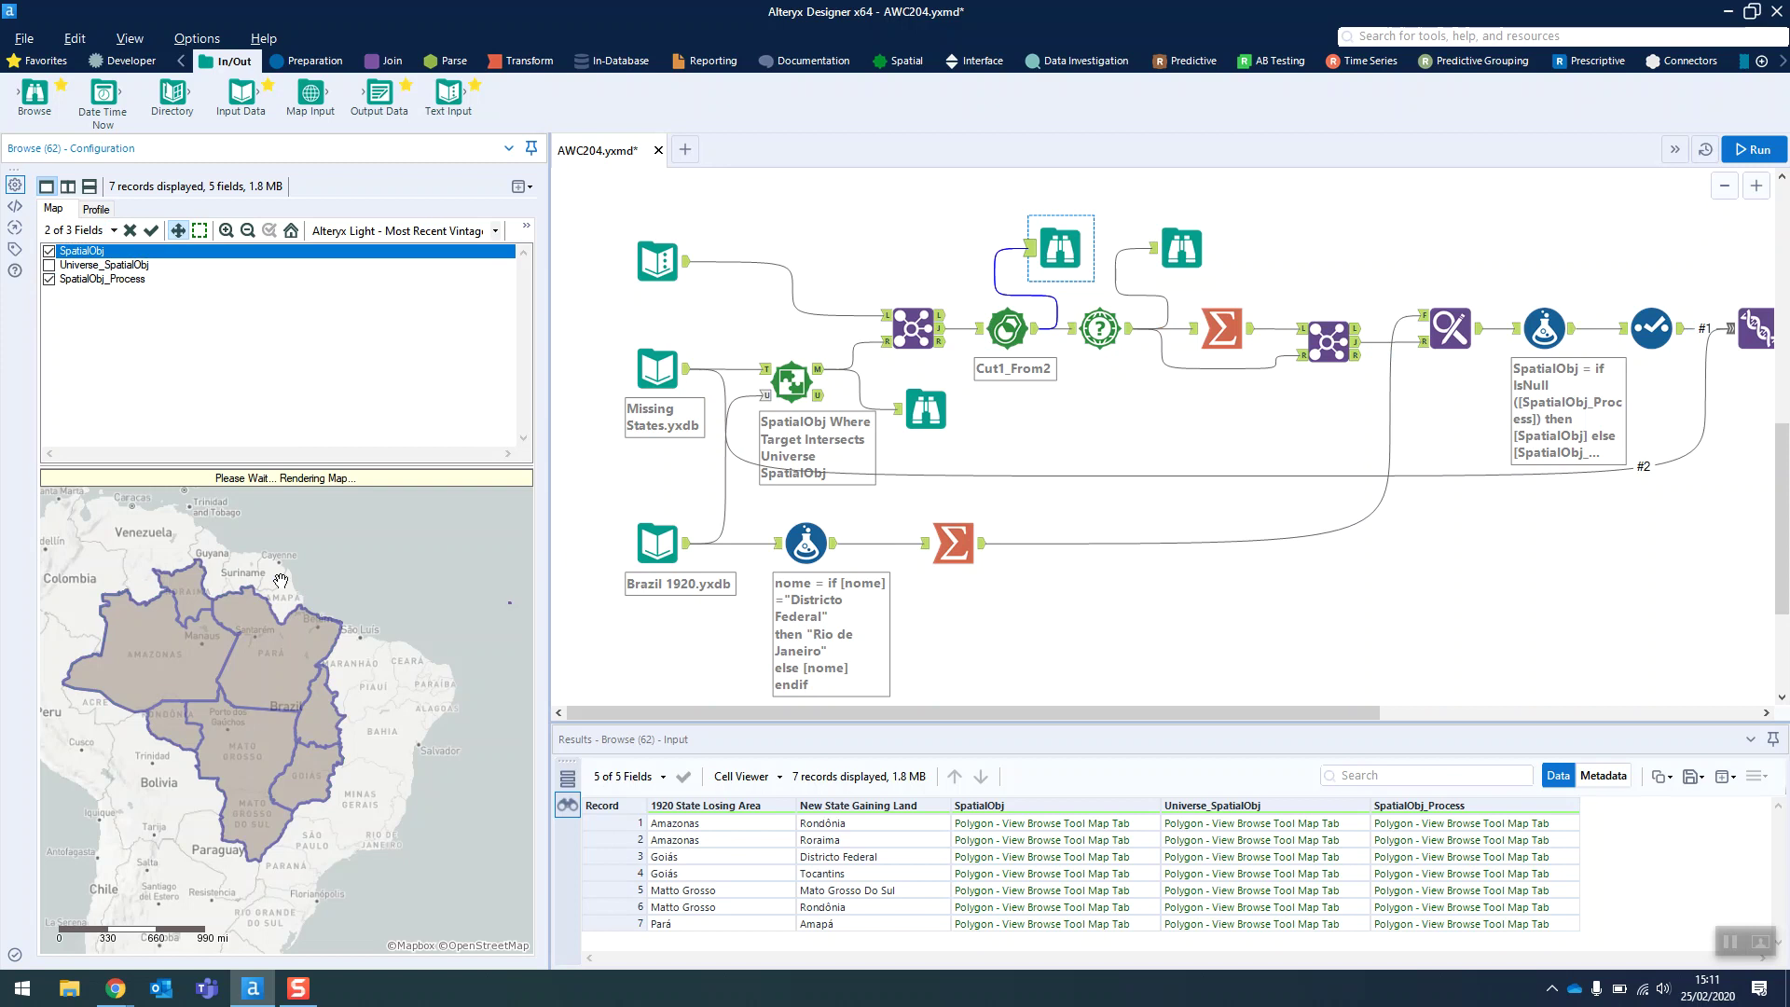
{"action": "left_click", "coordinate": [49, 251]}
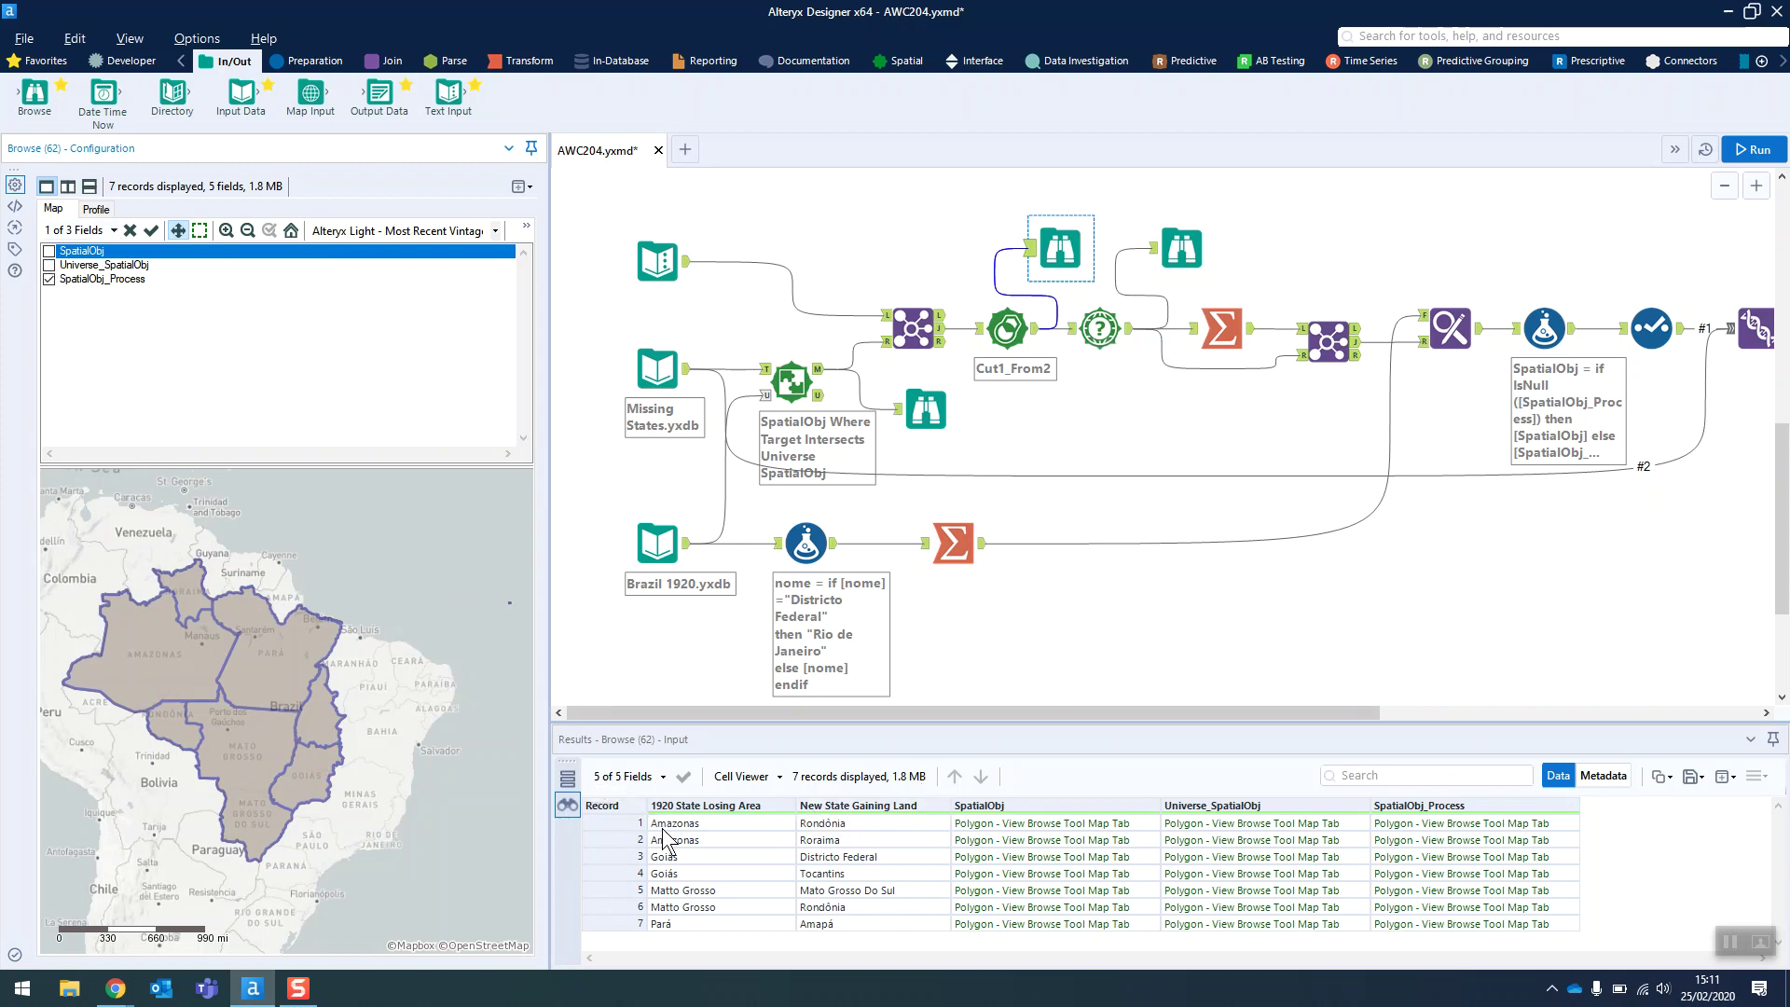
{"action": "left_click", "coordinate": [326, 731]}
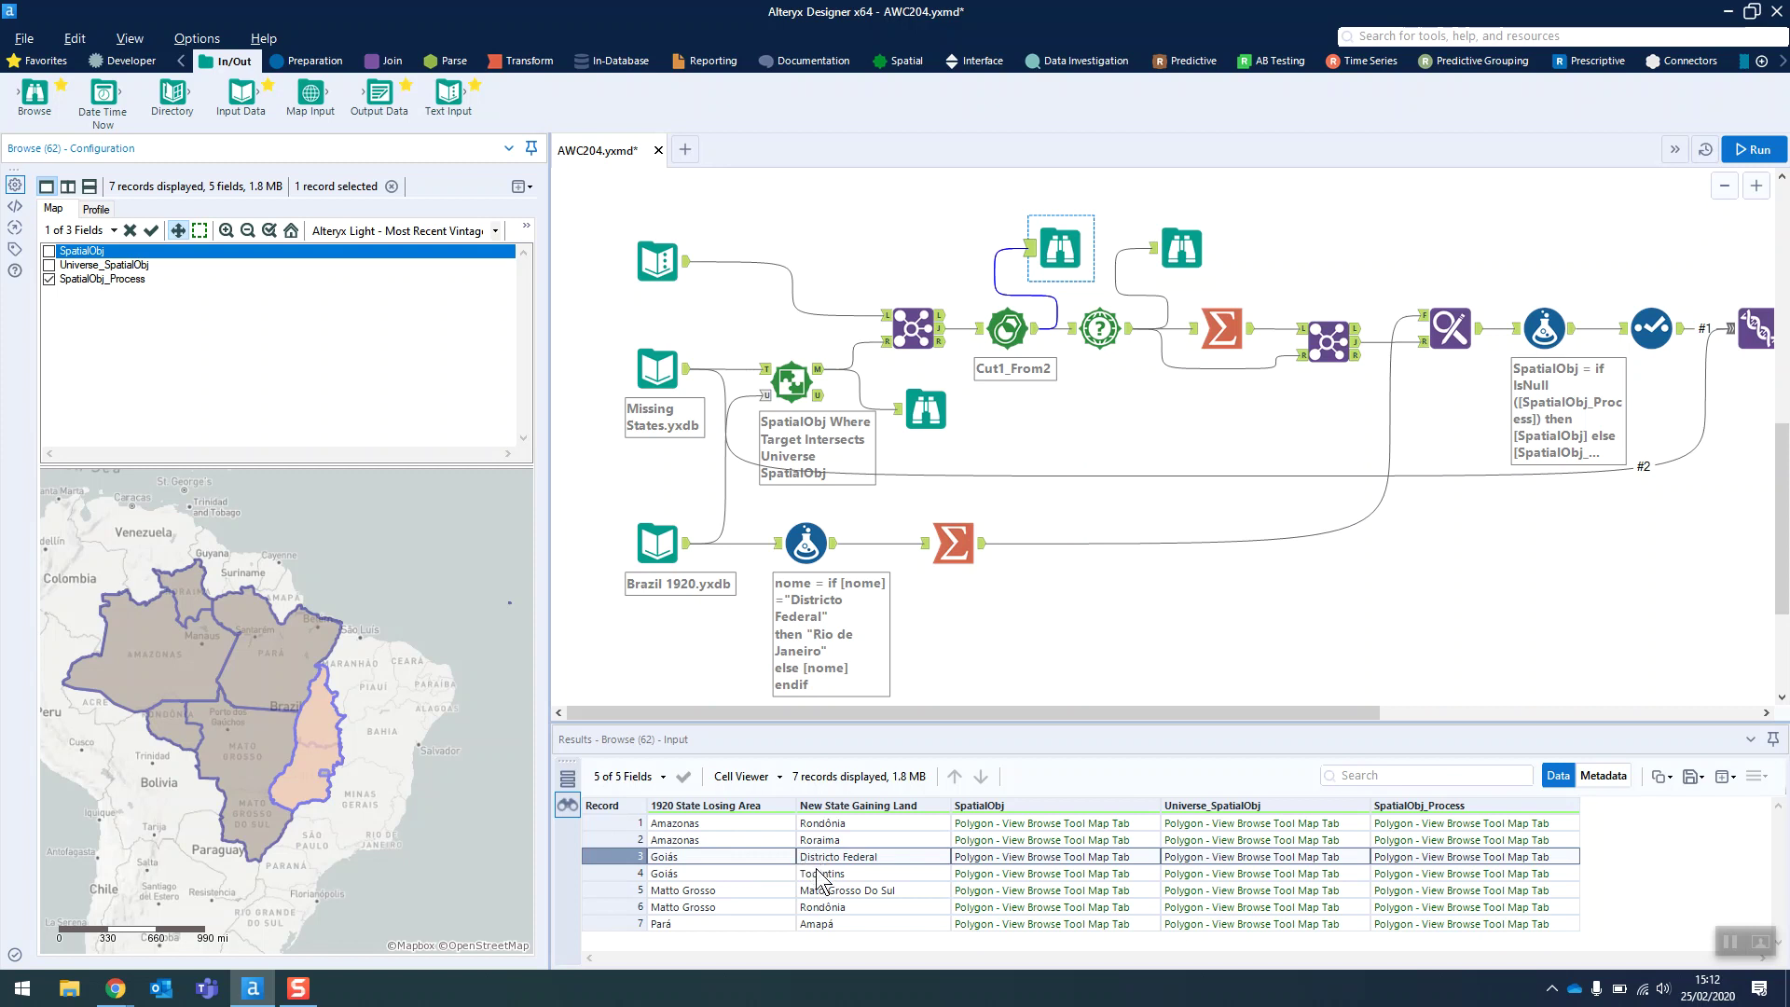
{"action": "left_click", "coordinate": [727, 875]}
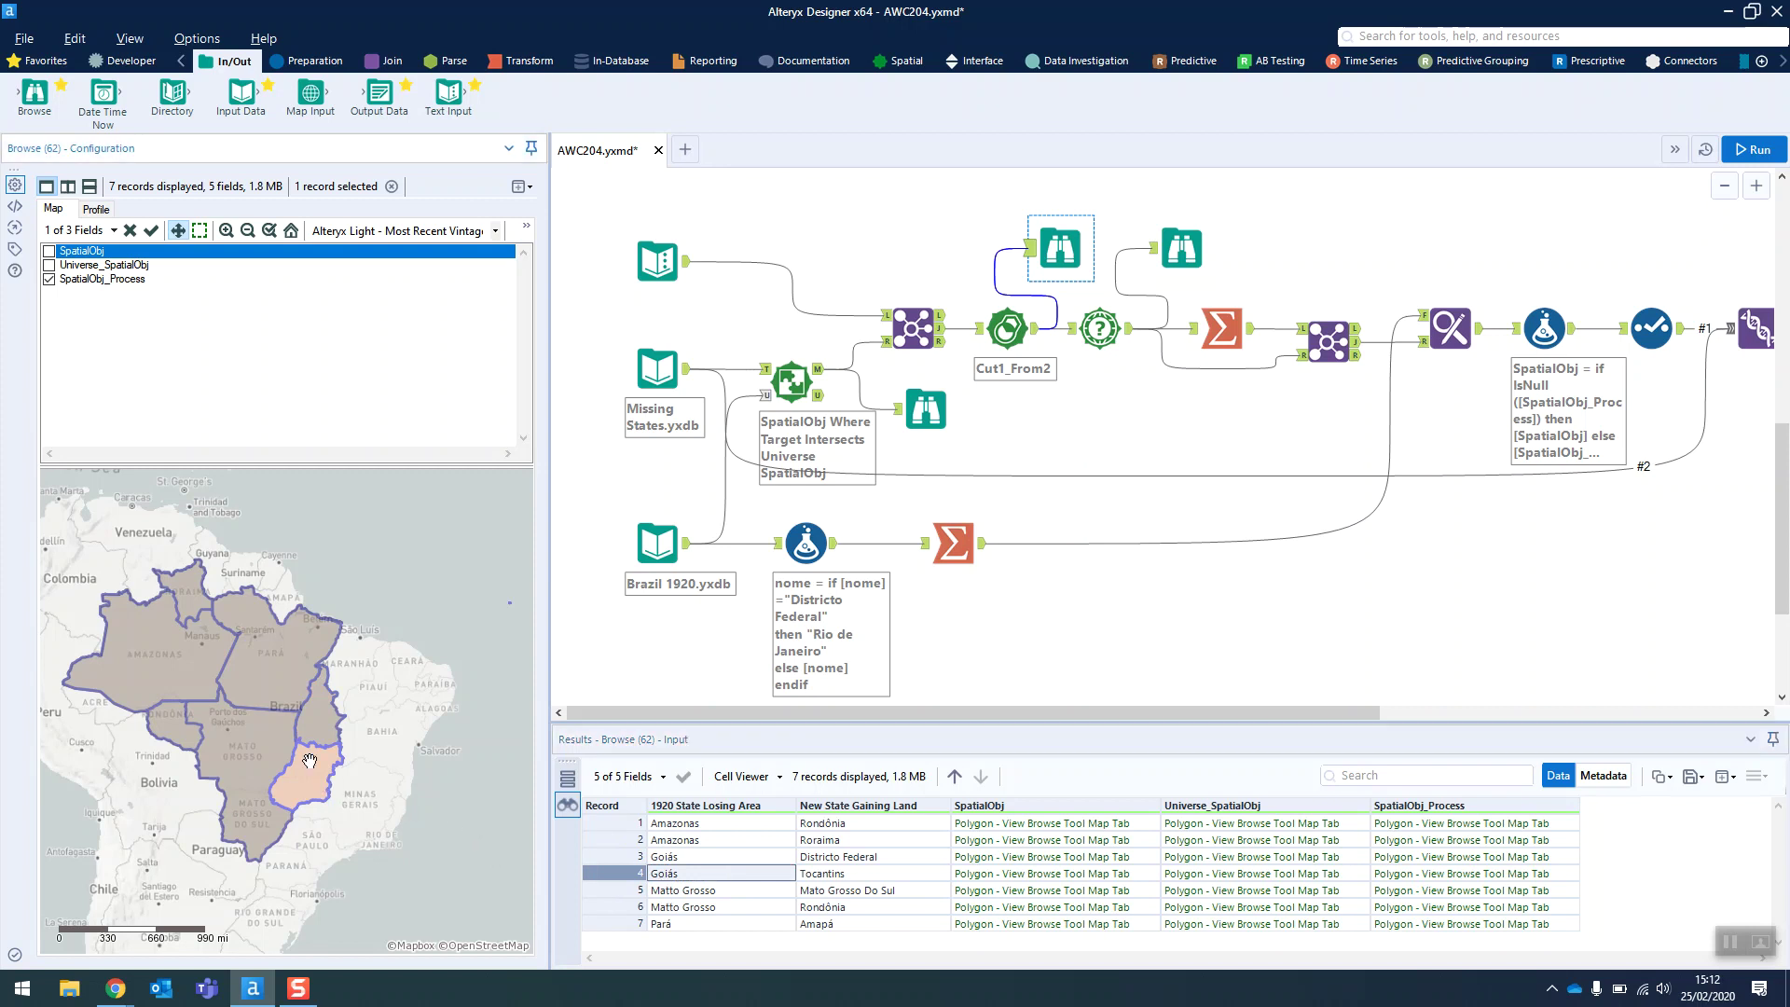
- Highlight present-day Goiás on the final 27-state output map
{"action": "scroll", "coordinate": [1331, 393], "scroll_direction": "up", "scroll_amount": 5}
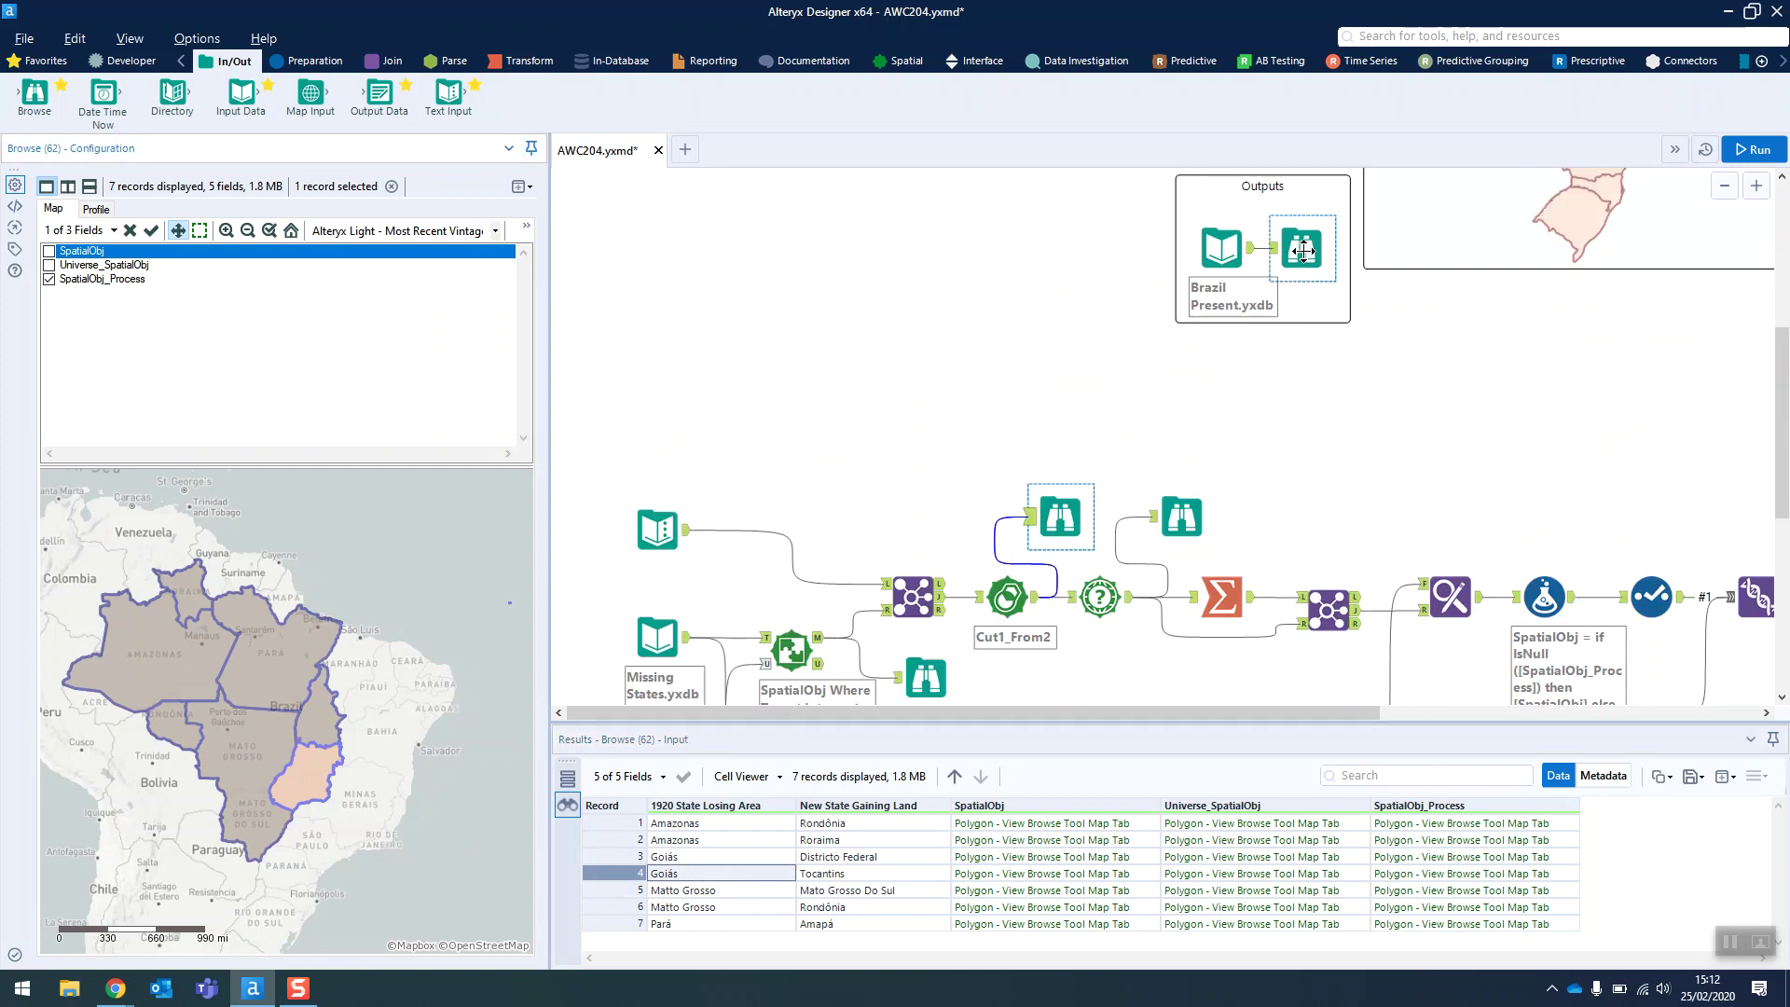
{"action": "left_click", "coordinate": [1301, 248]}
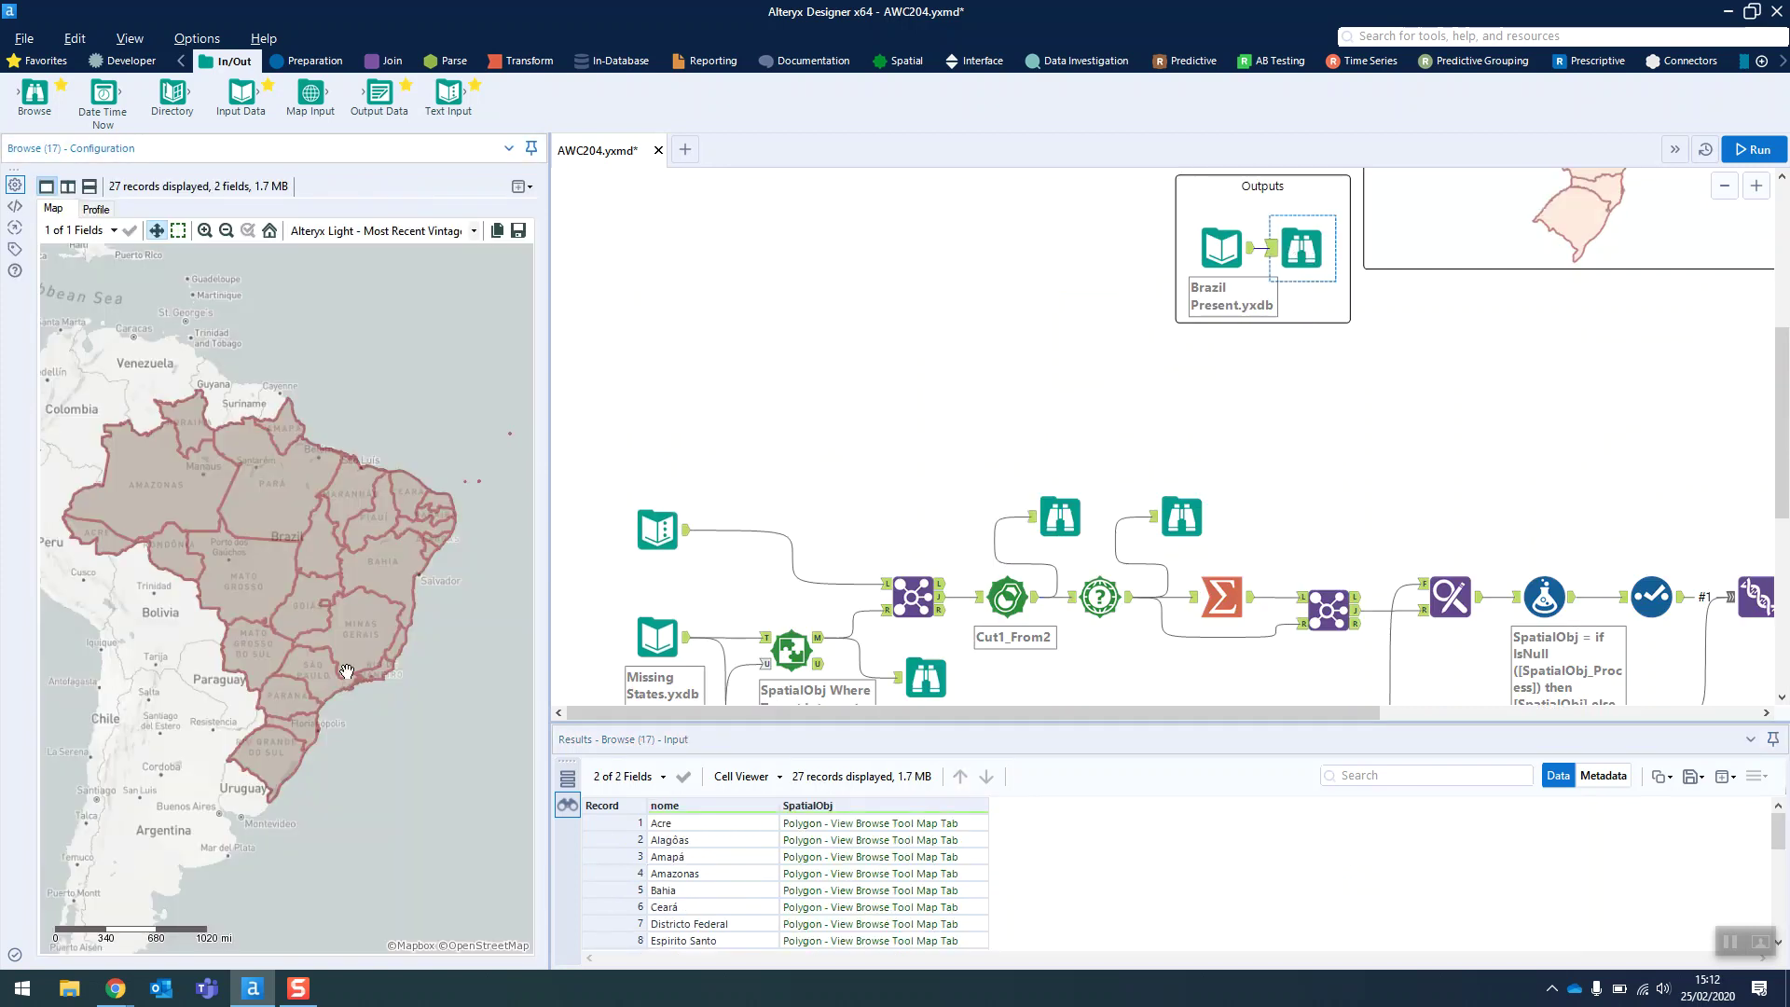
{"action": "left_click", "coordinate": [328, 597]}
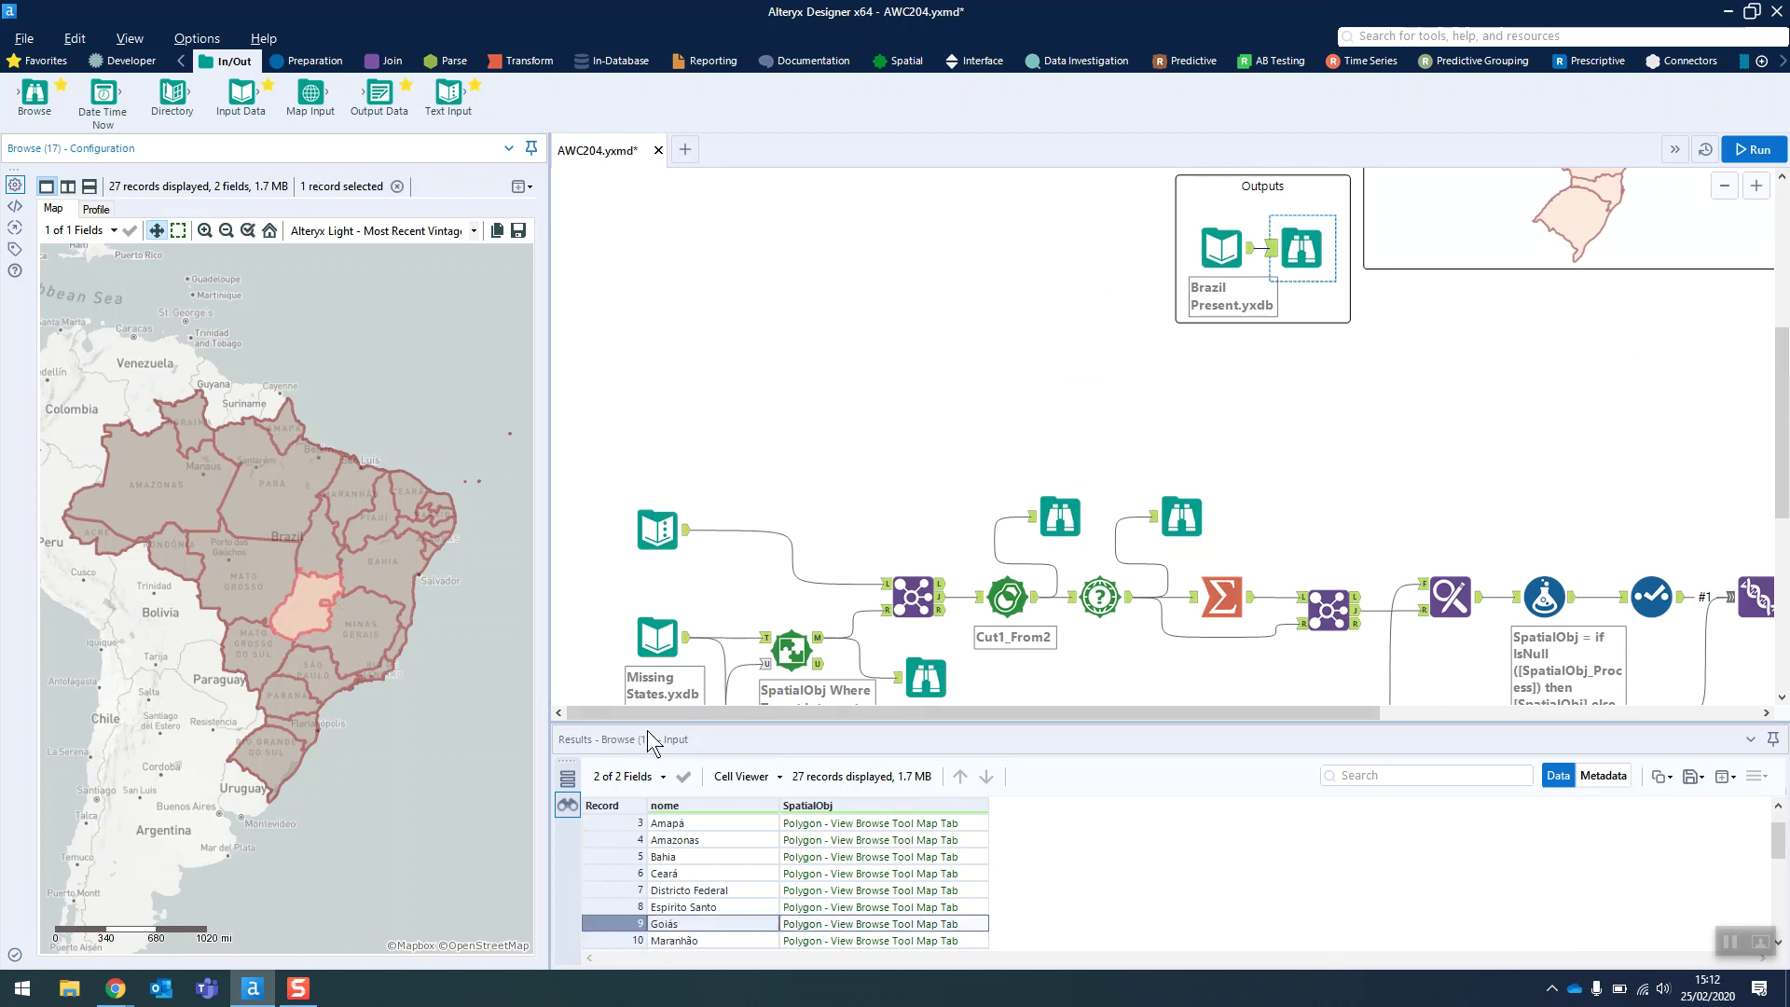
- Inspect the Filter step and the Spatial Info area settings
{"action": "scroll", "coordinate": [1105, 533], "scroll_direction": "down", "scroll_amount": 4}
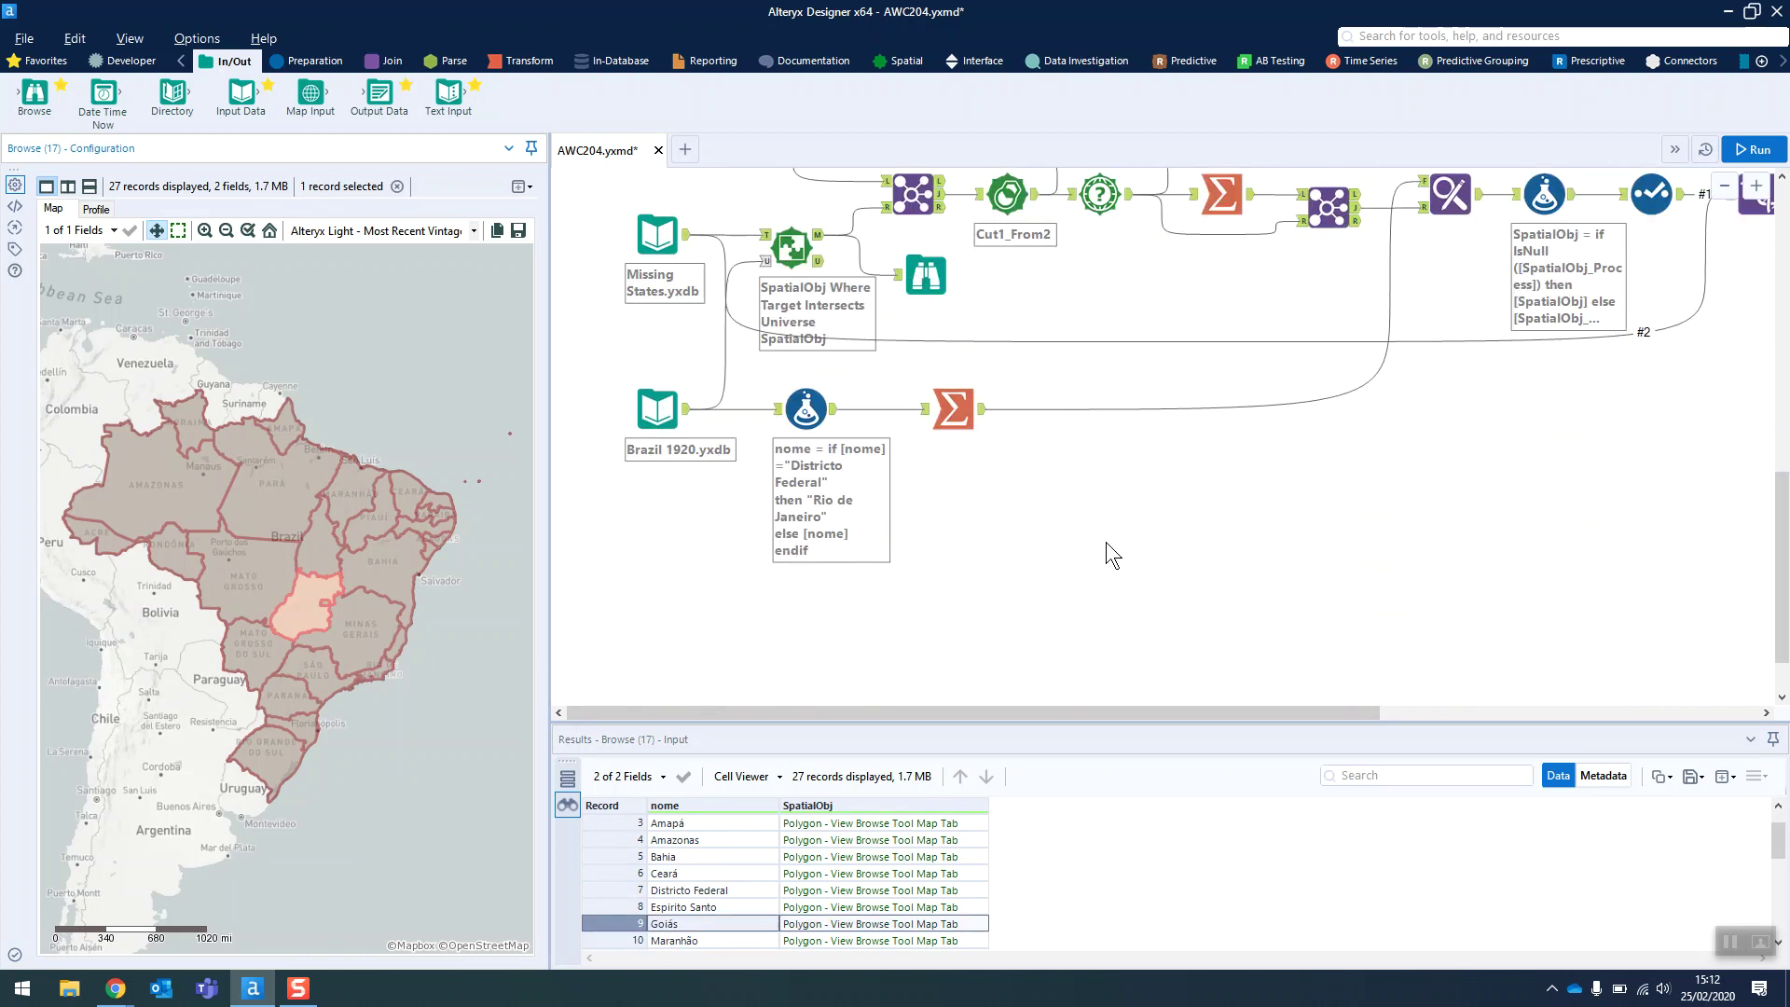
{"action": "scroll", "coordinate": [1106, 541], "scroll_direction": "up", "scroll_amount": 2}
{"action": "left_click", "coordinate": [1106, 378]}
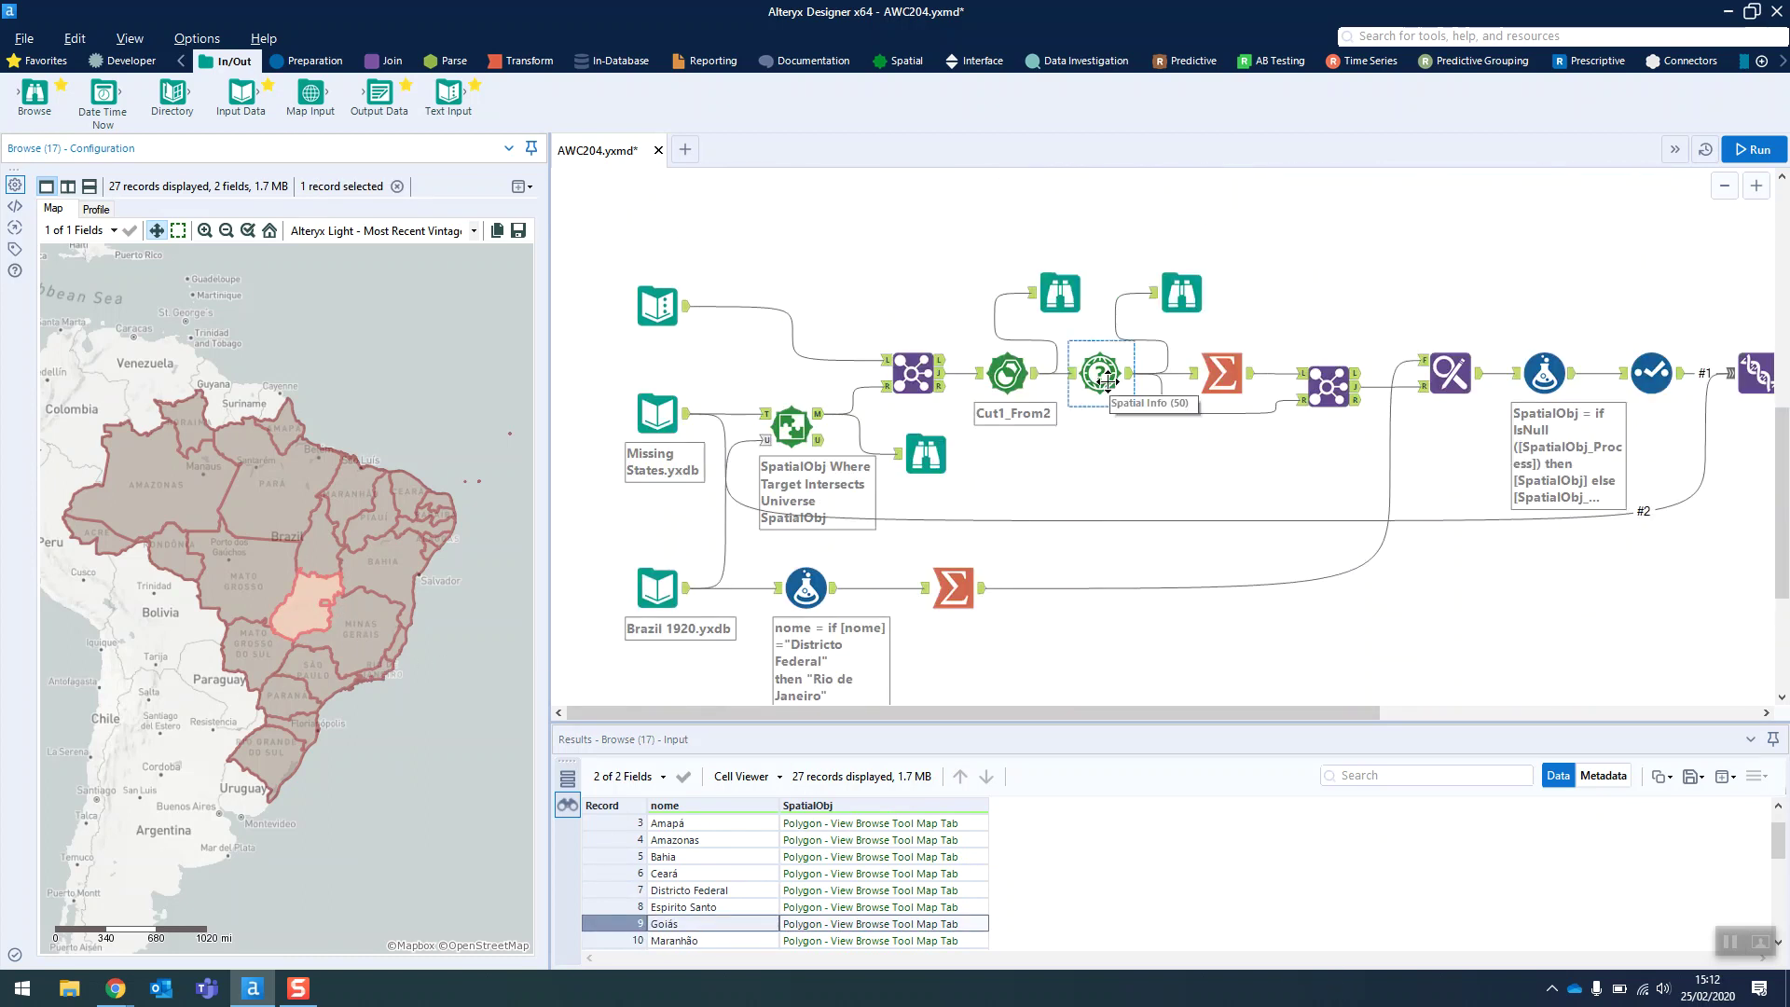
{"action": "left_click", "coordinate": [1088, 375]}
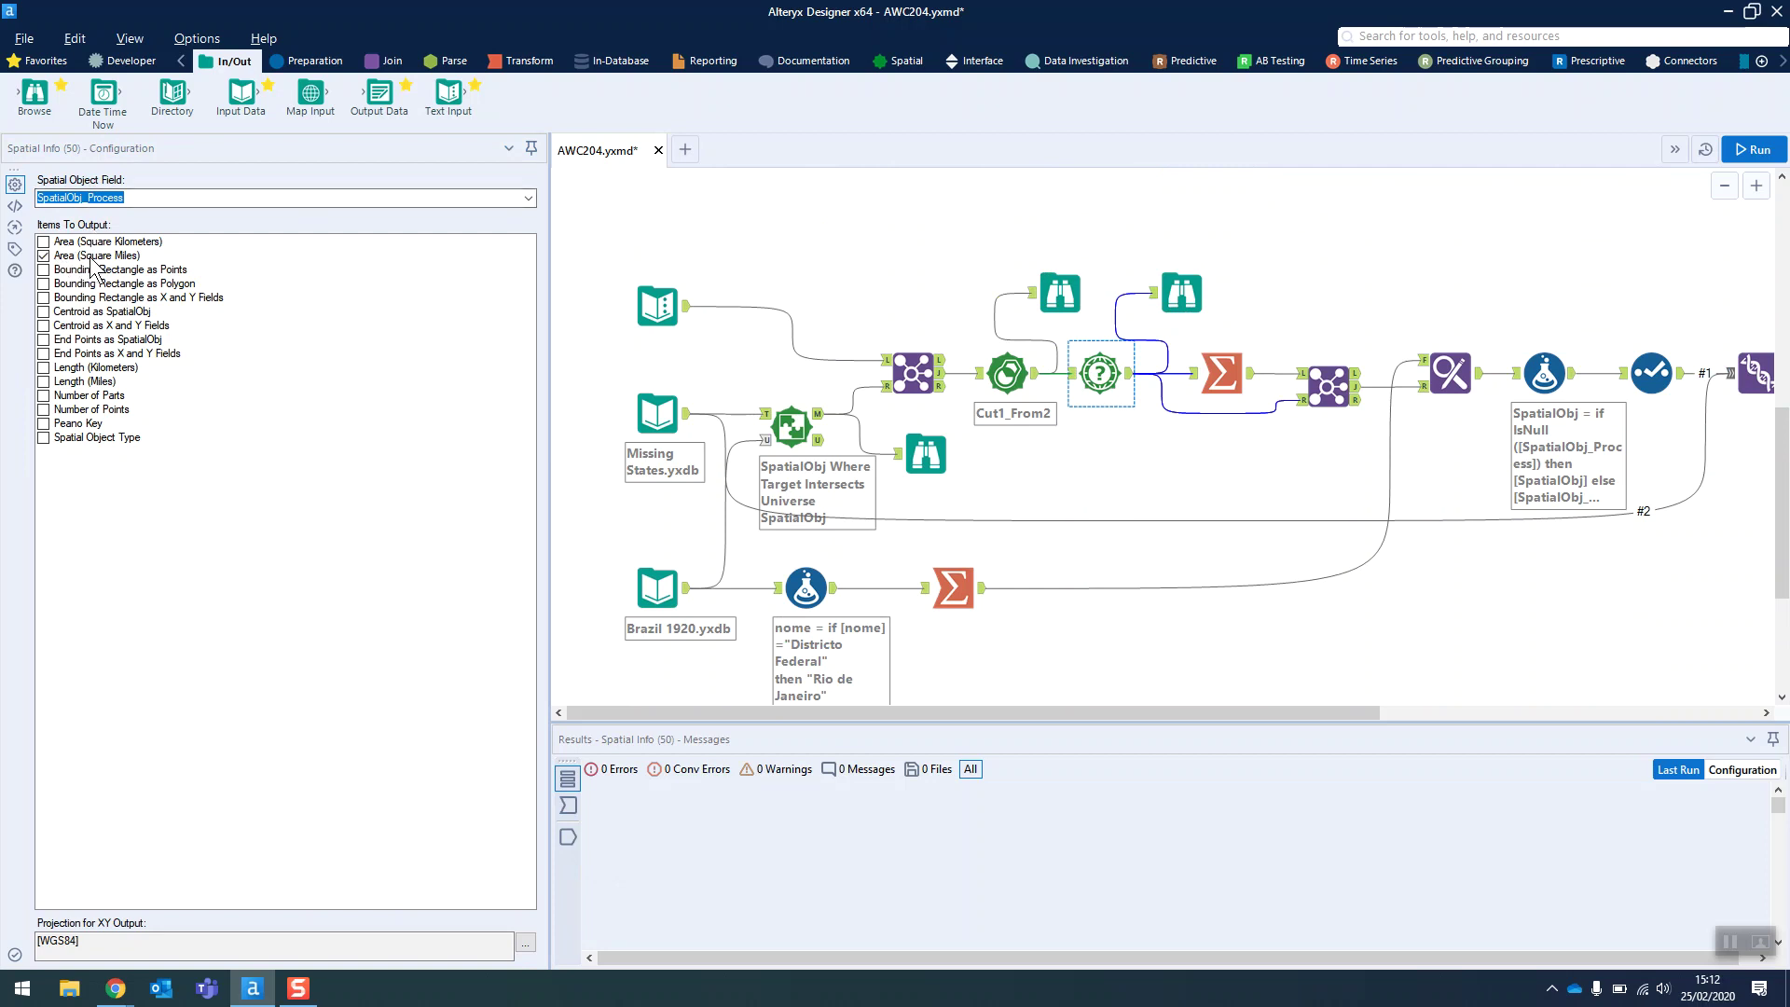
- Review the minimum-area Summarize and the Join, selecting the four 1920 states losing land
{"action": "left_click", "coordinate": [1221, 365]}
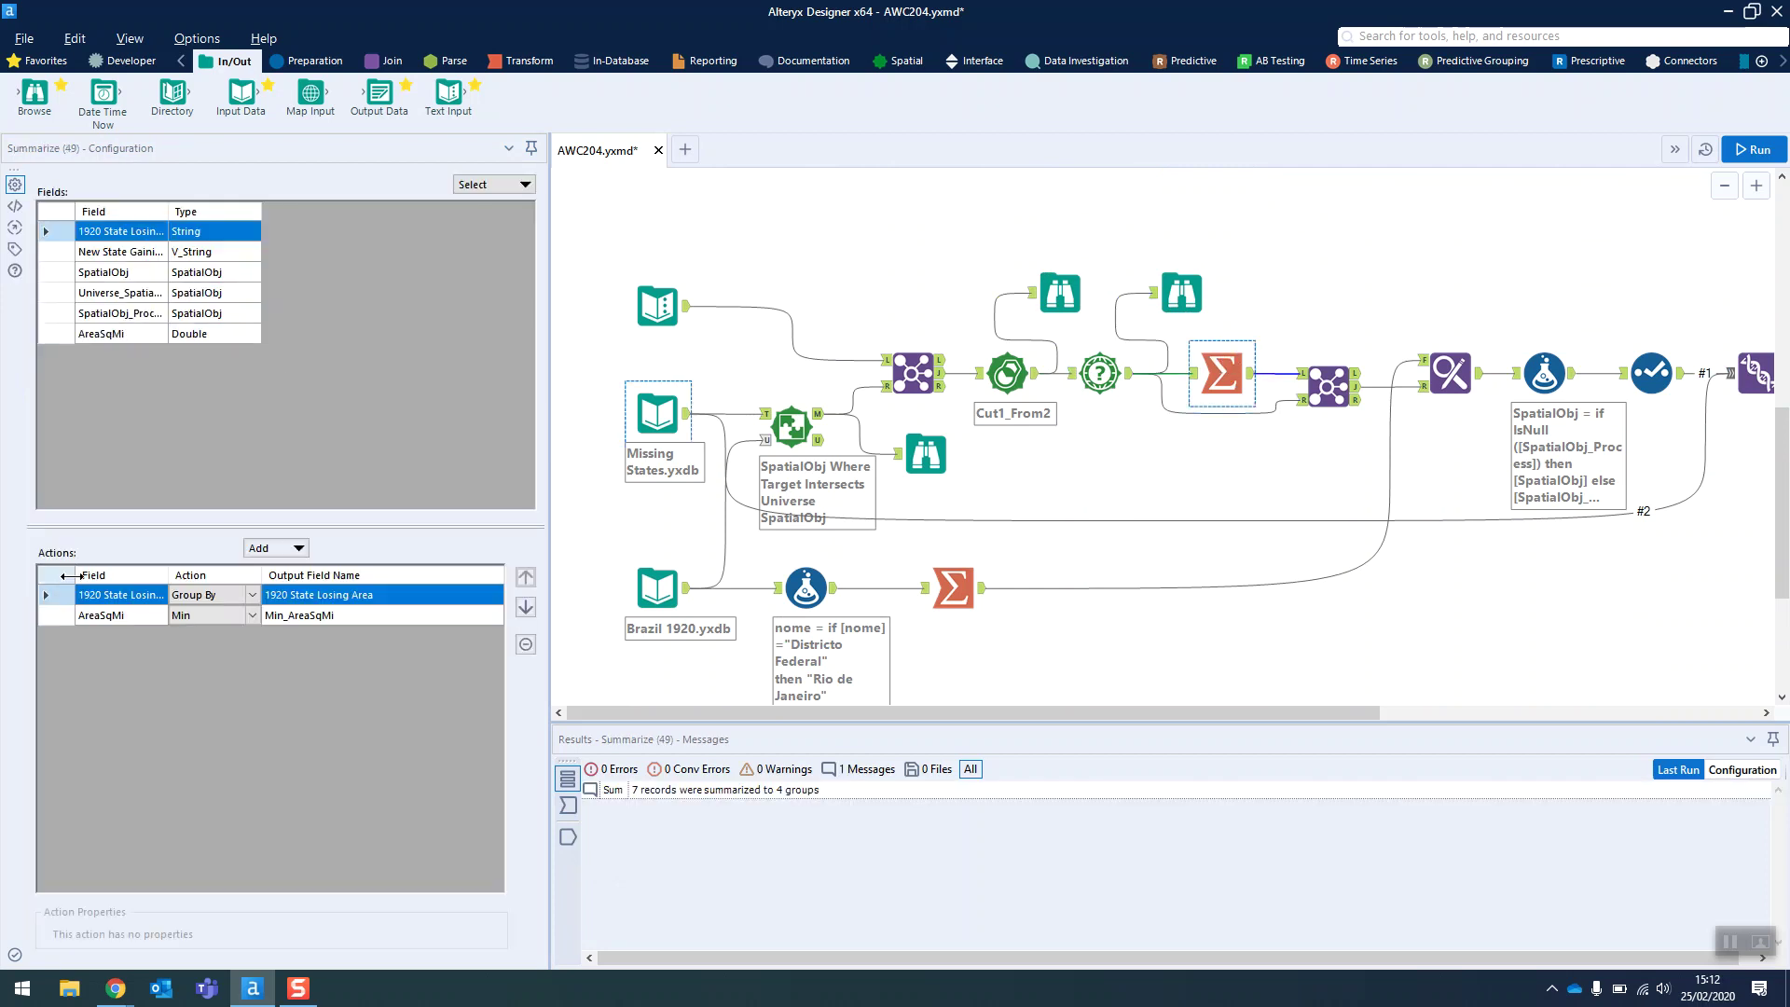
{"action": "left_click", "coordinate": [103, 598]}
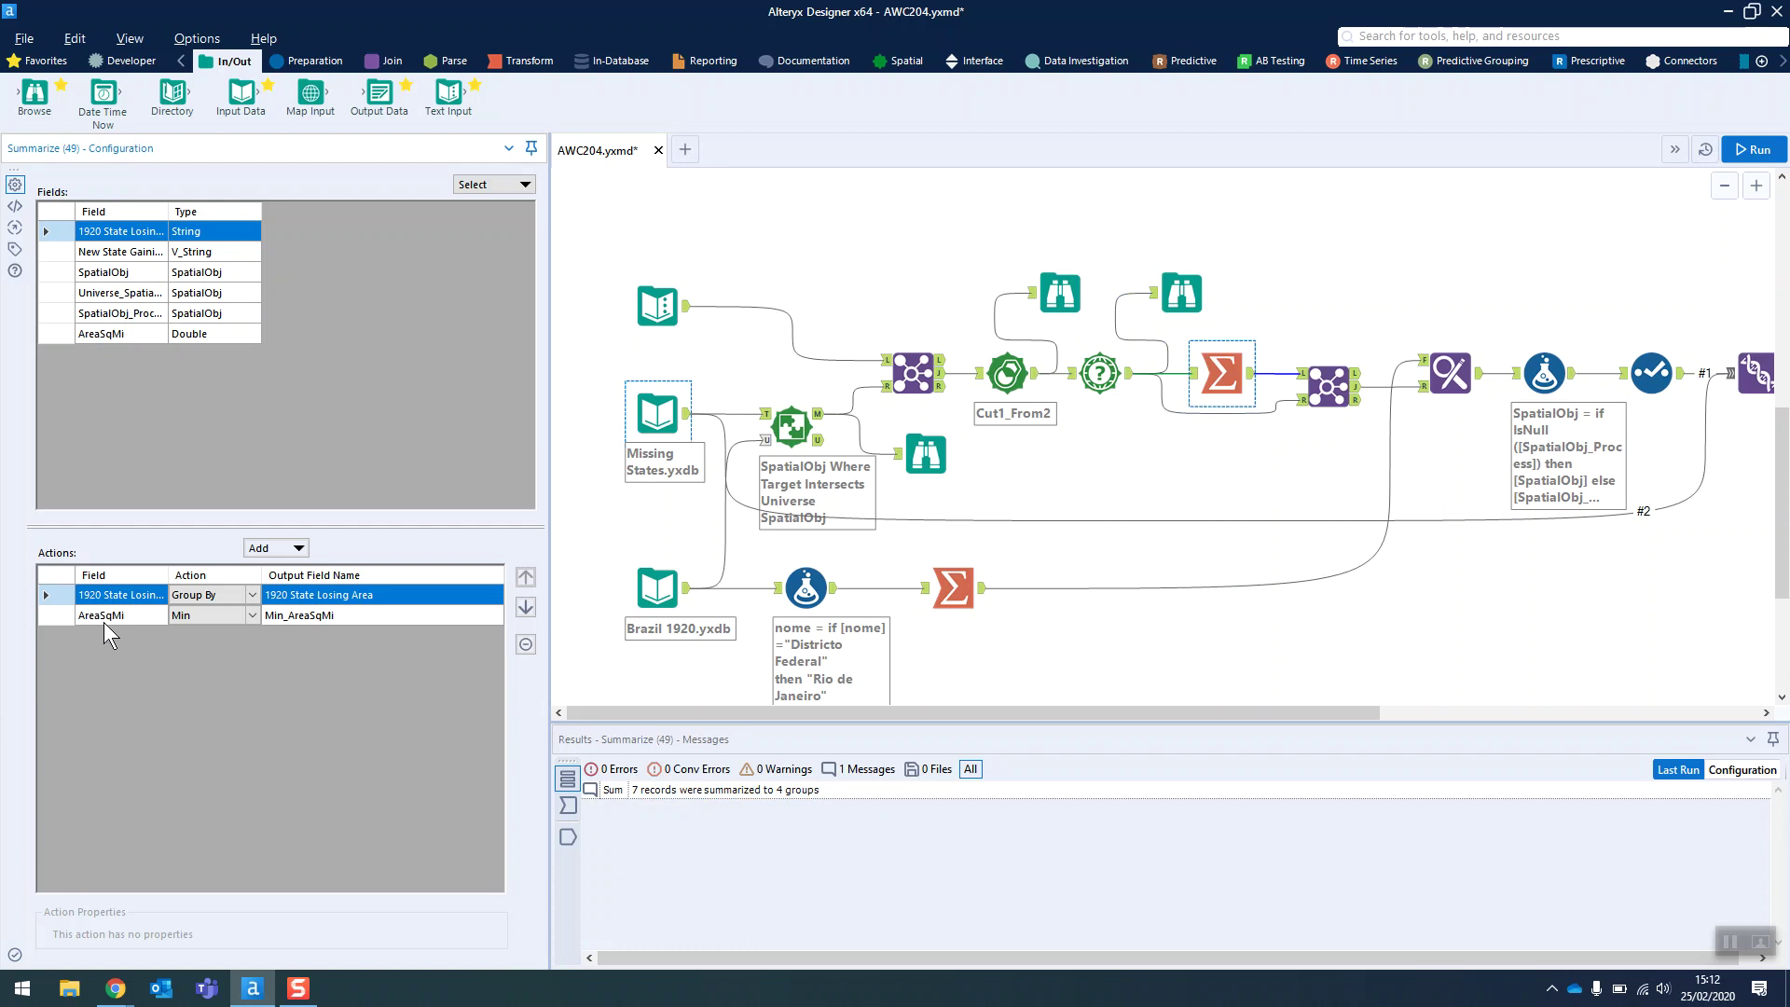
{"action": "left_click", "coordinate": [1353, 391]}
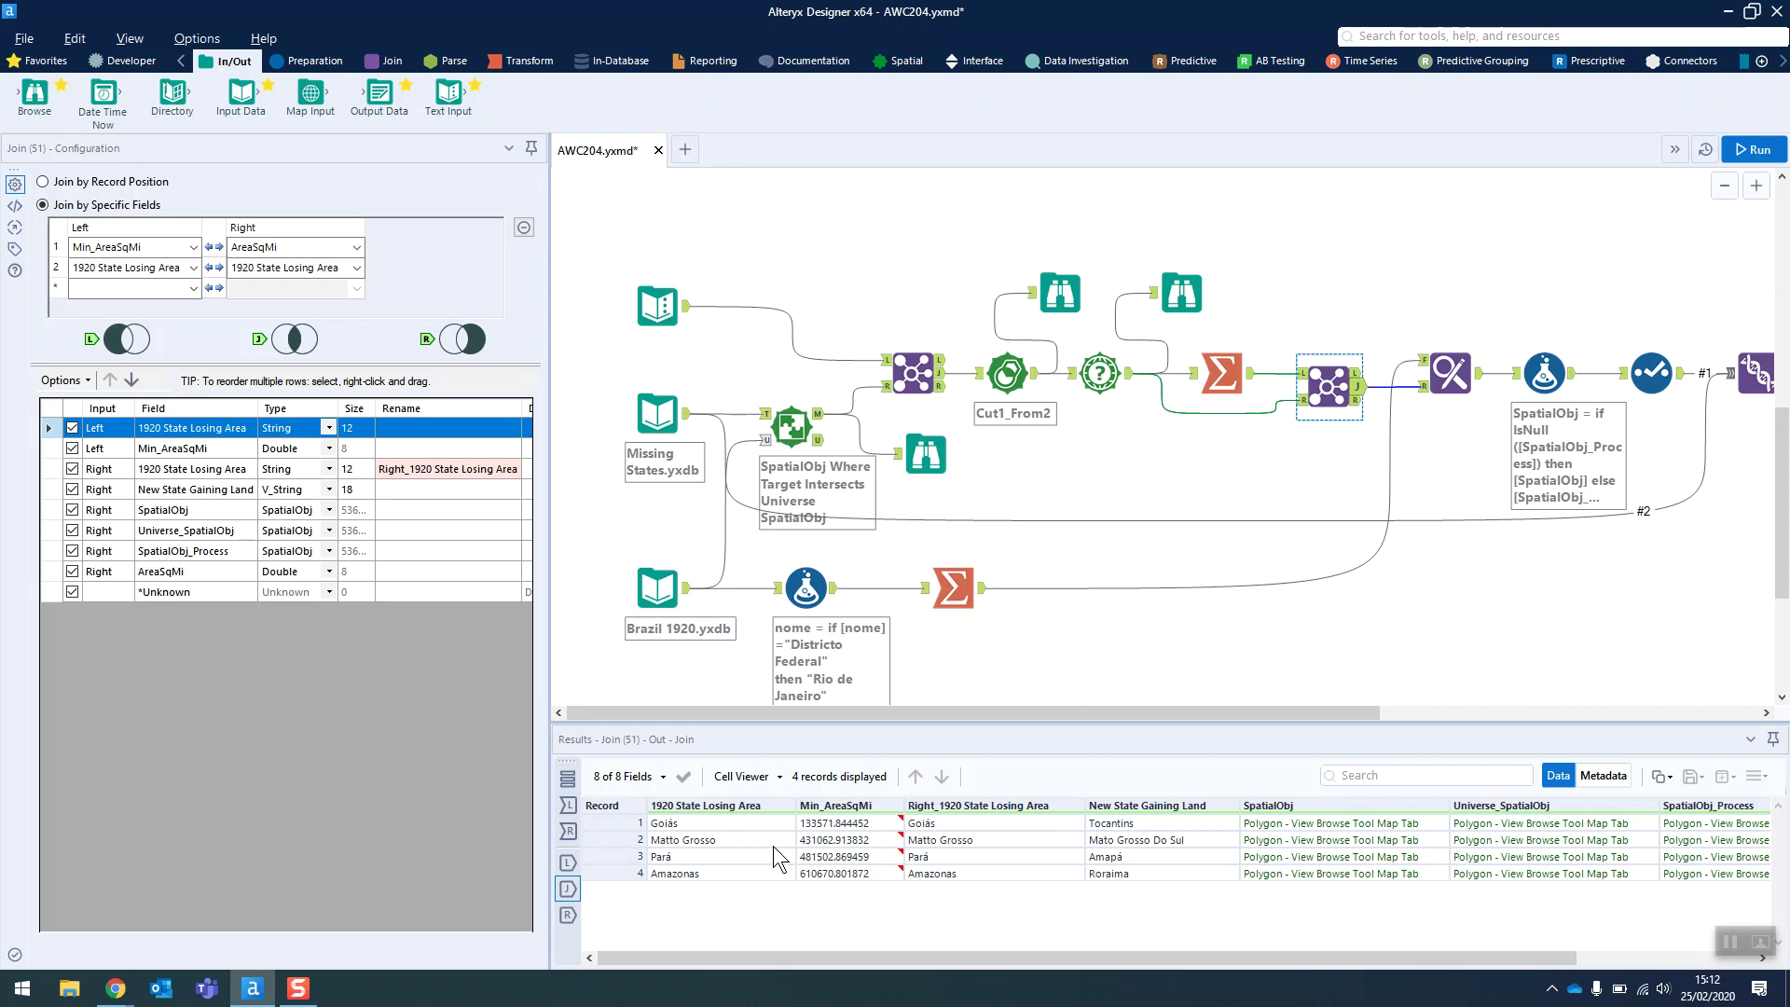
{"action": "left_click_drag", "start_coordinate": [696, 819], "coordinate": [695, 864]}
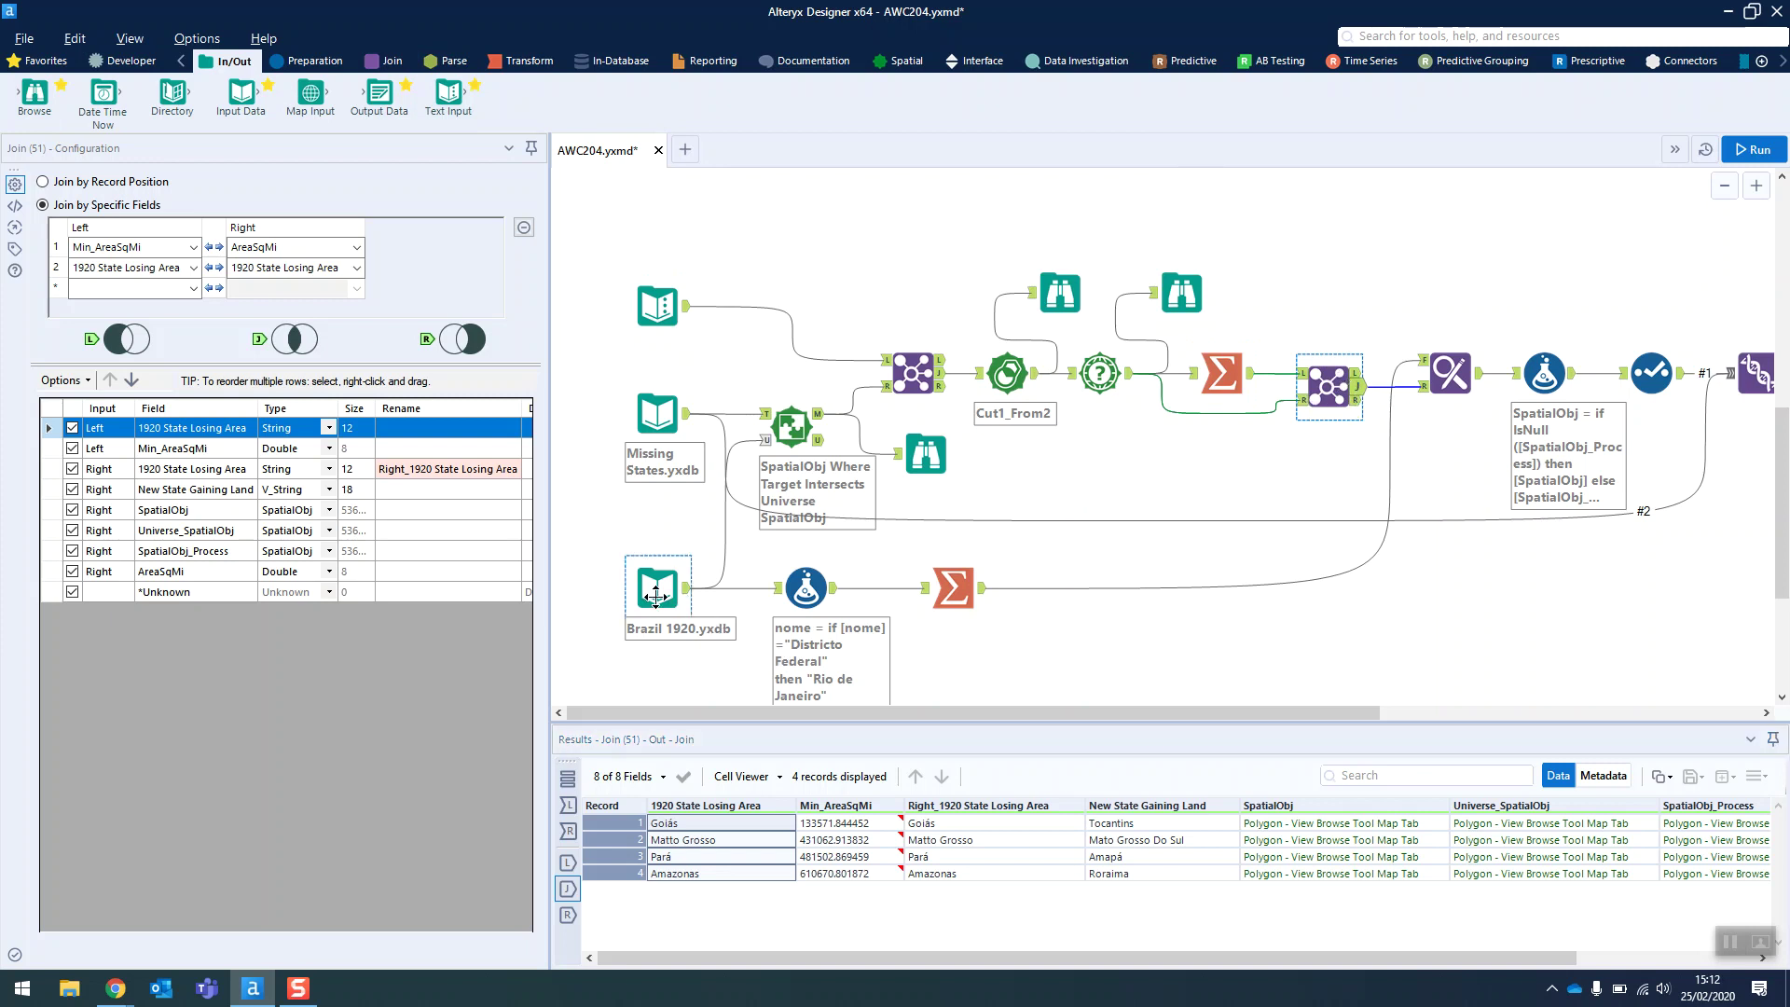
{"action": "left_click", "coordinate": [656, 596]}
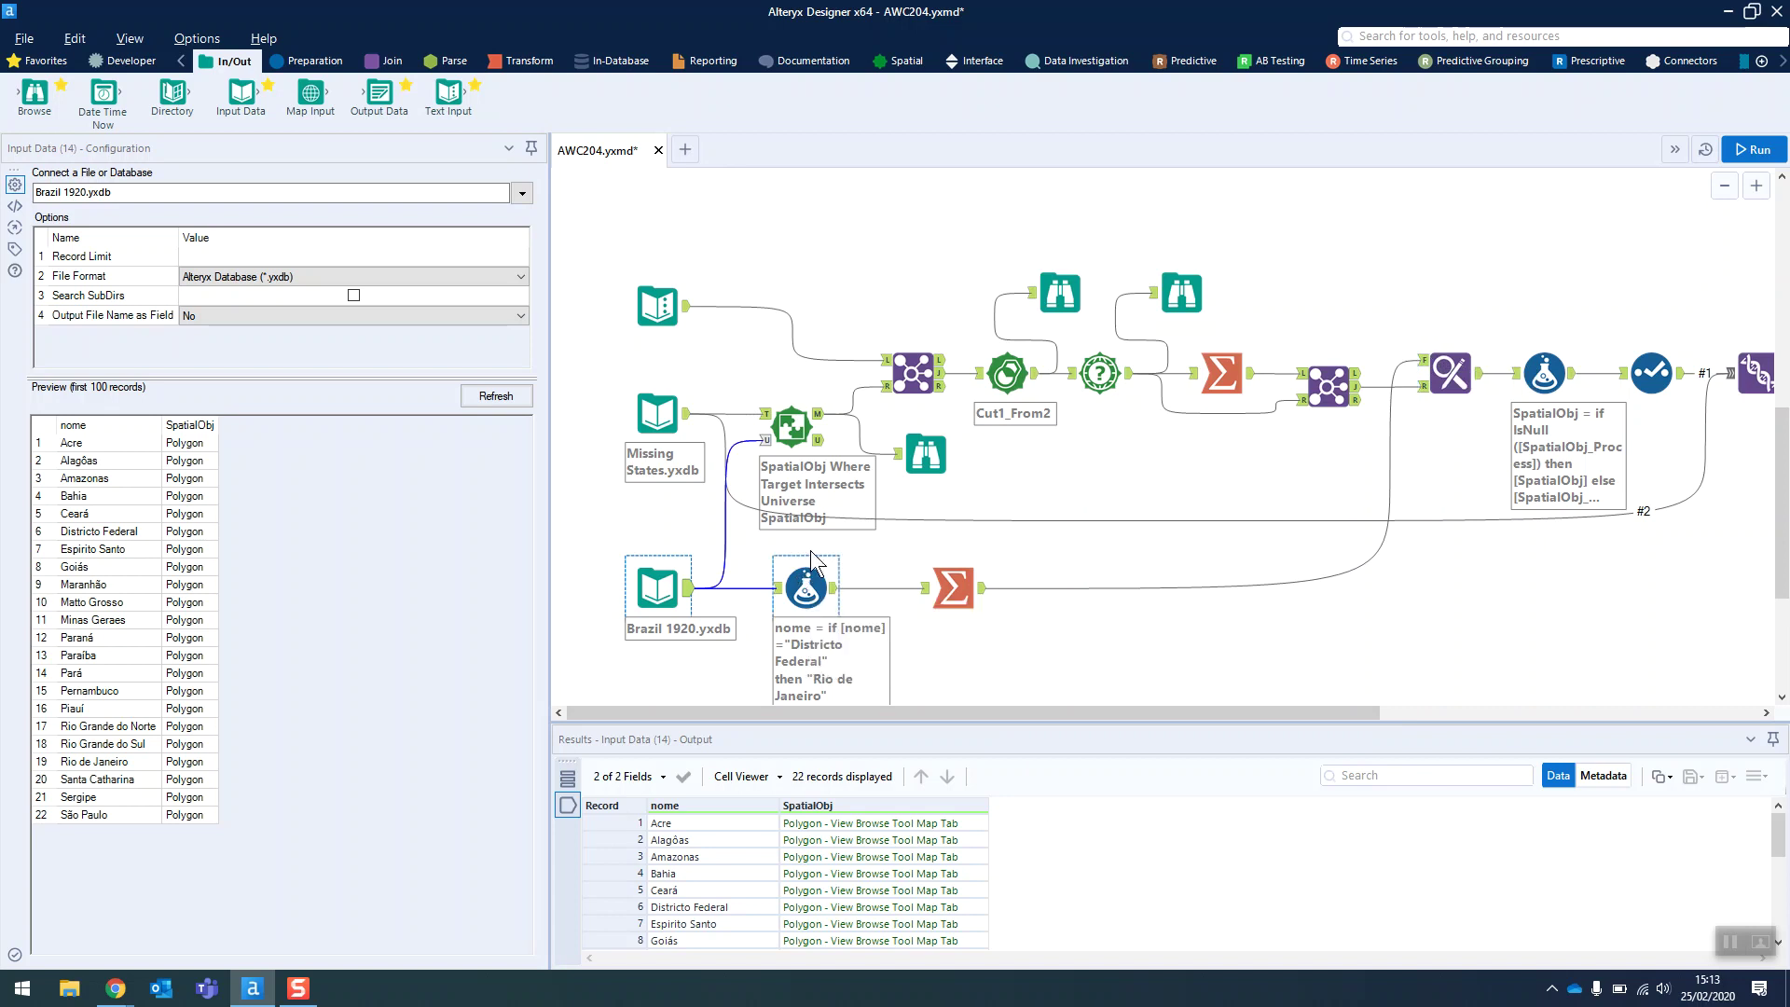
- Reread the Weekly Challenge 204 brief and highlight Districto Federal on the 27-state output map
{"action": "scroll", "coordinate": [842, 248], "scroll_direction": "up", "scroll_amount": 6}
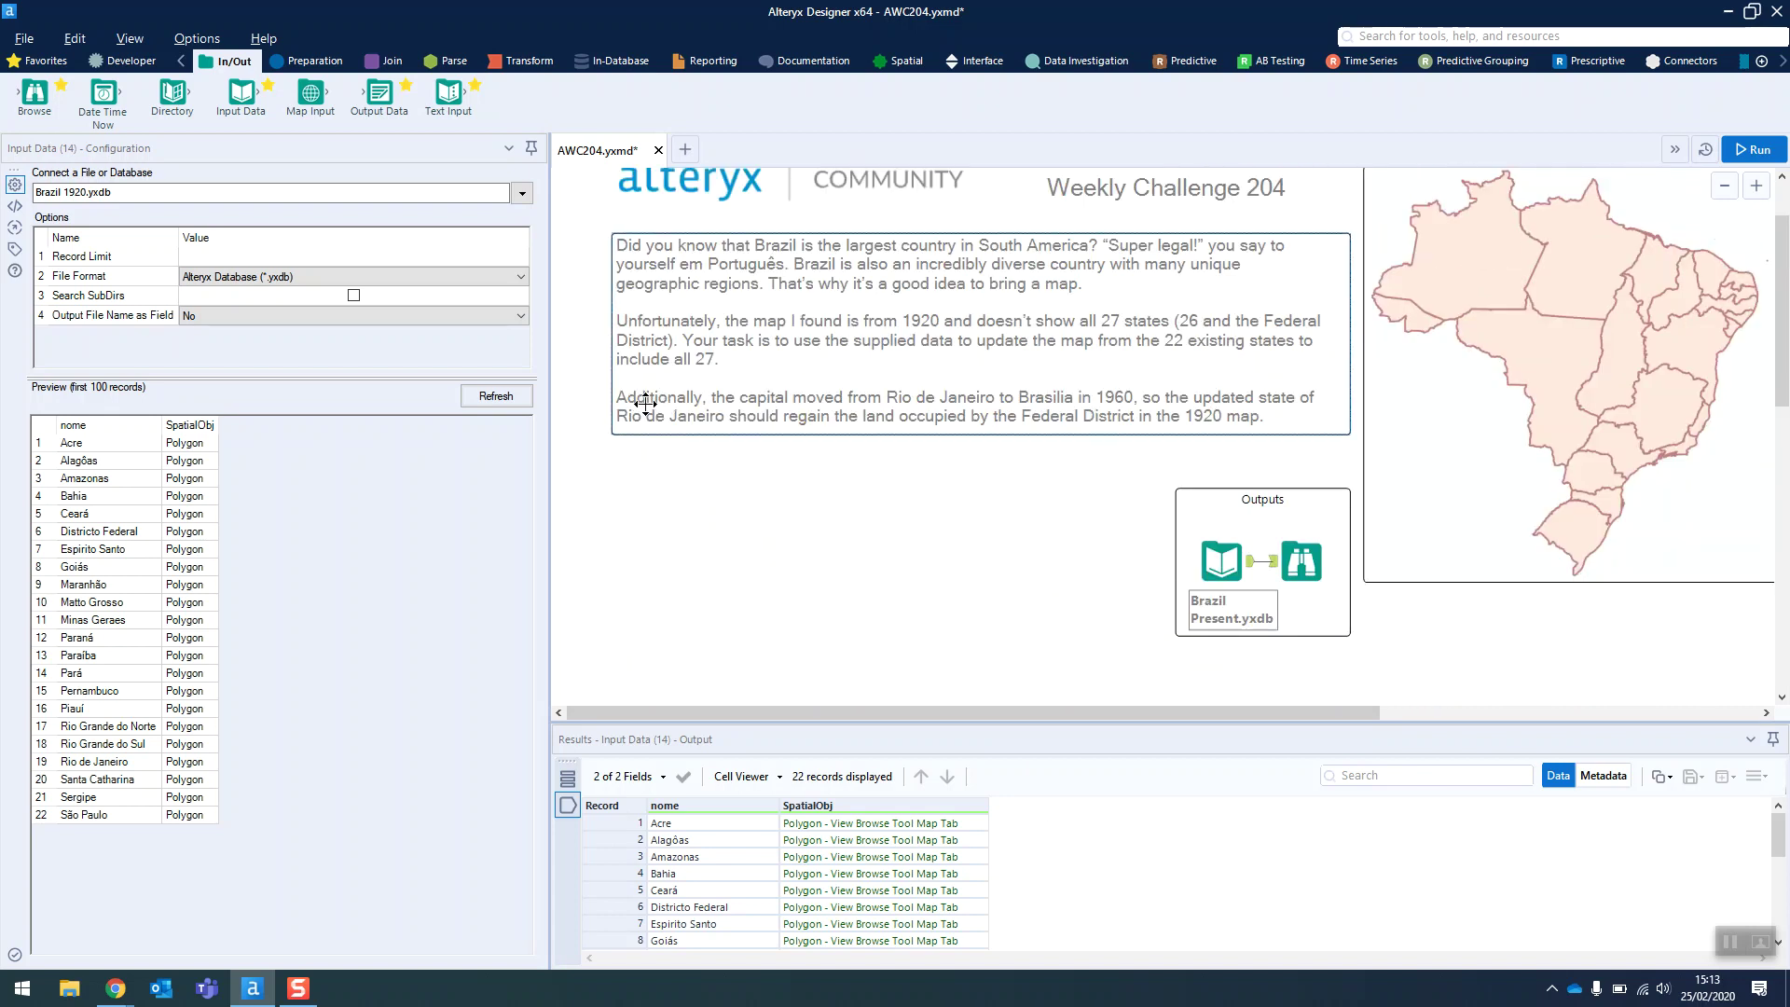
{"action": "left_click", "coordinate": [646, 403]}
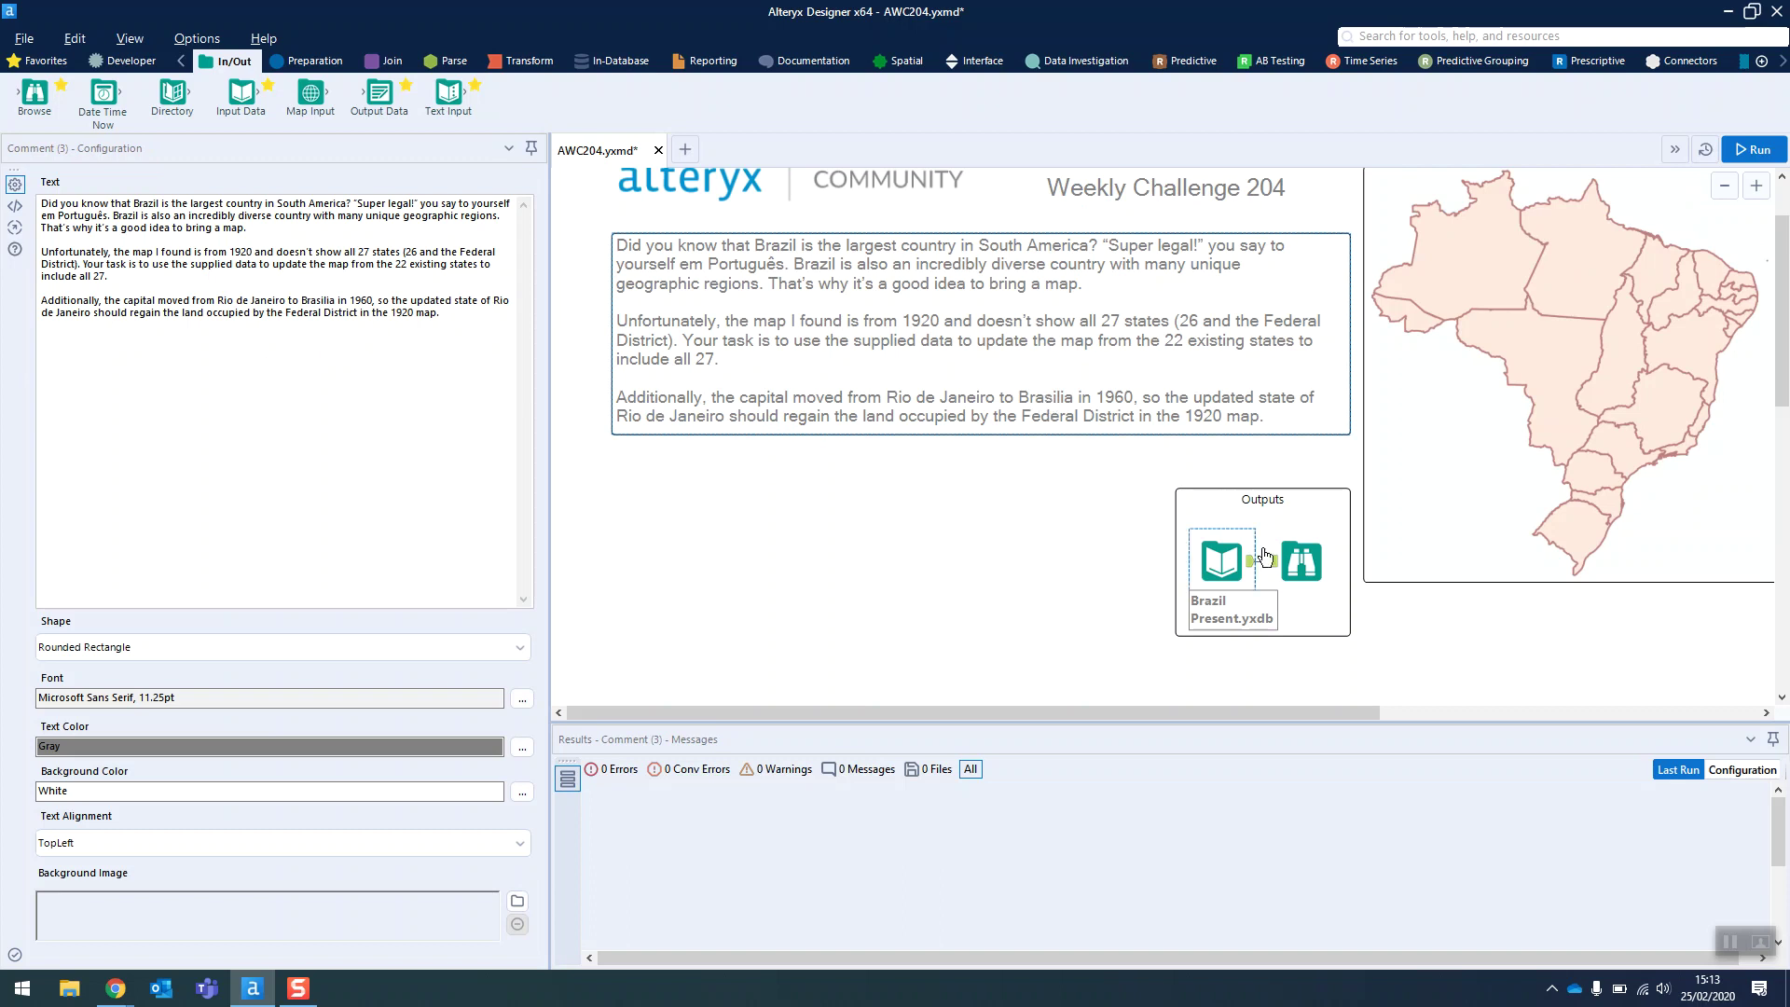
{"action": "left_click", "coordinate": [1305, 561]}
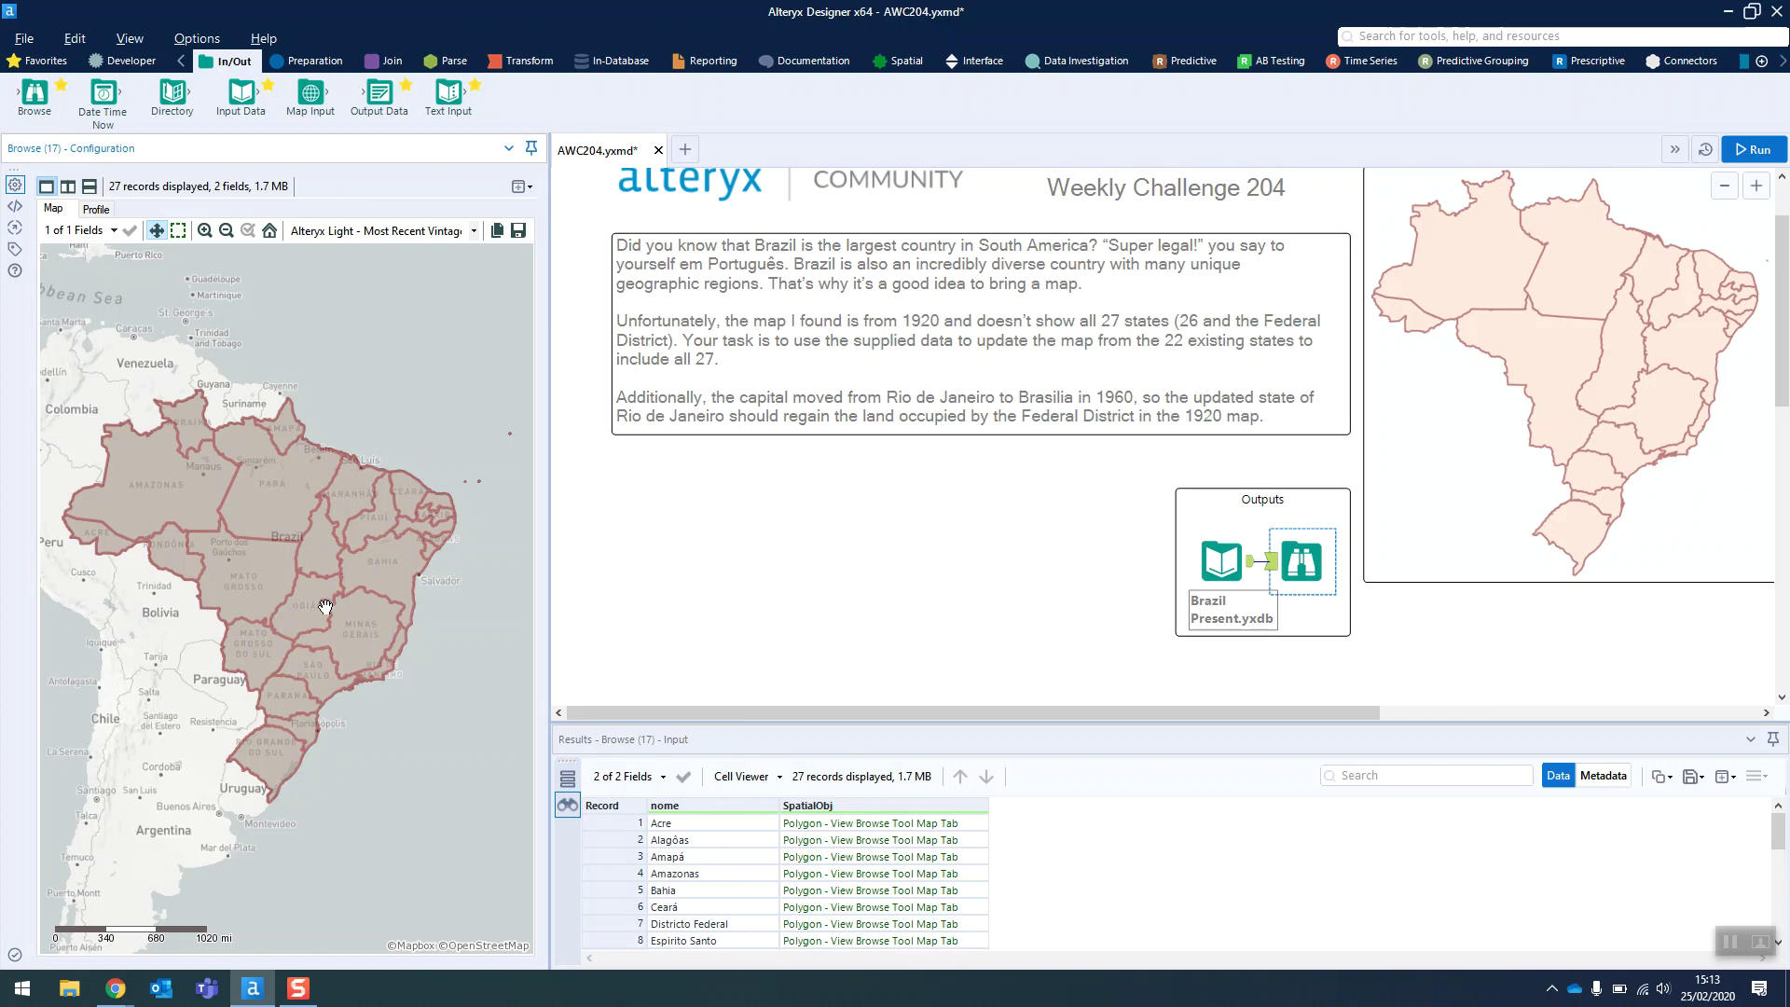
{"action": "scroll", "coordinate": [757, 890], "scroll_direction": "down", "scroll_amount": 2}
{"action": "left_click", "coordinate": [701, 857]}
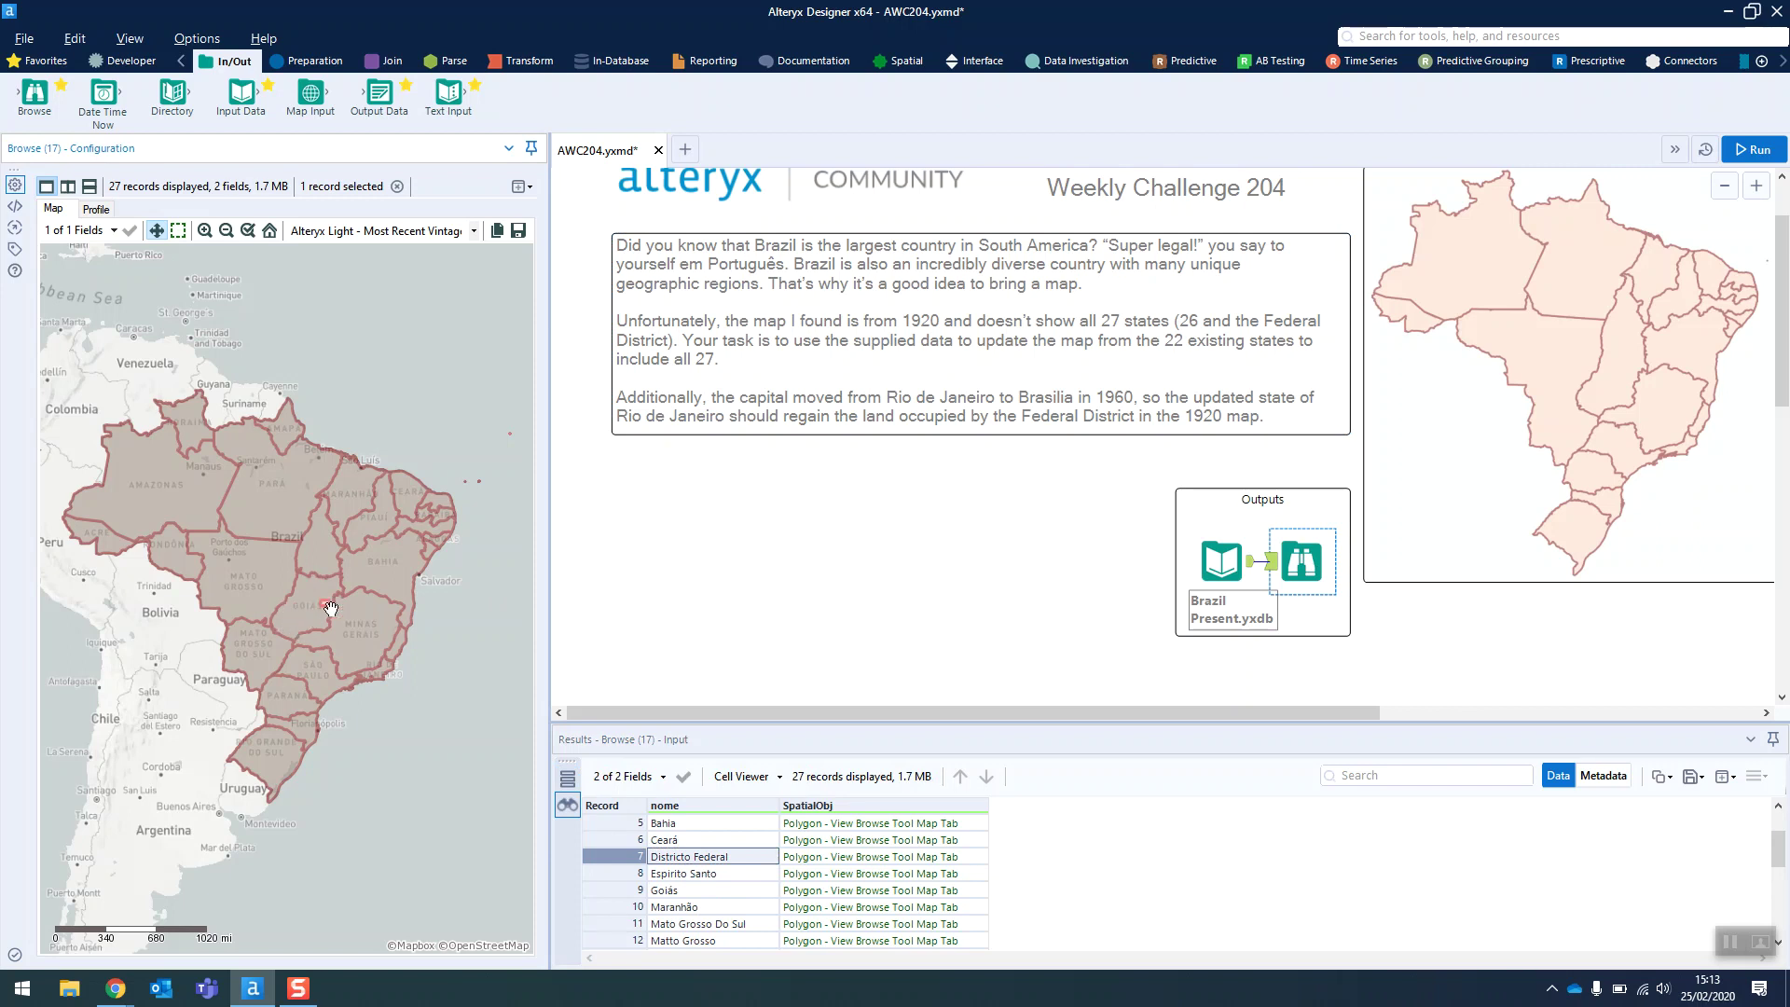
{"action": "scroll", "coordinate": [987, 475], "scroll_direction": "down", "scroll_amount": 1}
{"action": "scroll", "coordinate": [999, 507], "scroll_direction": "down", "scroll_amount": 12}
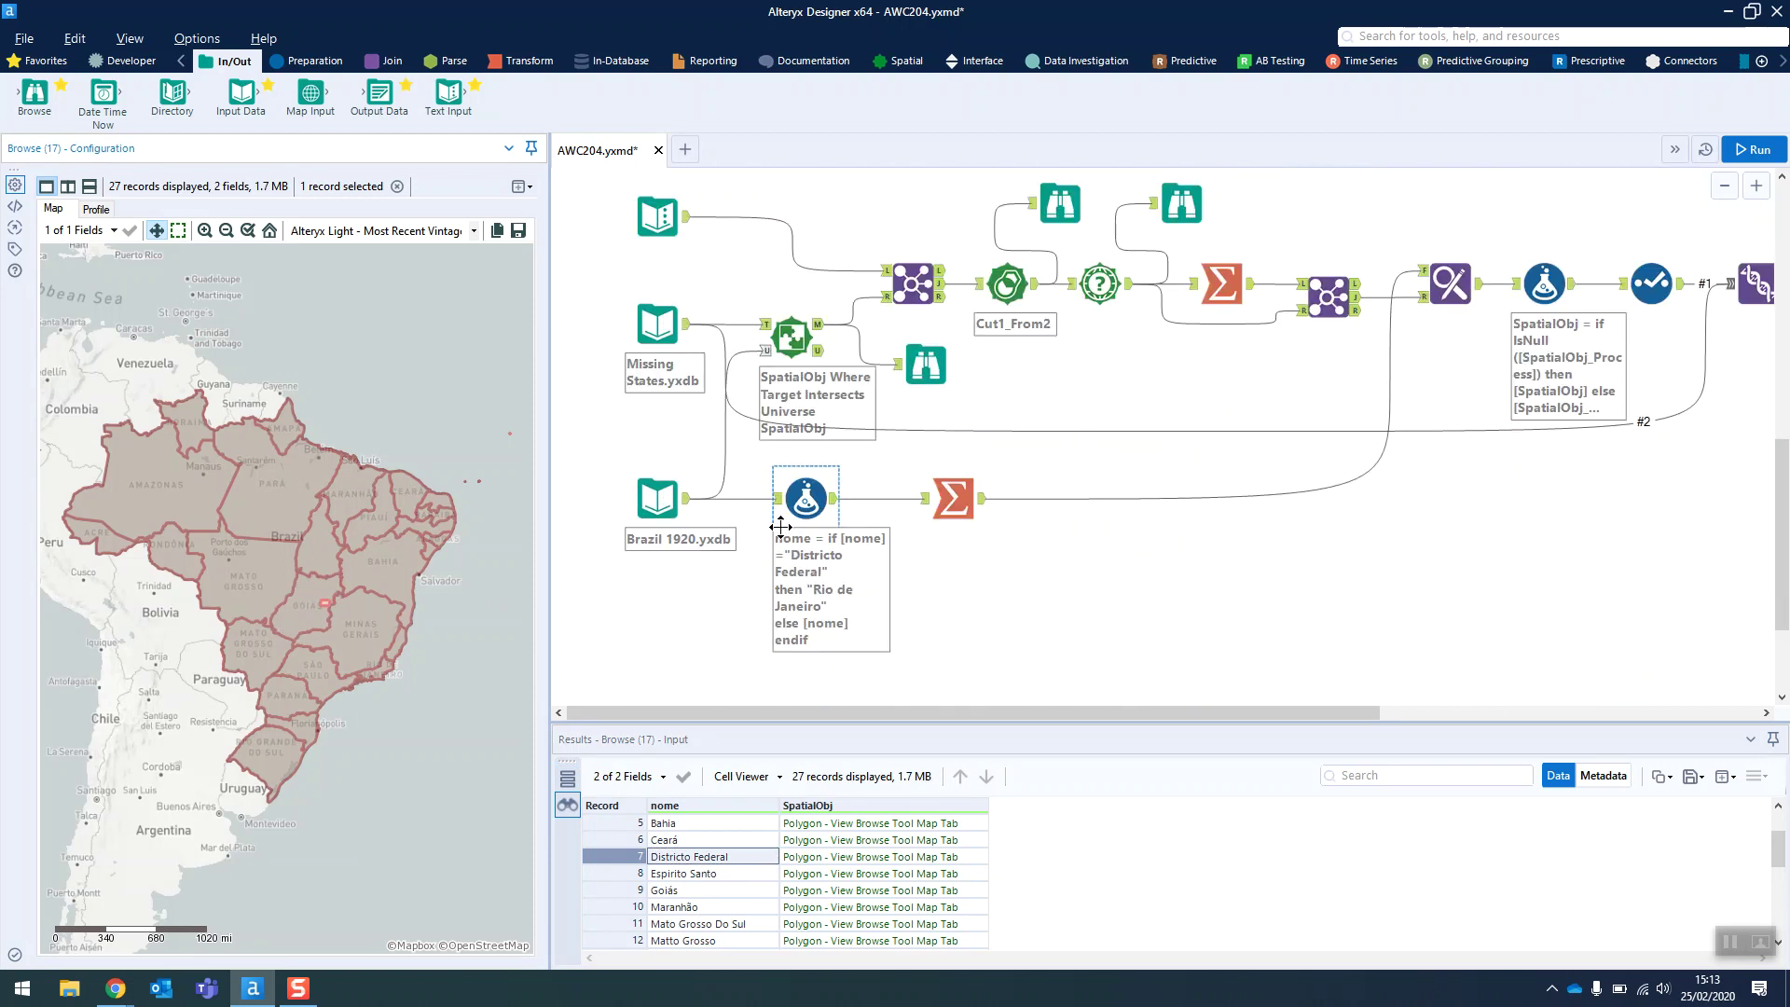
- Add a Browse to Brazil 1920.yxdb, run, and highlight Districto Federal among its 22 states
{"action": "left_click_drag", "start_coordinate": [35, 93], "coordinate": [736, 644]}
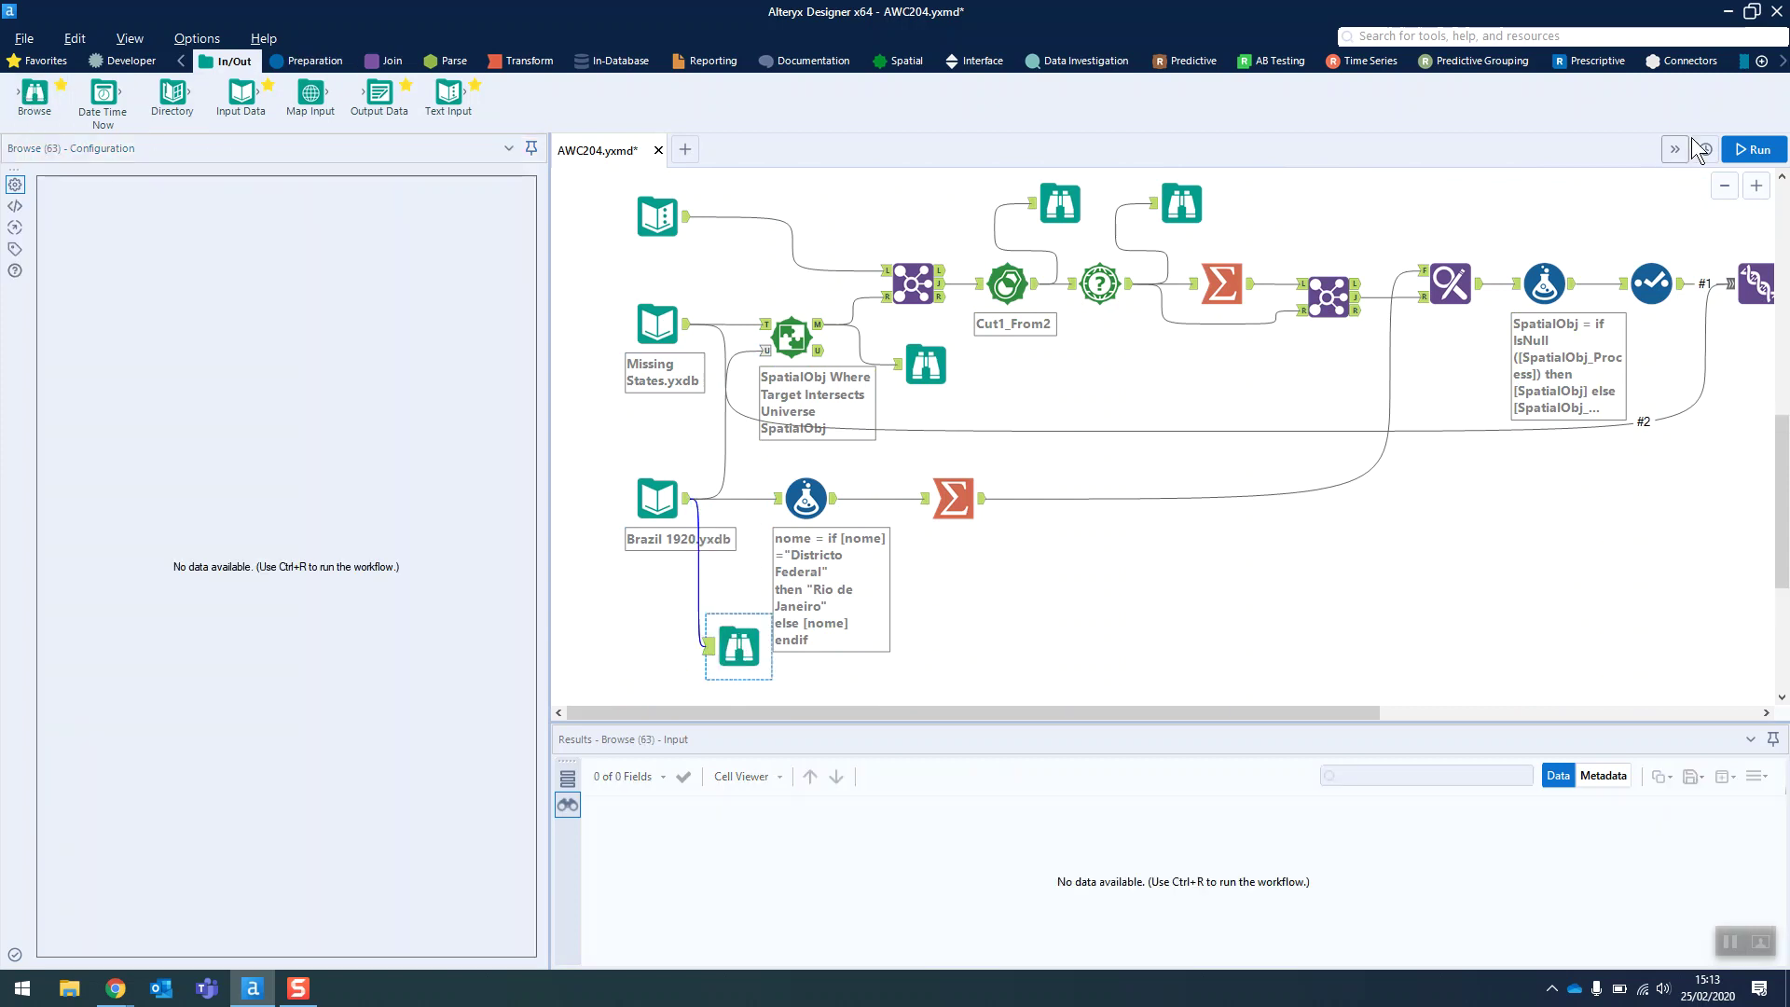
{"action": "left_click", "coordinate": [1752, 149]}
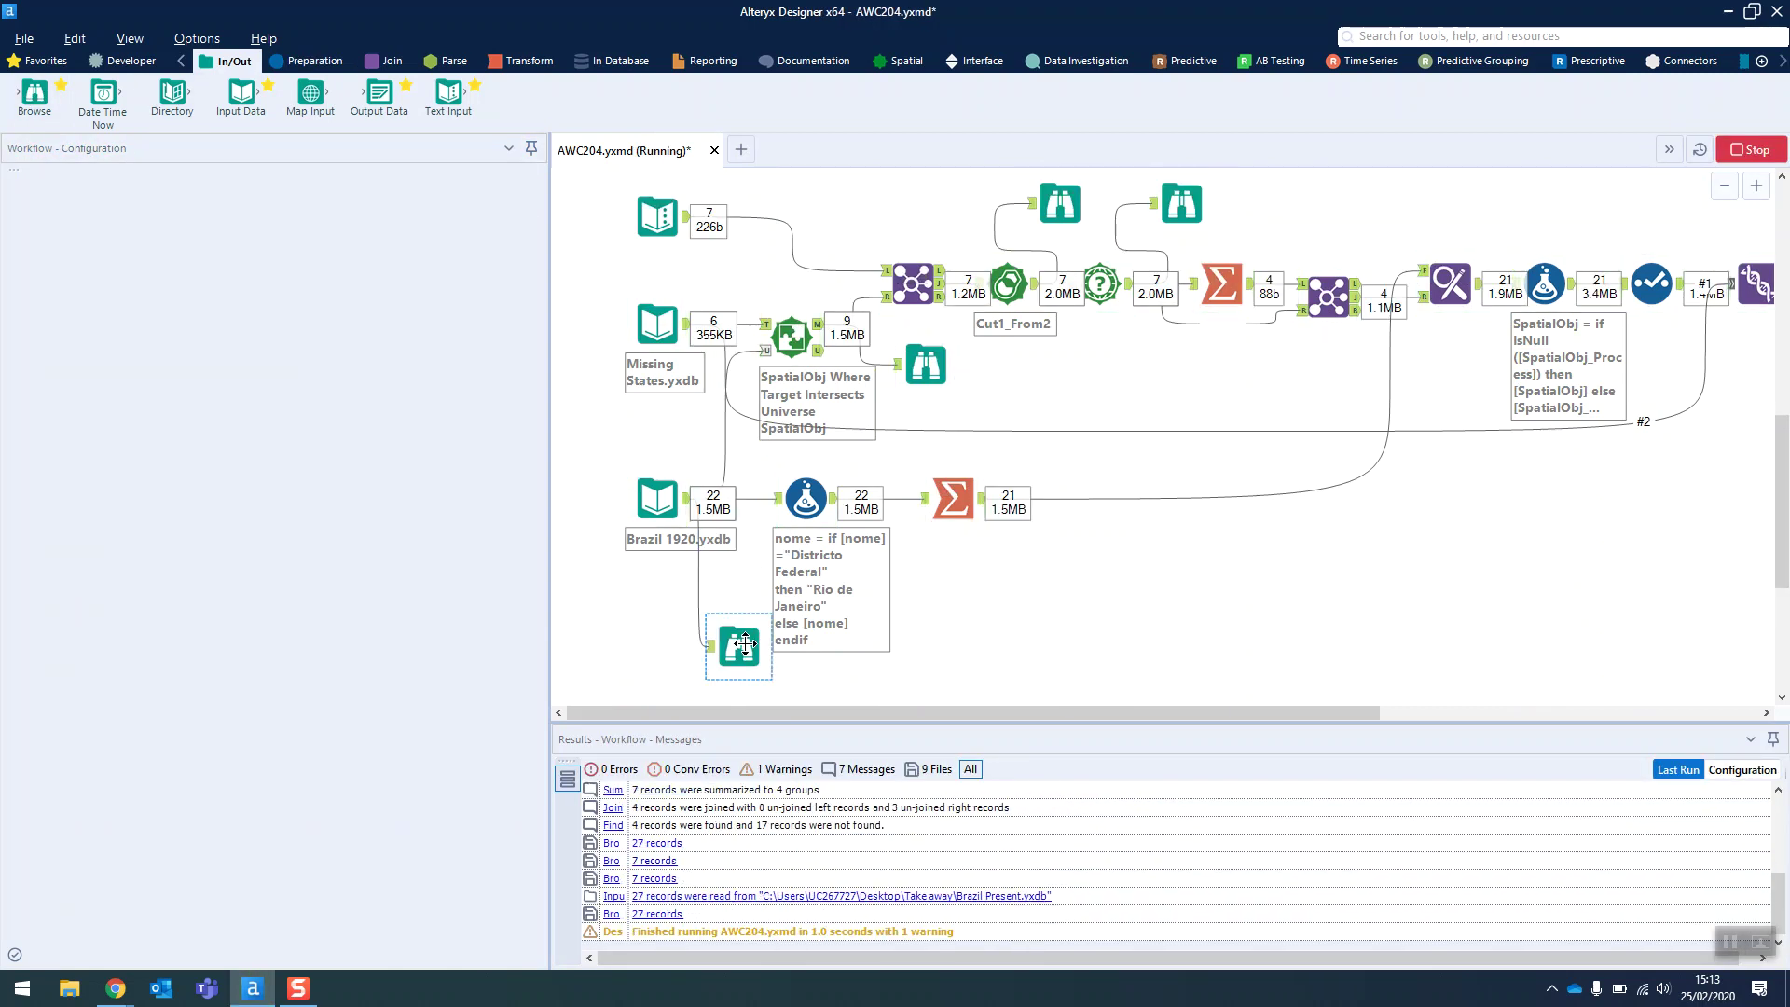
{"action": "left_click", "coordinate": [738, 646]}
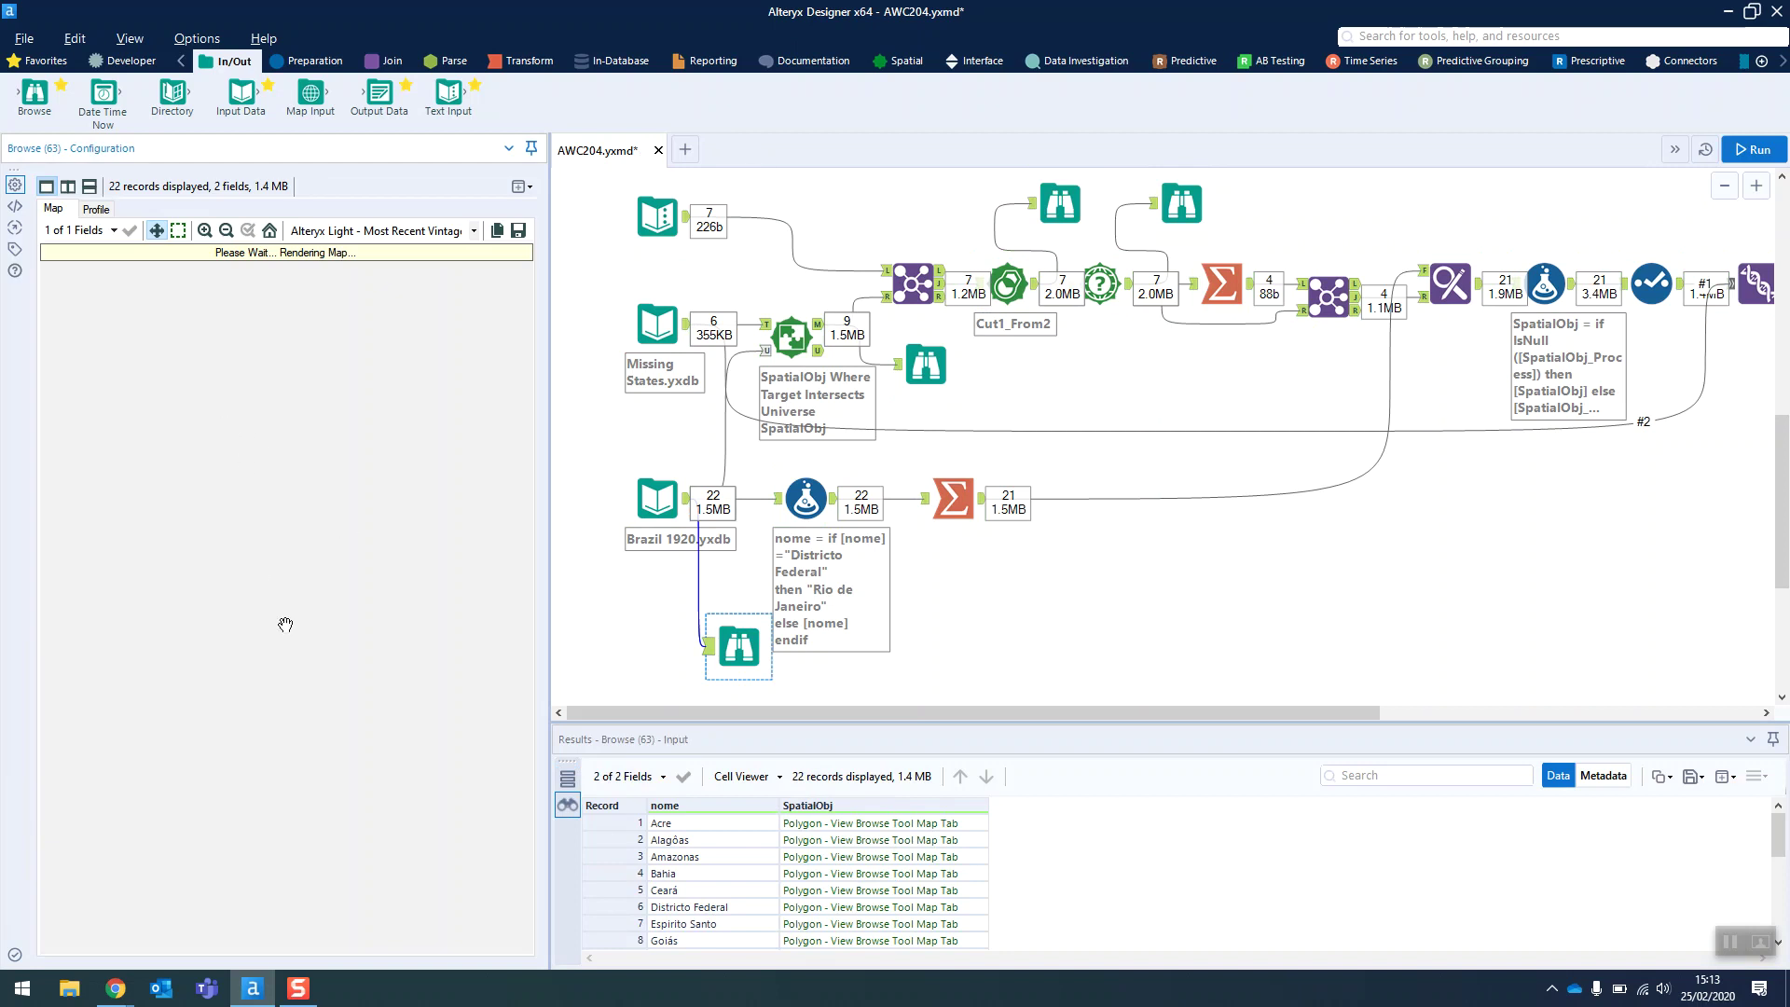
{"action": "scroll", "coordinate": [726, 899], "scroll_direction": "down", "scroll_amount": 2}
{"action": "left_click", "coordinate": [703, 840]}
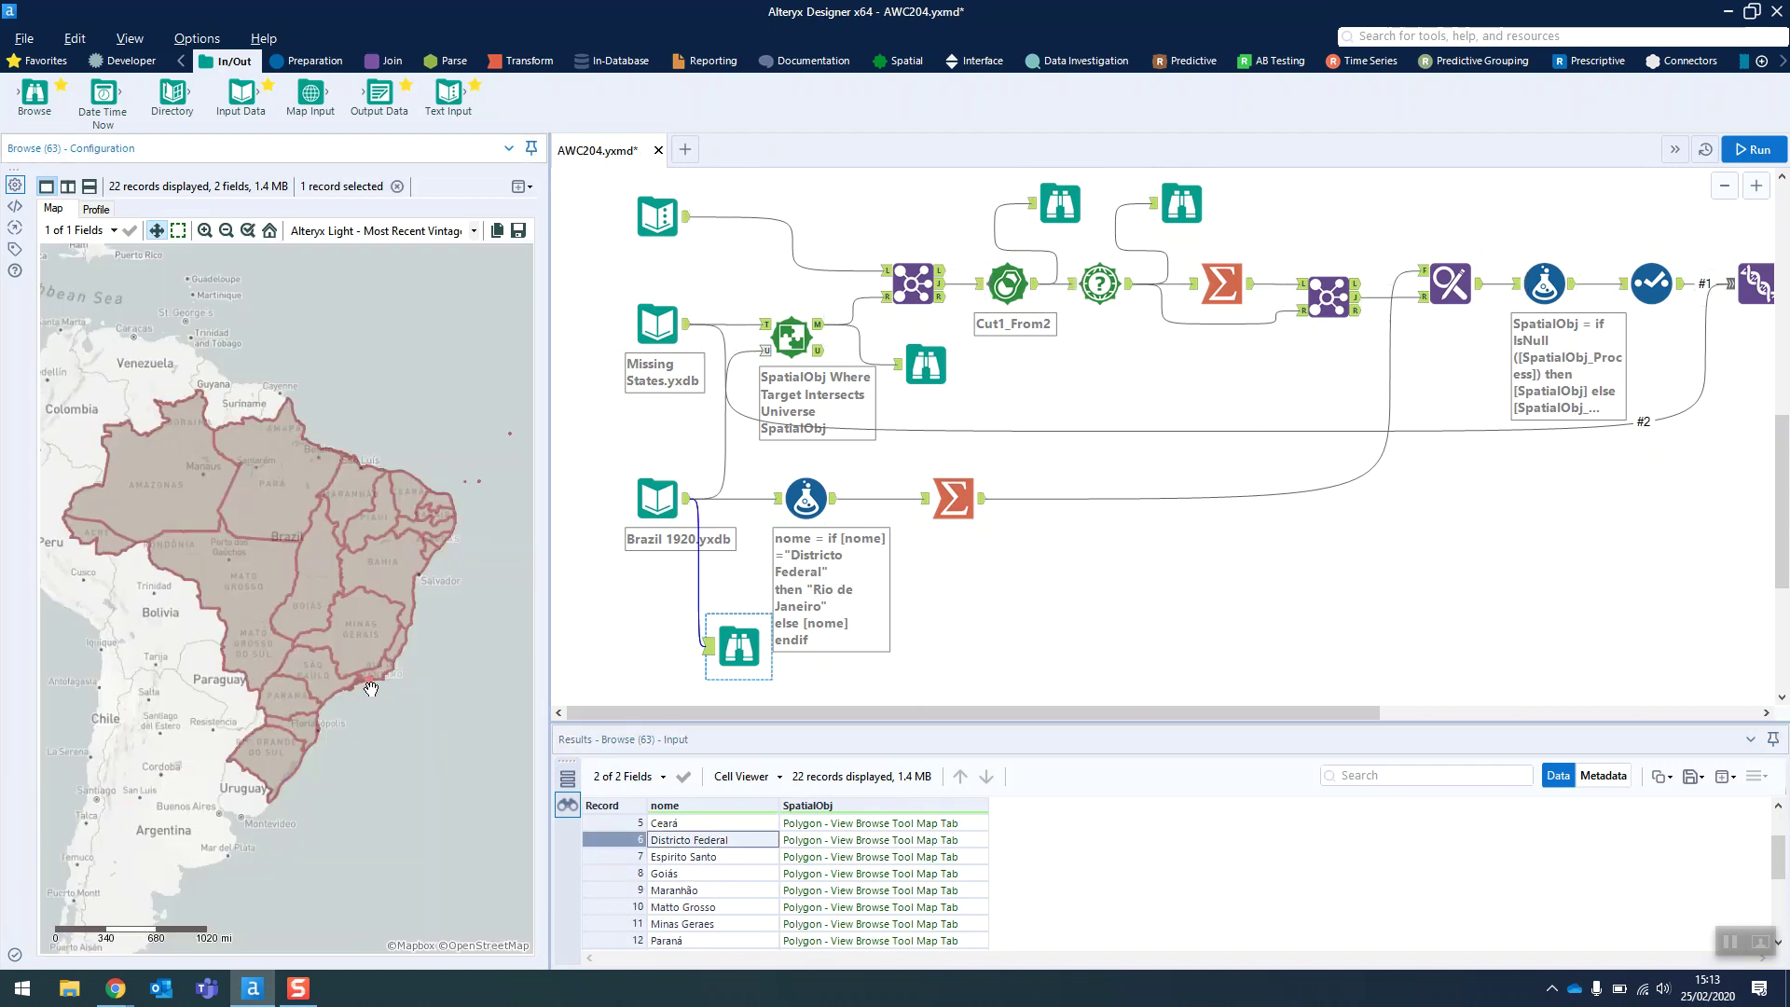
{"action": "left_click", "coordinate": [808, 488]}
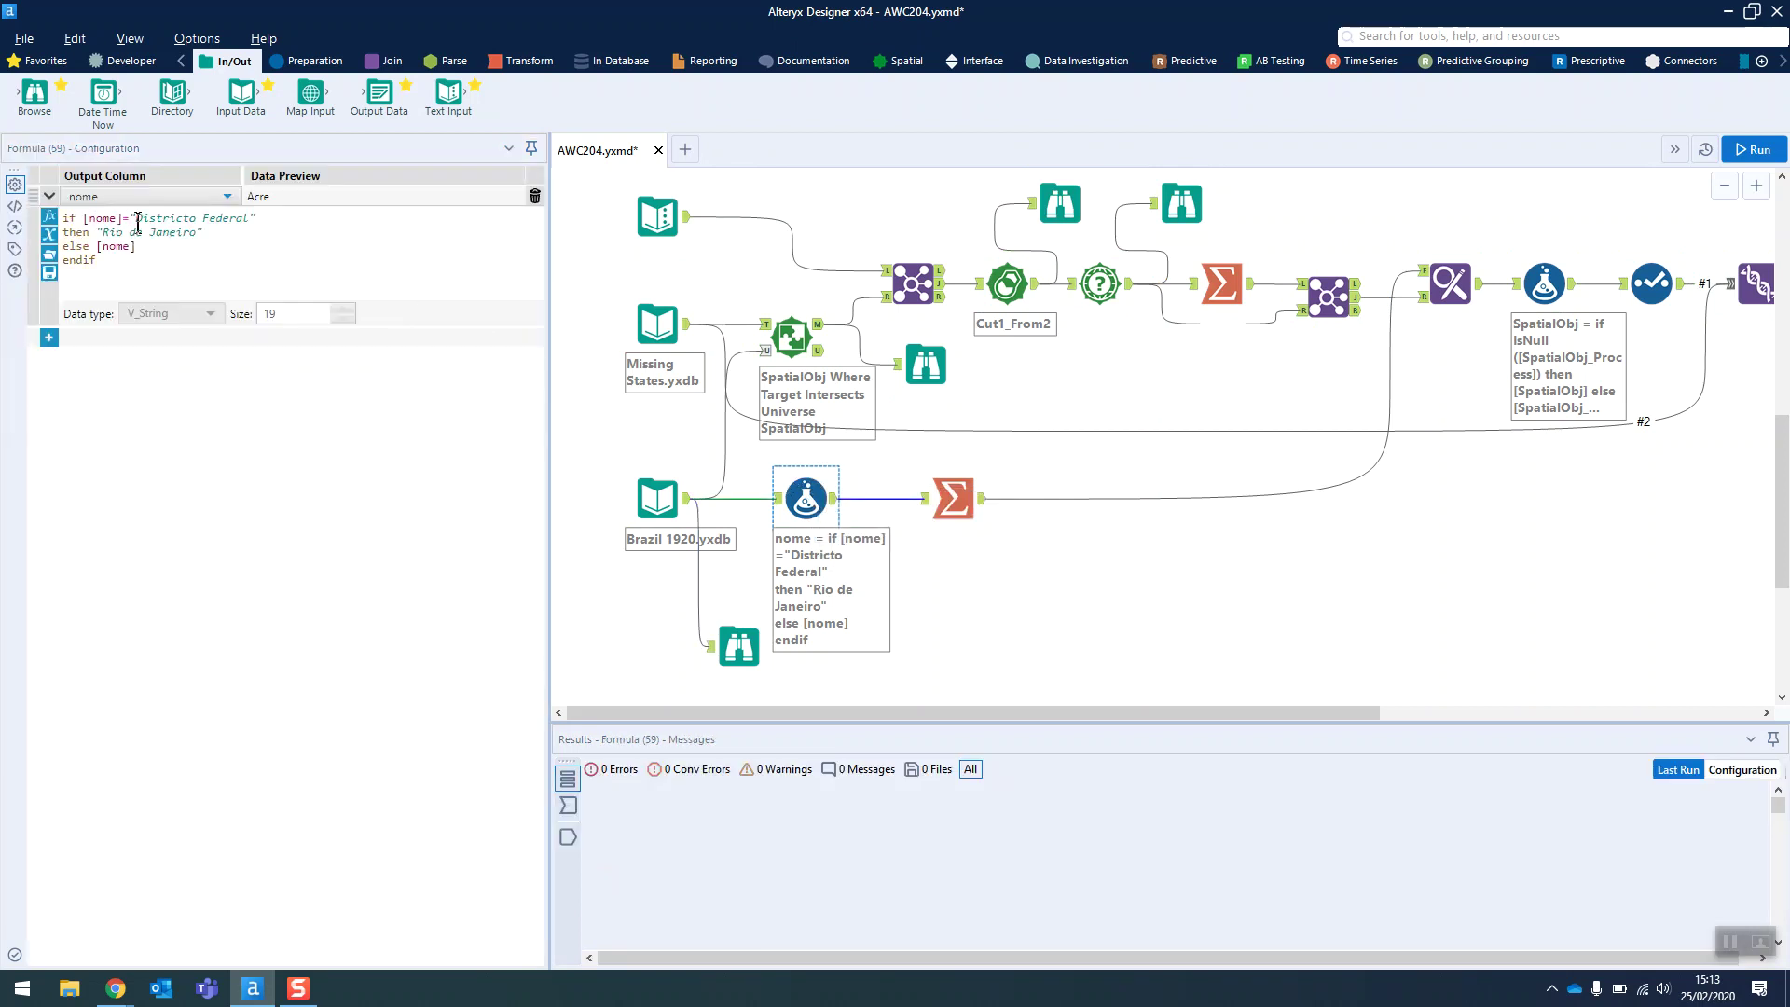
- Review the formula renaming Districto Federal to Rio de Janeiro, then show the Summarize grouping by nome
{"action": "left_click_drag", "start_coordinate": [133, 217], "coordinate": [264, 218]}
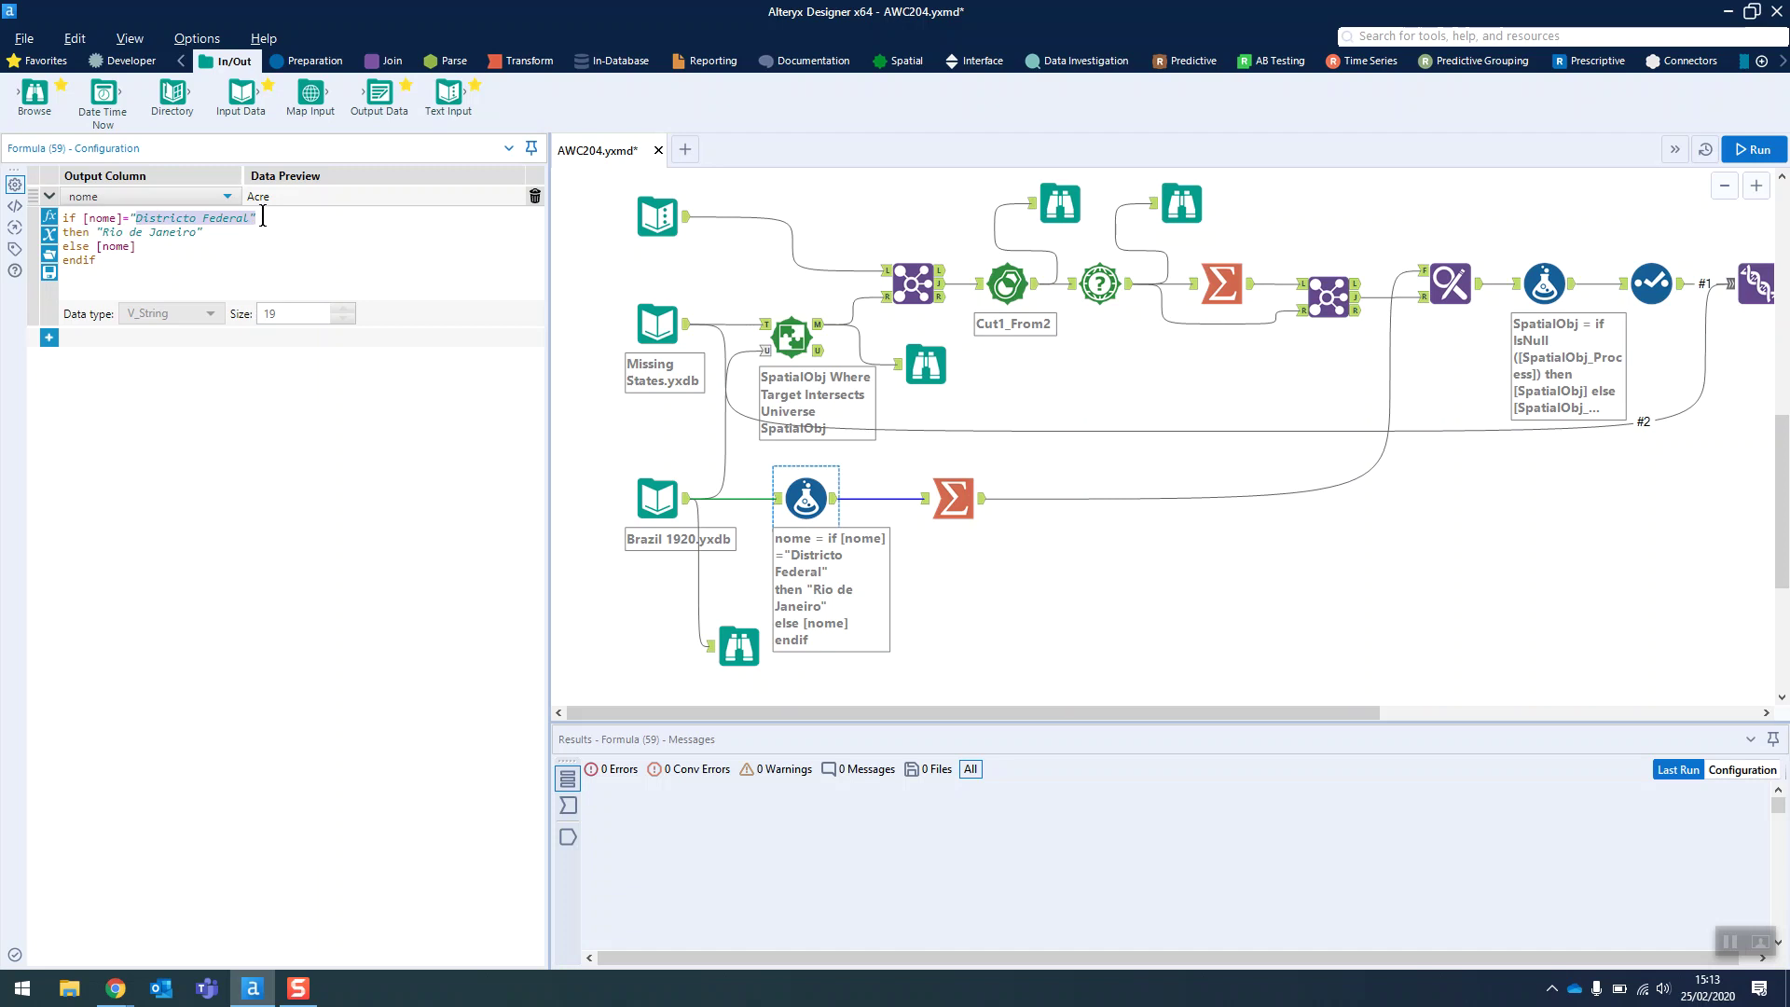
{"action": "left_click", "coordinate": [236, 236]}
{"action": "left_click_drag", "start_coordinate": [236, 236], "coordinate": [94, 233]}
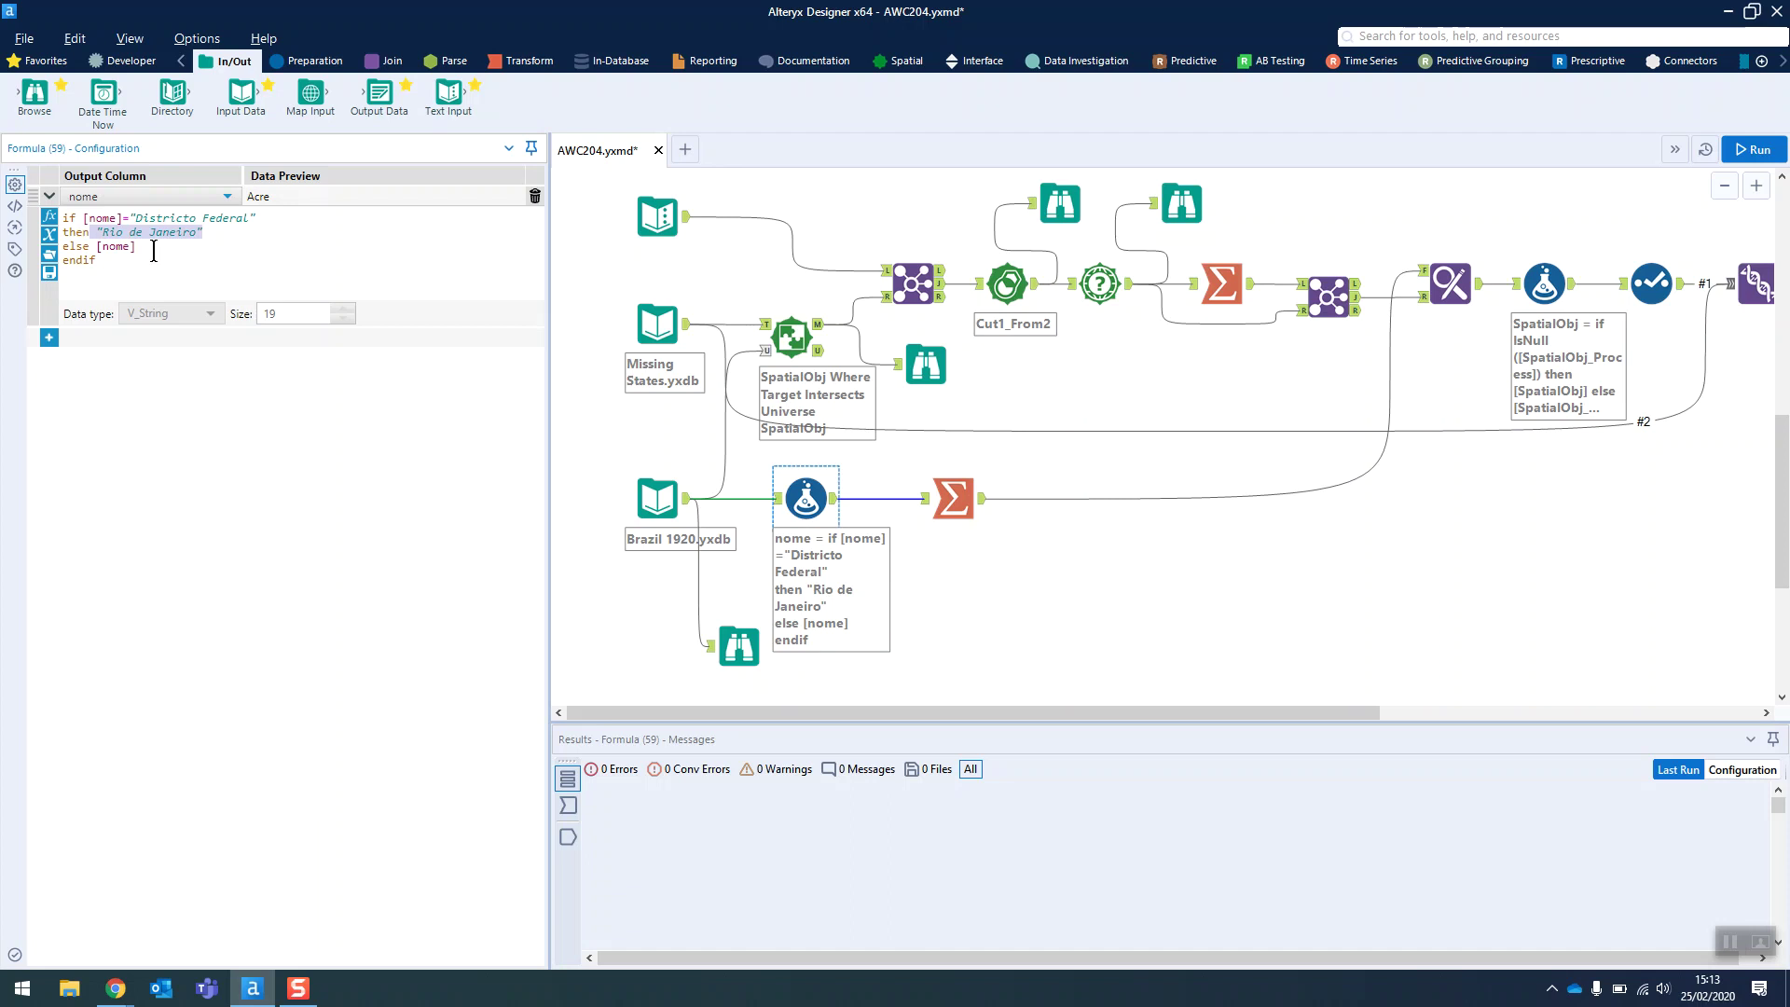
{"action": "left_click", "coordinate": [952, 498]}
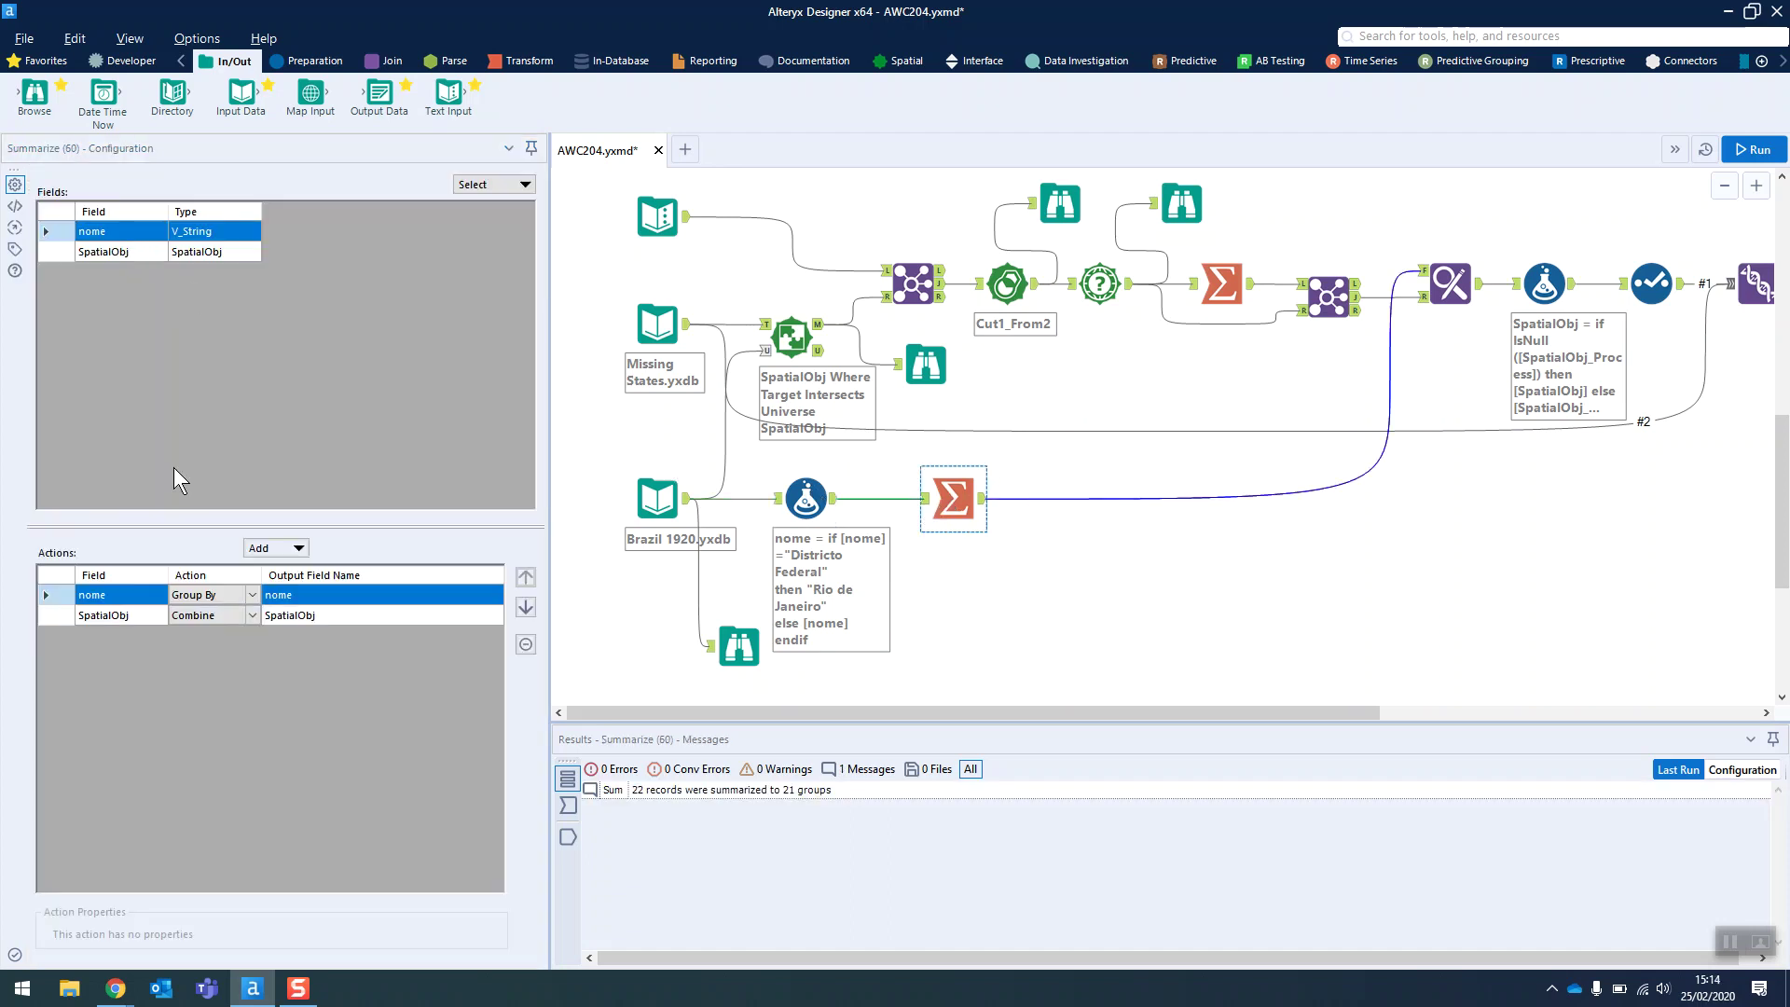
- On the 1920 map, zoom to Rio and select the Rio de Janeiro and Districto Federal polygons
{"action": "left_click", "coordinate": [738, 645]}
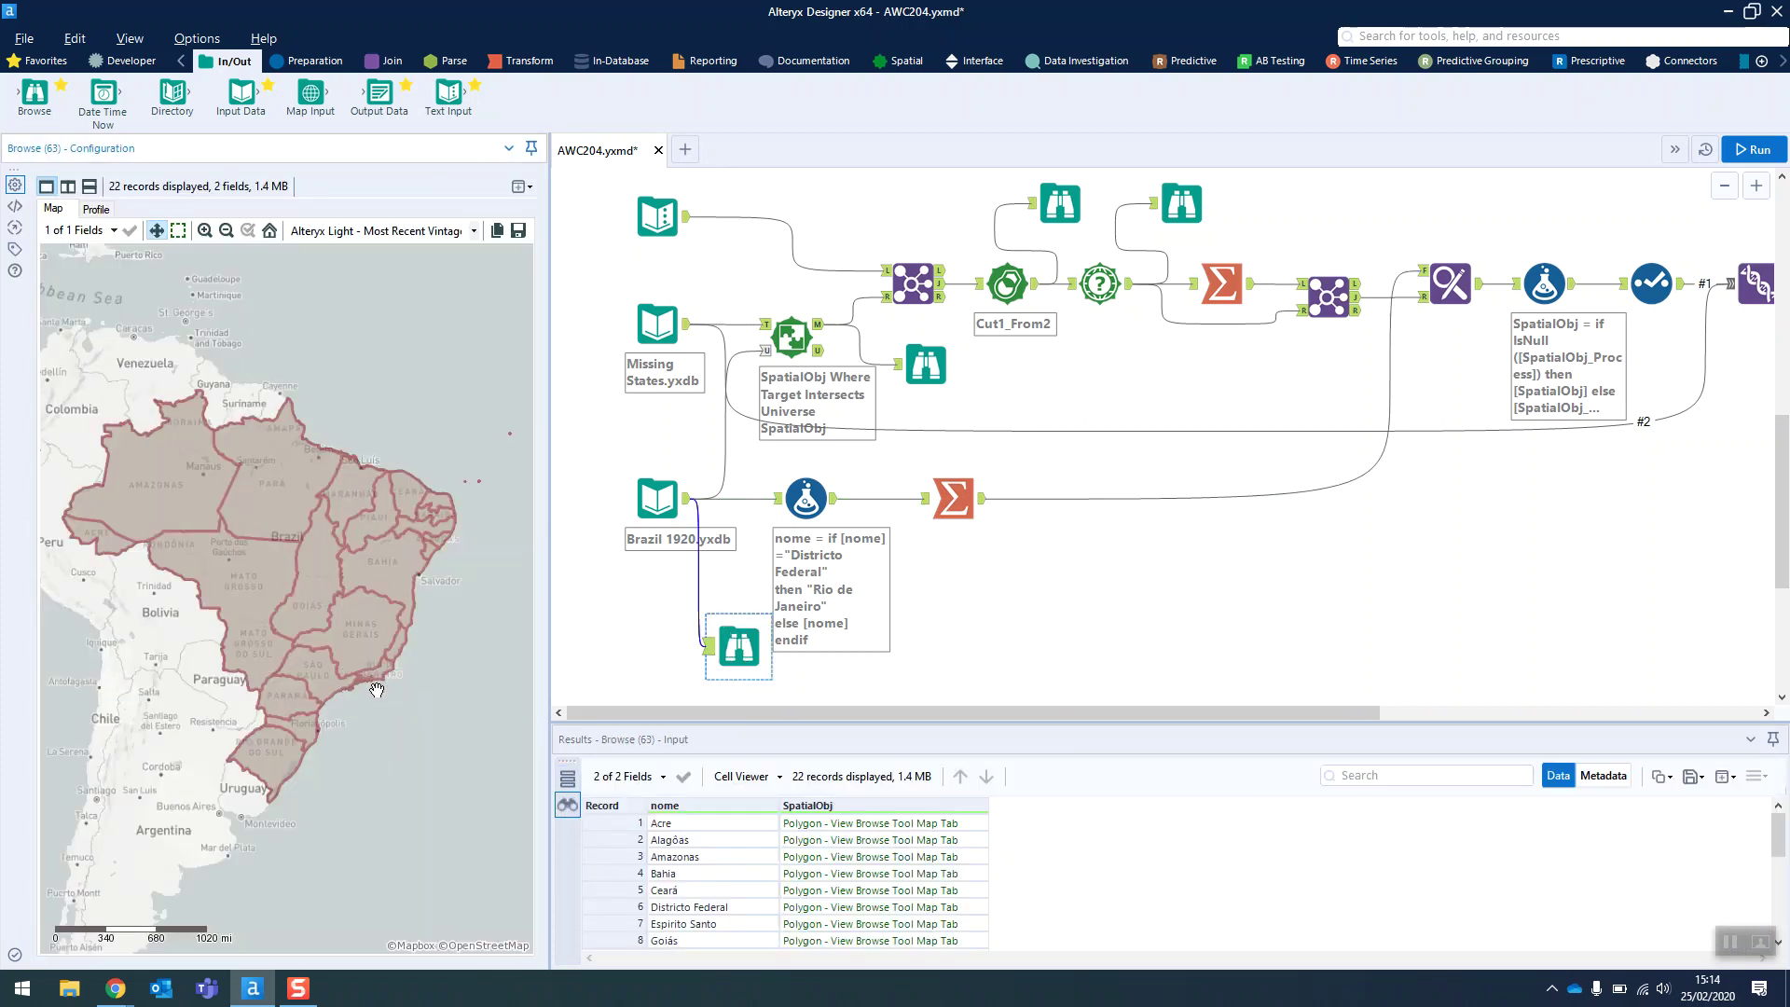
{"action": "scroll", "coordinate": [376, 690], "scroll_direction": "up", "scroll_amount": 5}
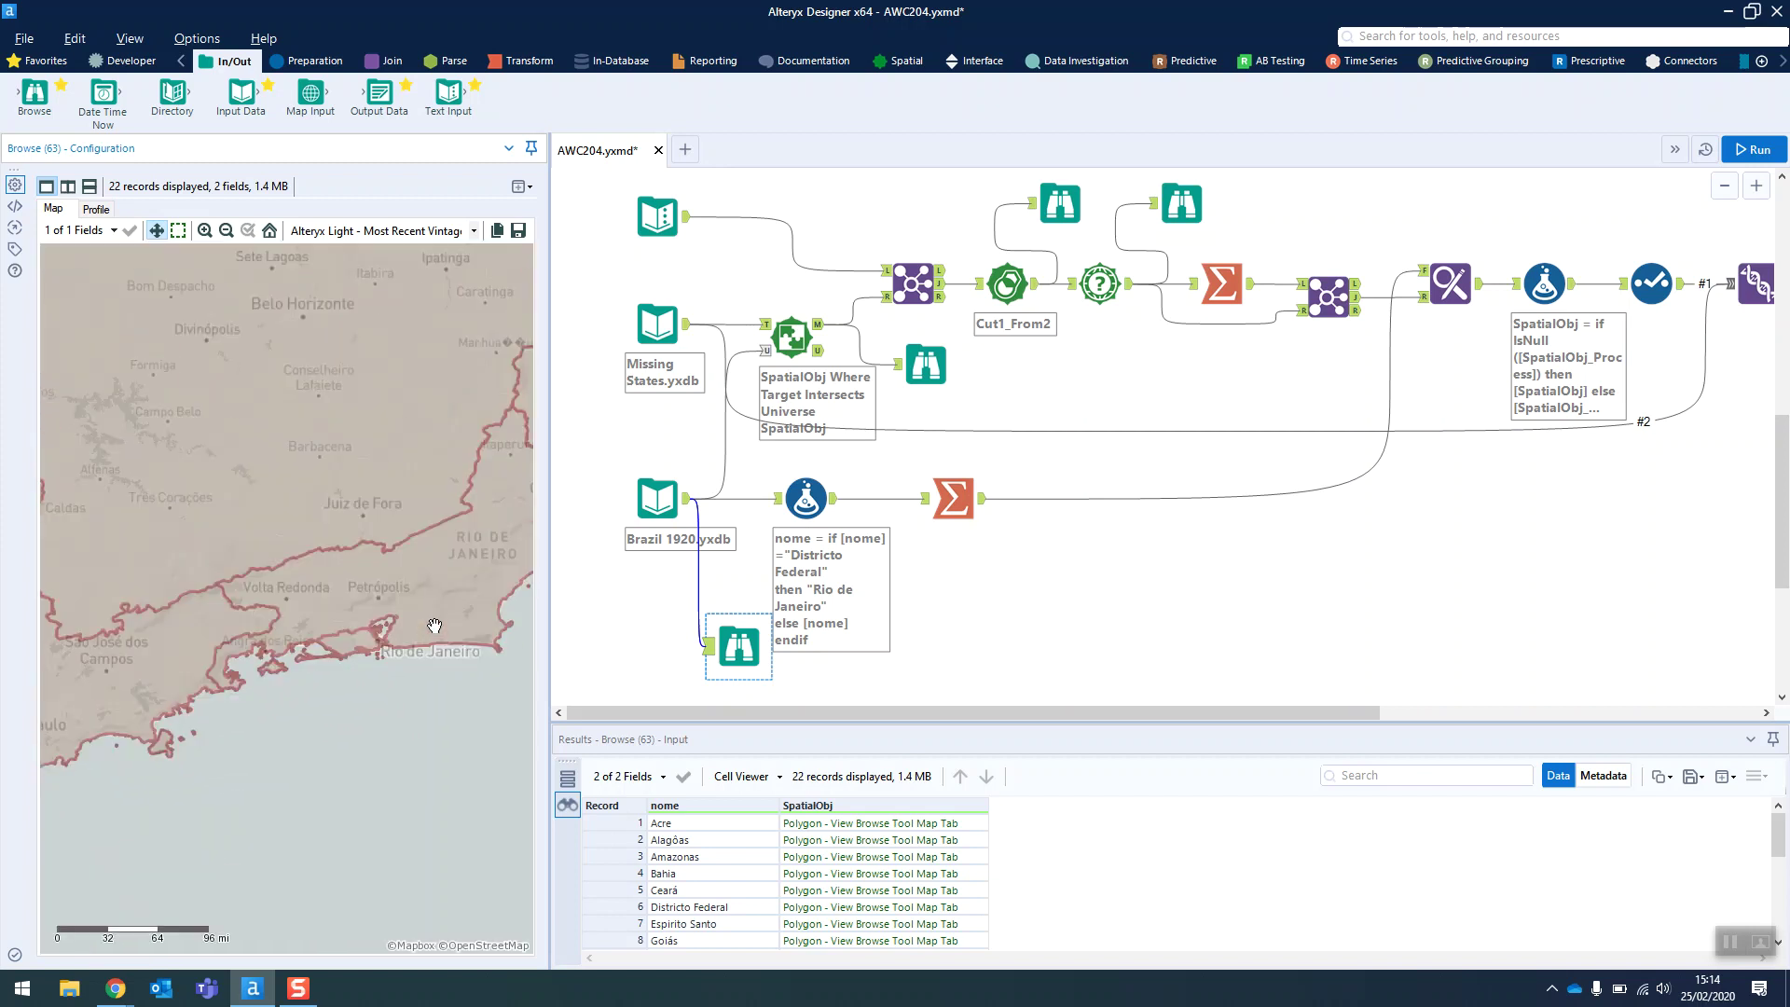
{"action": "left_click_drag", "start_coordinate": [434, 626], "coordinate": [351, 606]}
{"action": "left_click", "coordinate": [356, 603]}
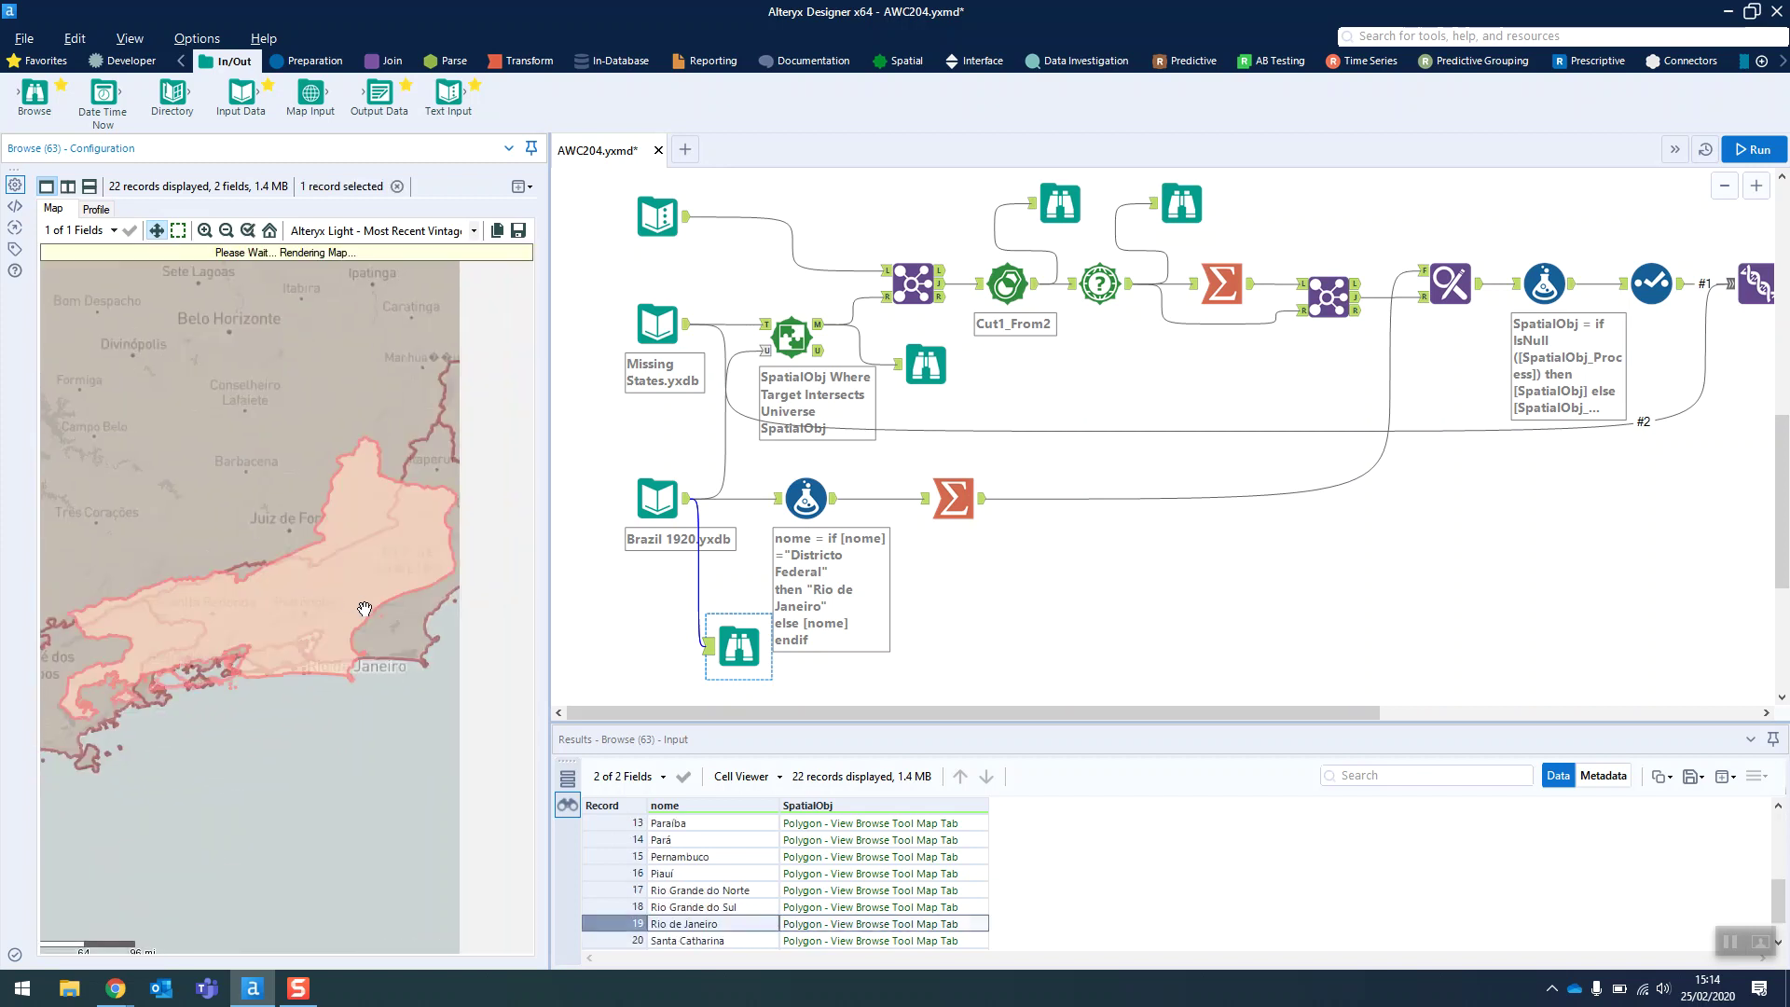
{"action": "left_click", "coordinate": [284, 659]}
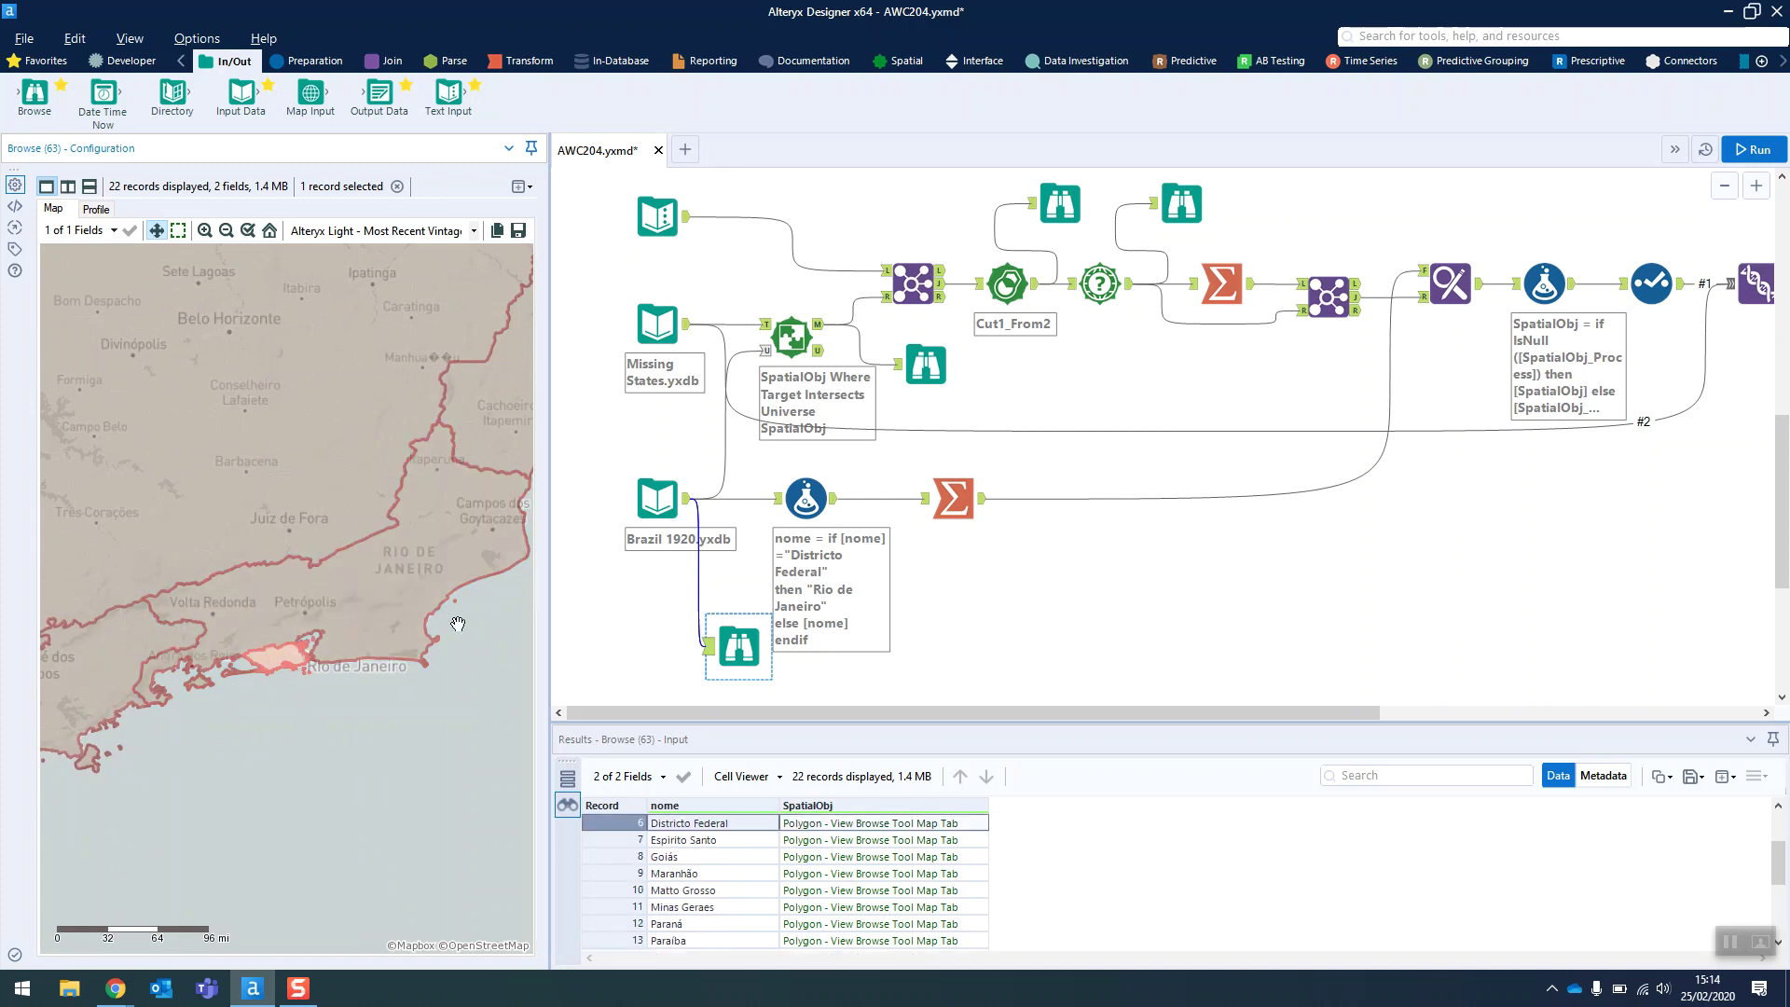
- Show the Formula output where record 6 now reads Rio de Janeiro
{"action": "left_click", "coordinate": [799, 496]}
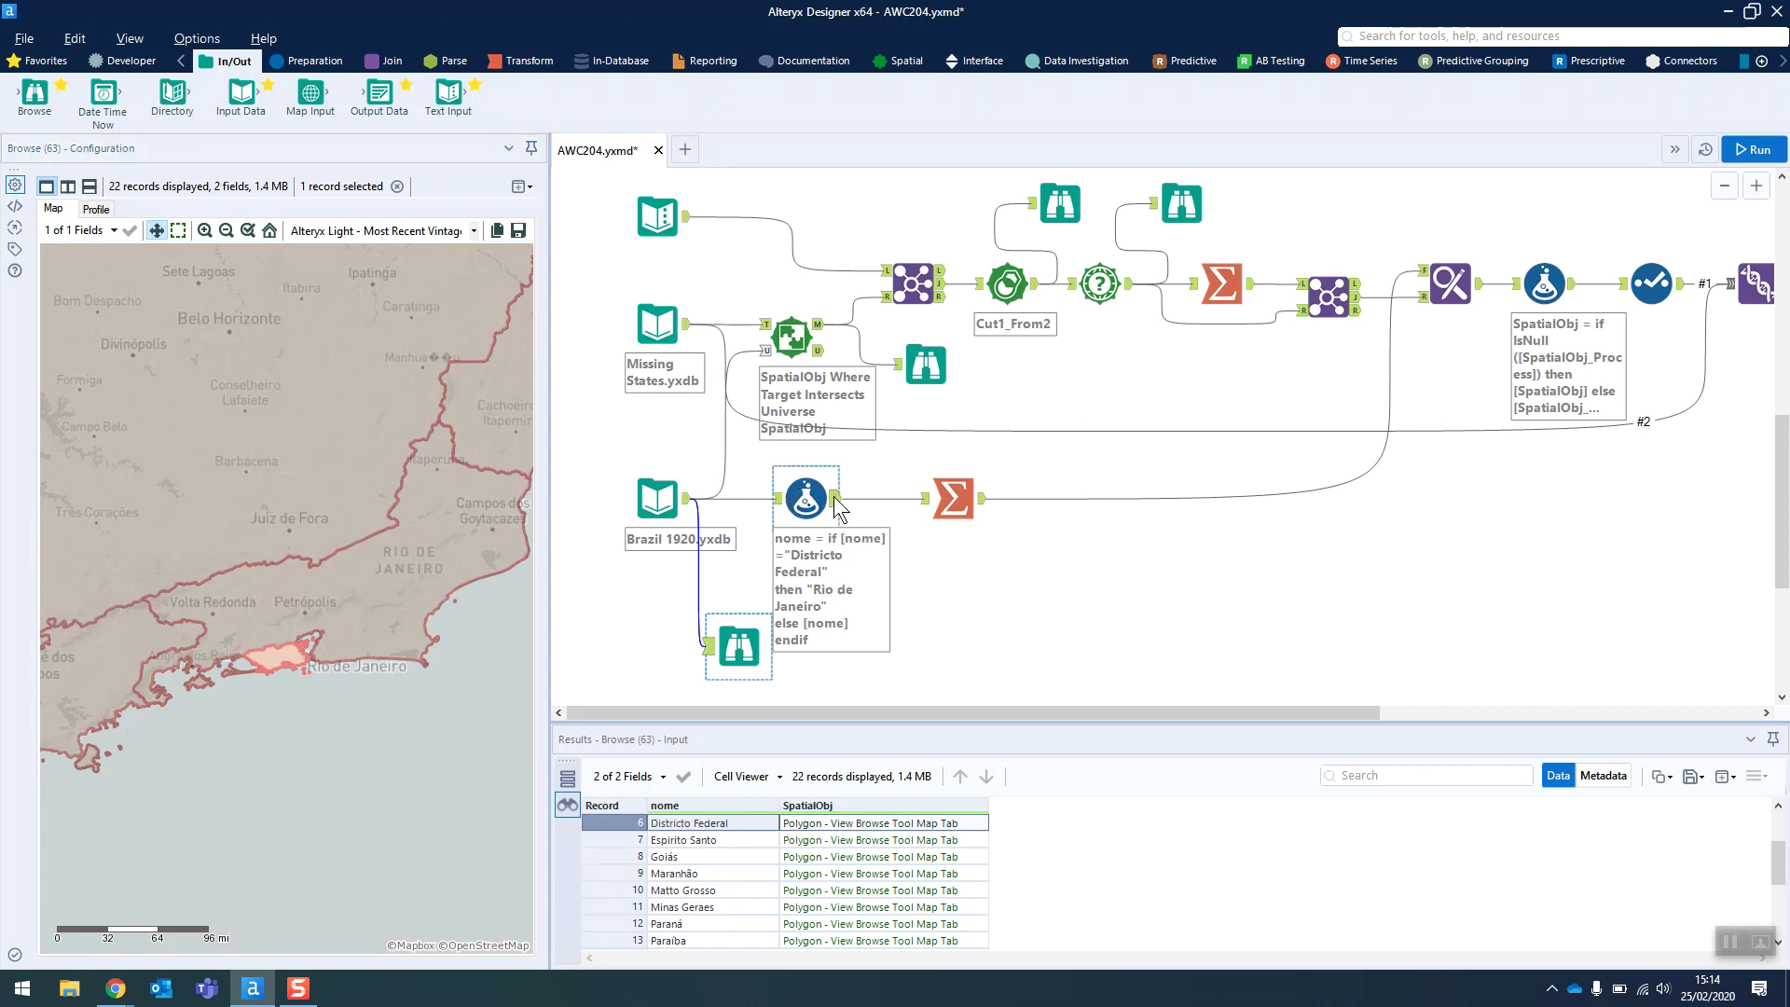
{"action": "left_click", "coordinate": [699, 823]}
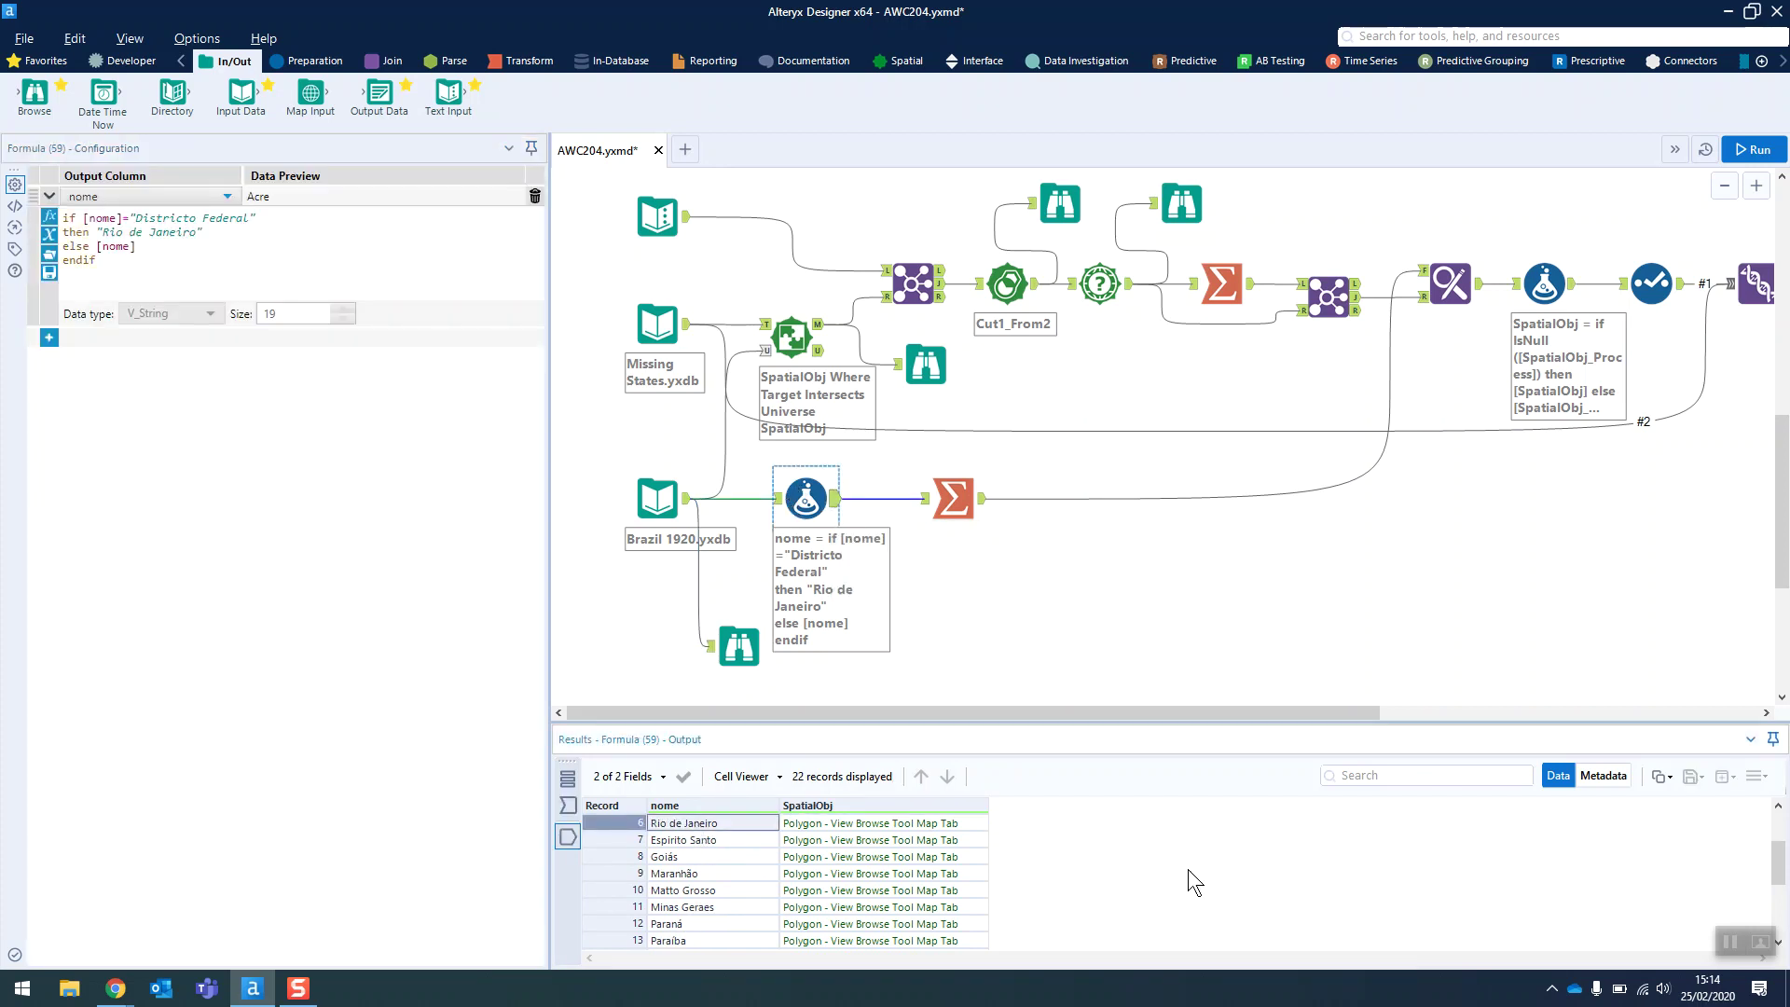
{"action": "left_click_drag", "start_coordinate": [1026, 714], "coordinate": [1137, 714]}
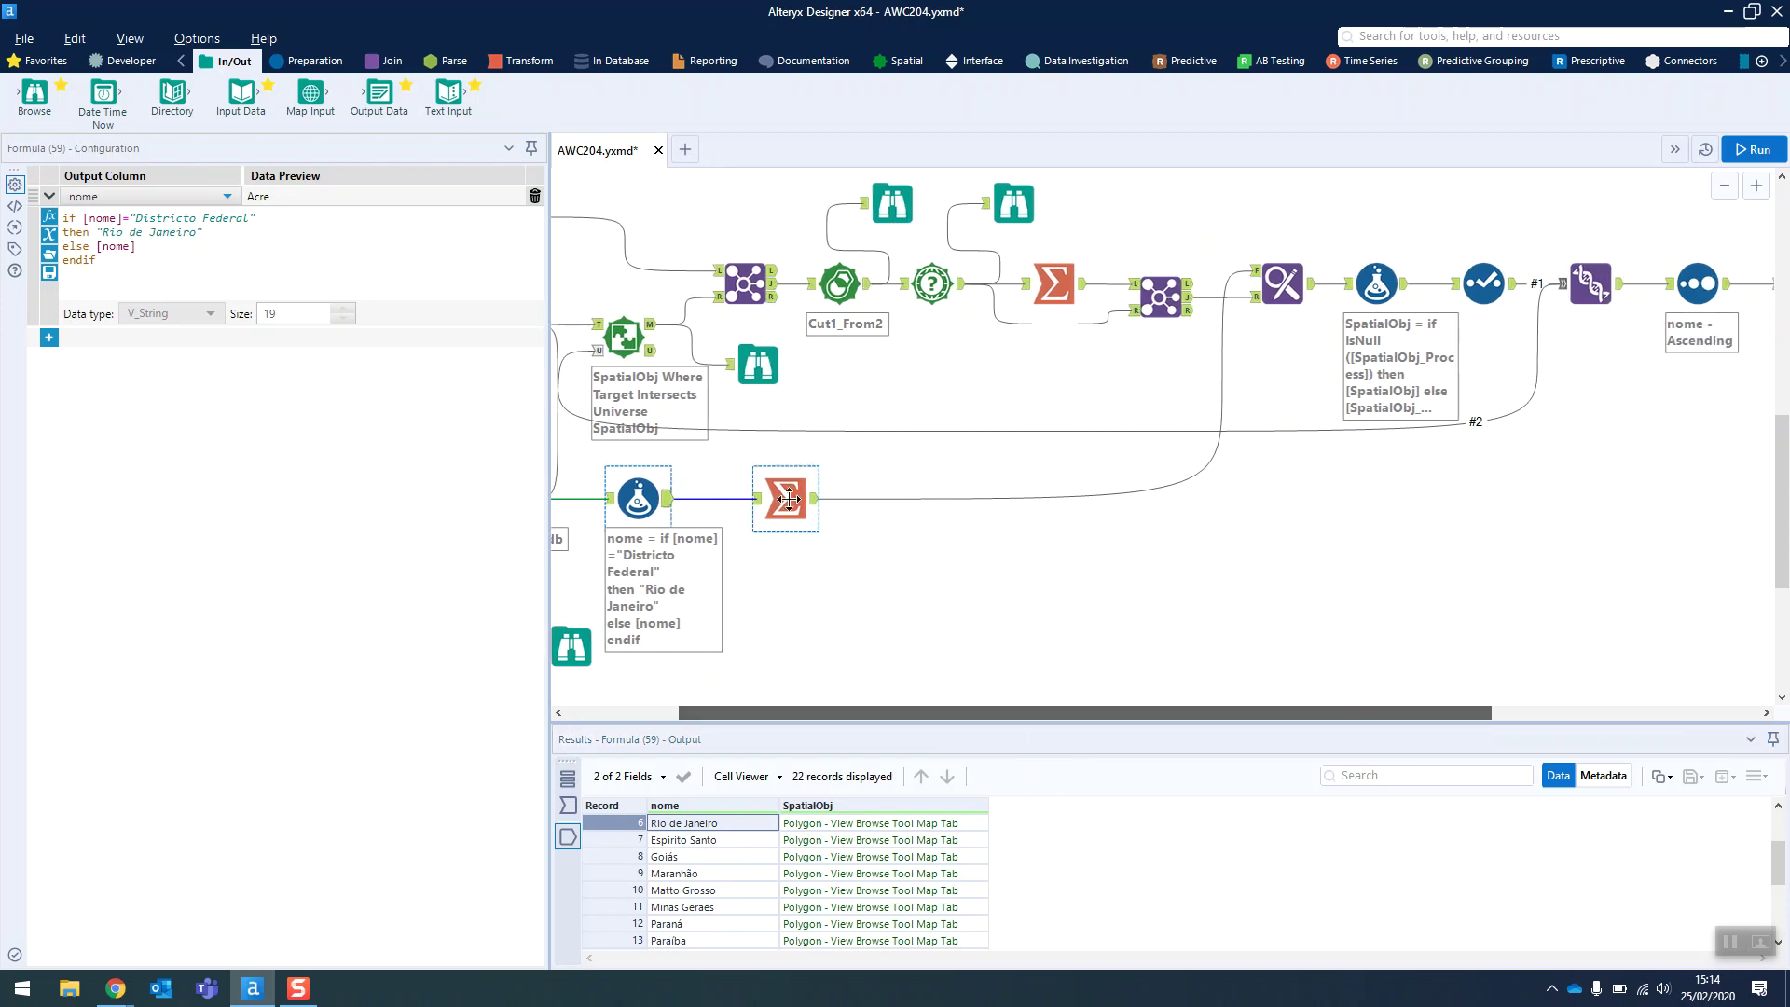
- Inspect Goiás in the Find Replace and null-fill Formula outputs, then view the Union's 27 records
{"action": "left_click", "coordinate": [1281, 284]}
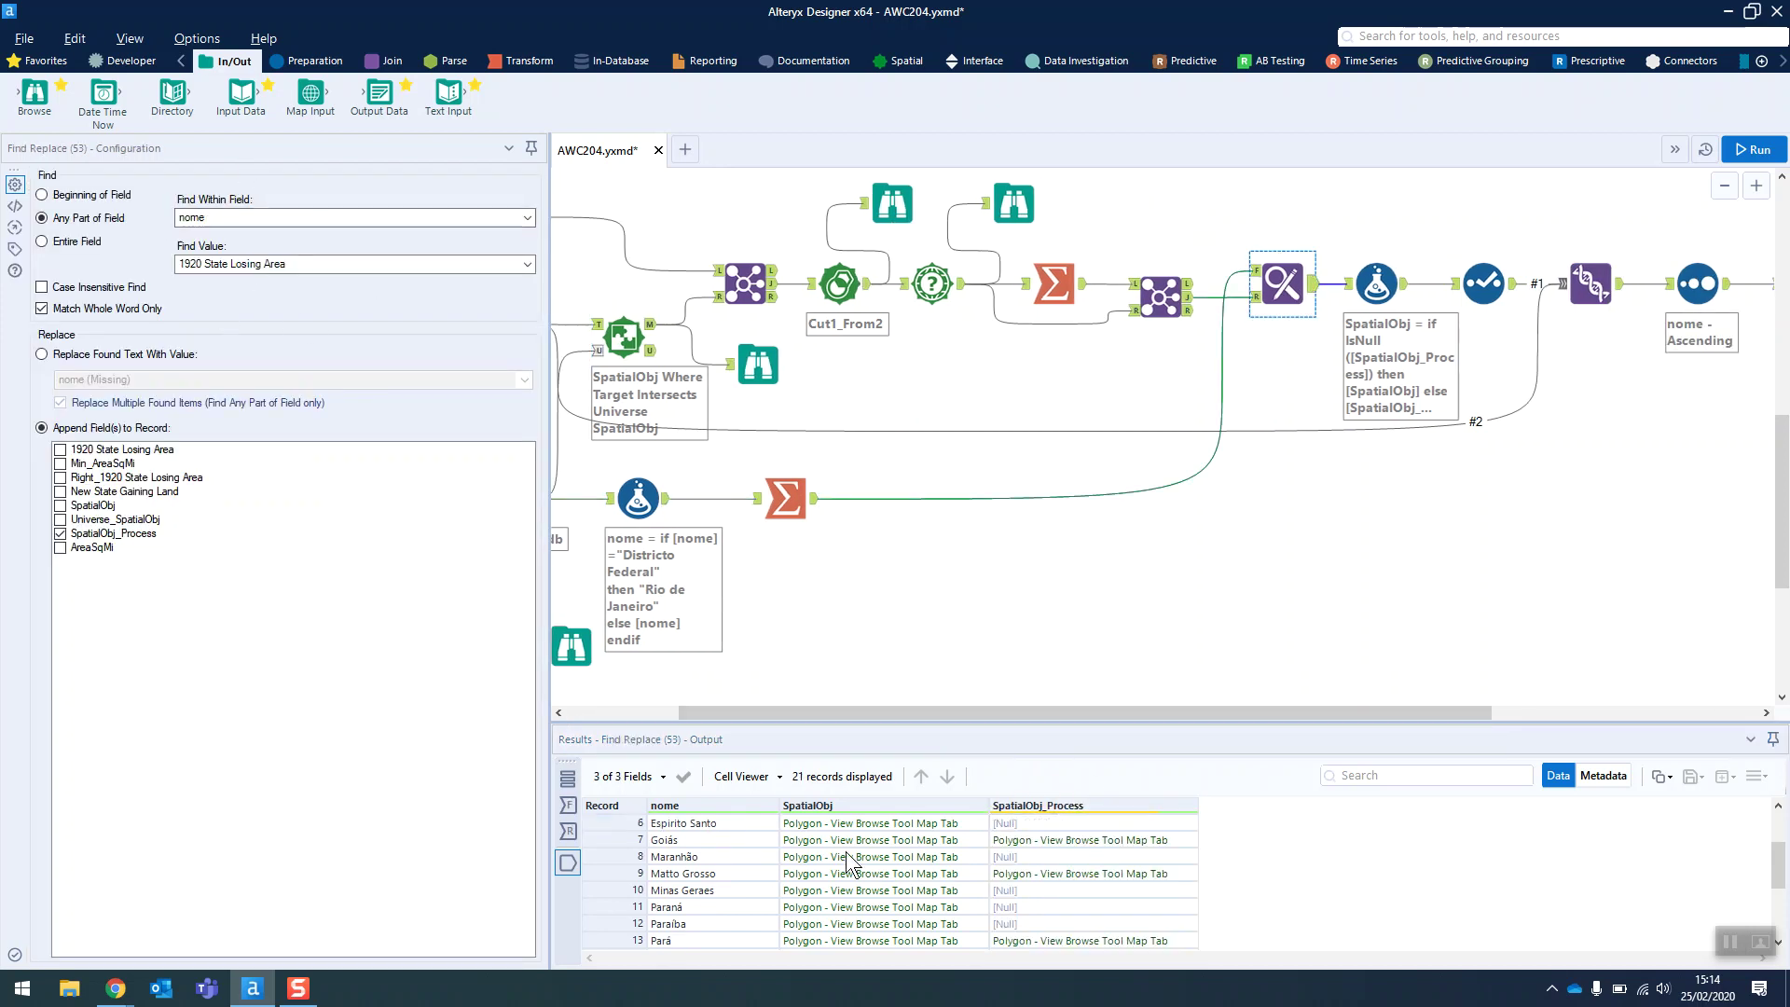
{"action": "left_click", "coordinate": [659, 842]}
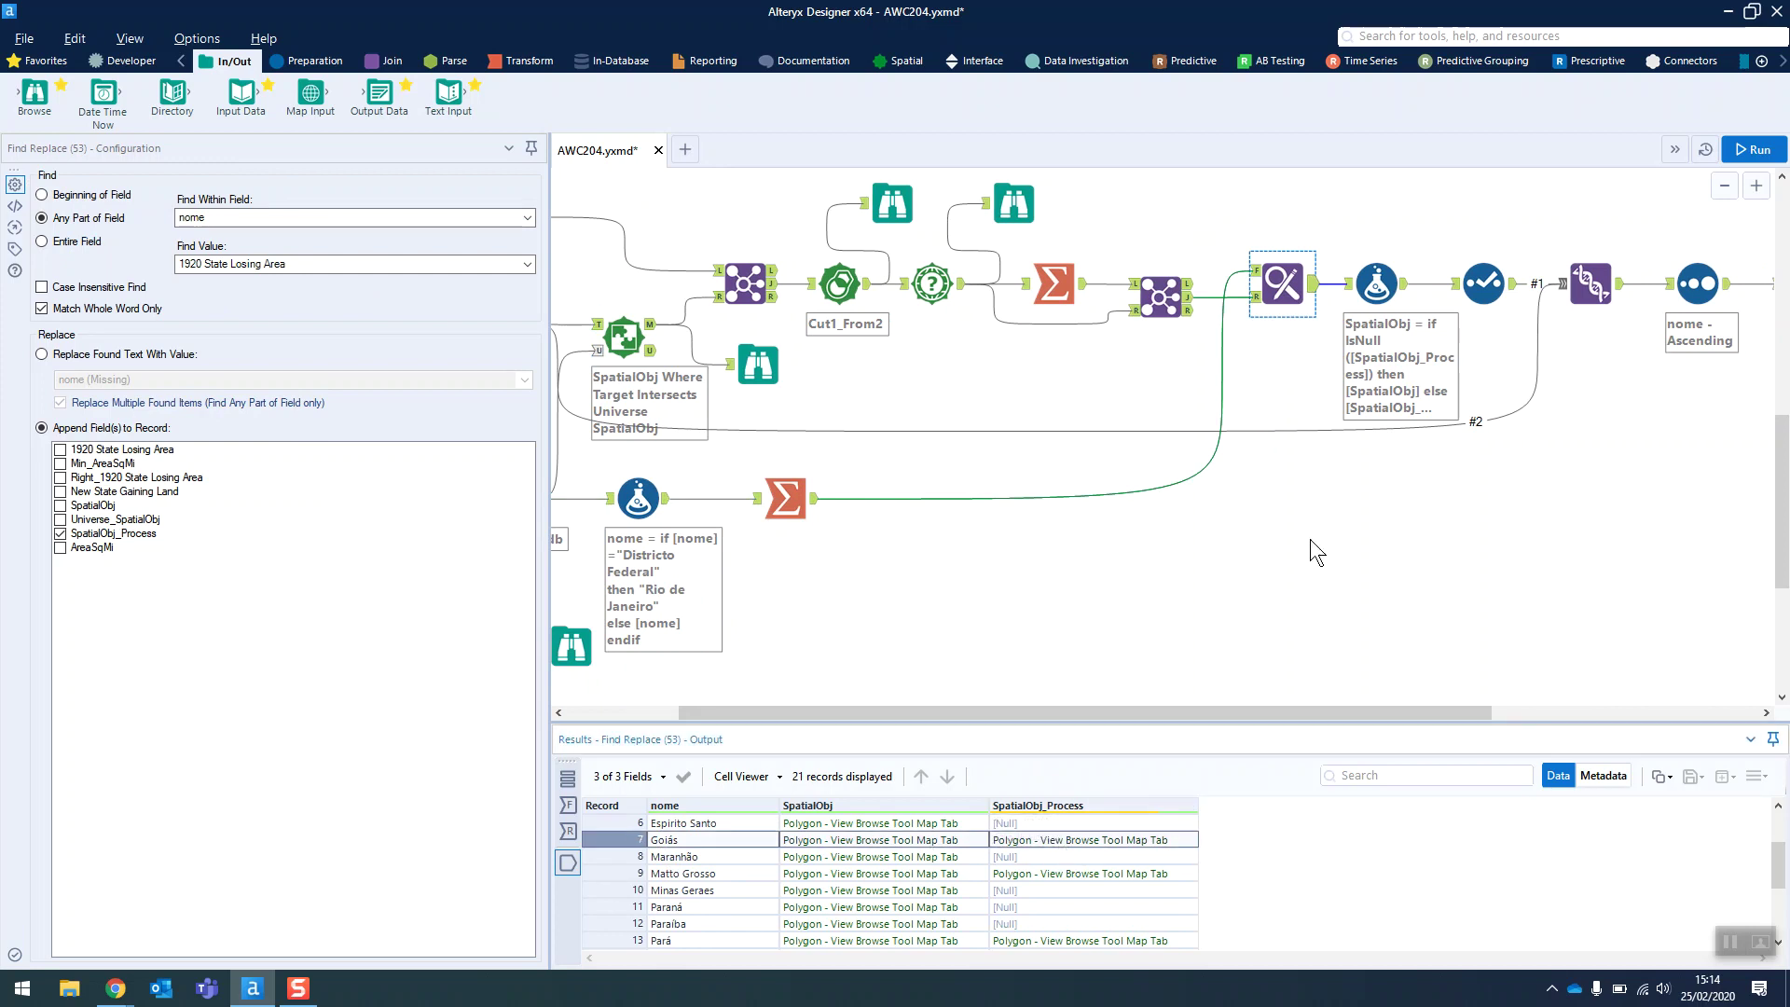
{"action": "left_click", "coordinate": [1374, 280]}
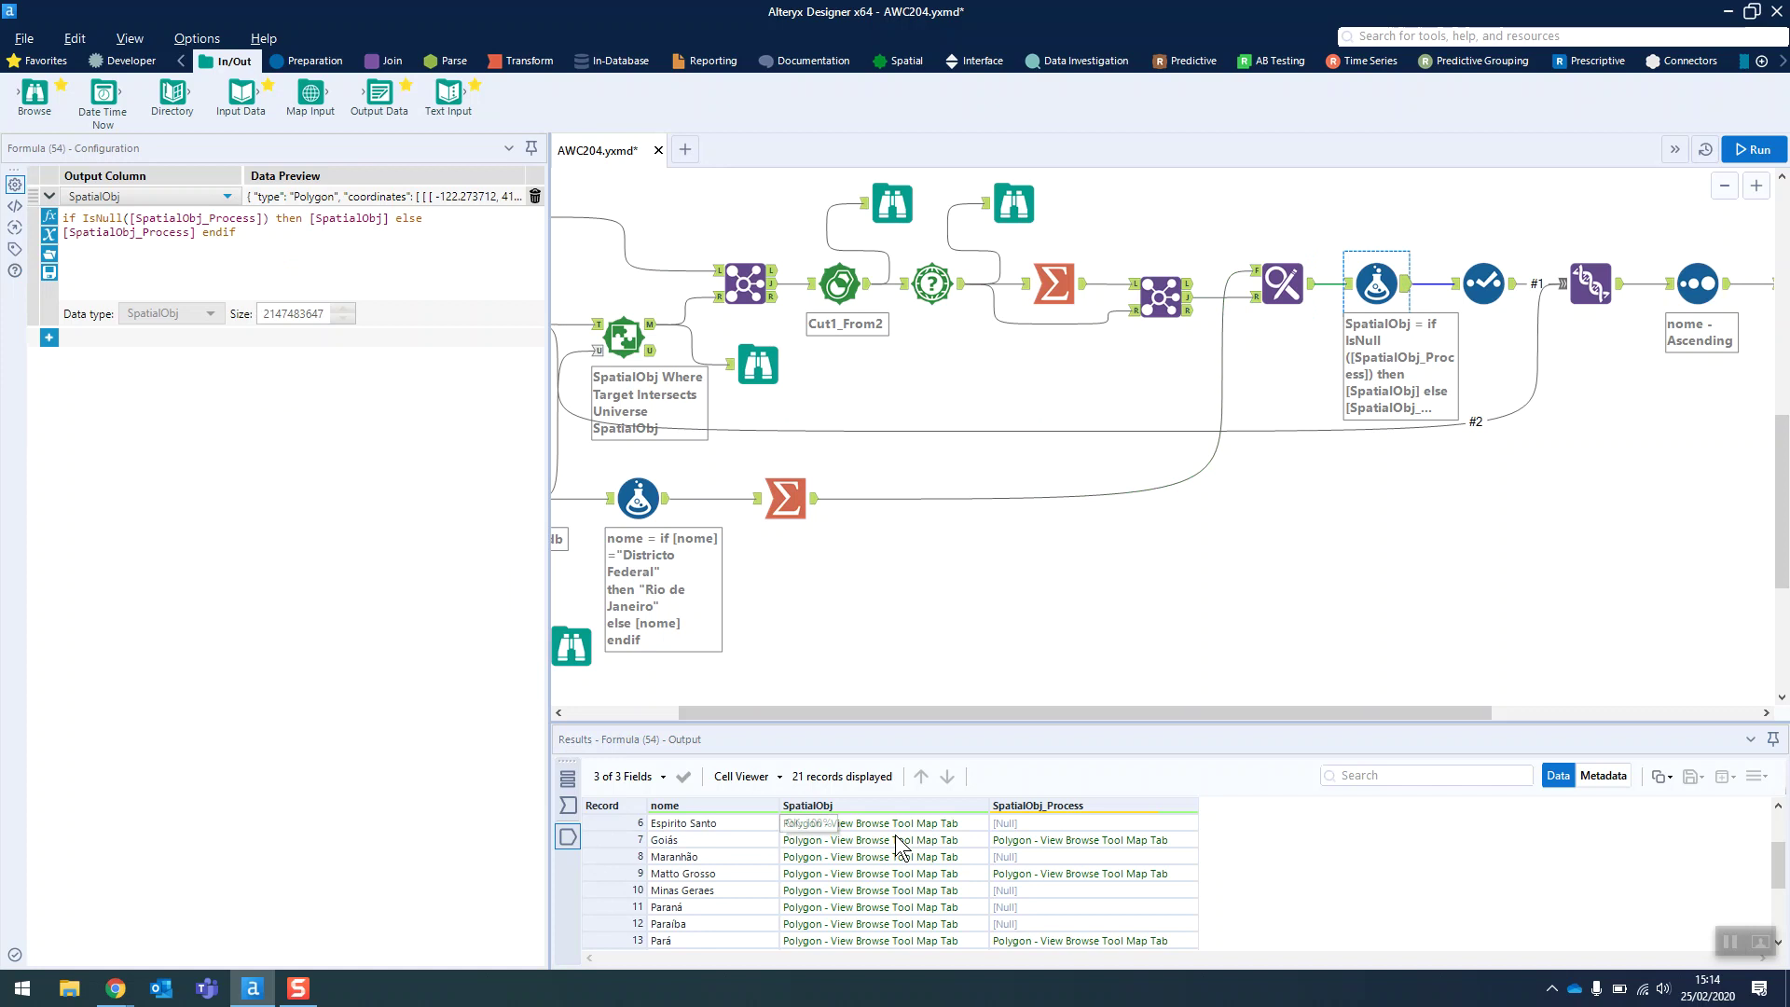
{"action": "left_click", "coordinate": [1007, 842]}
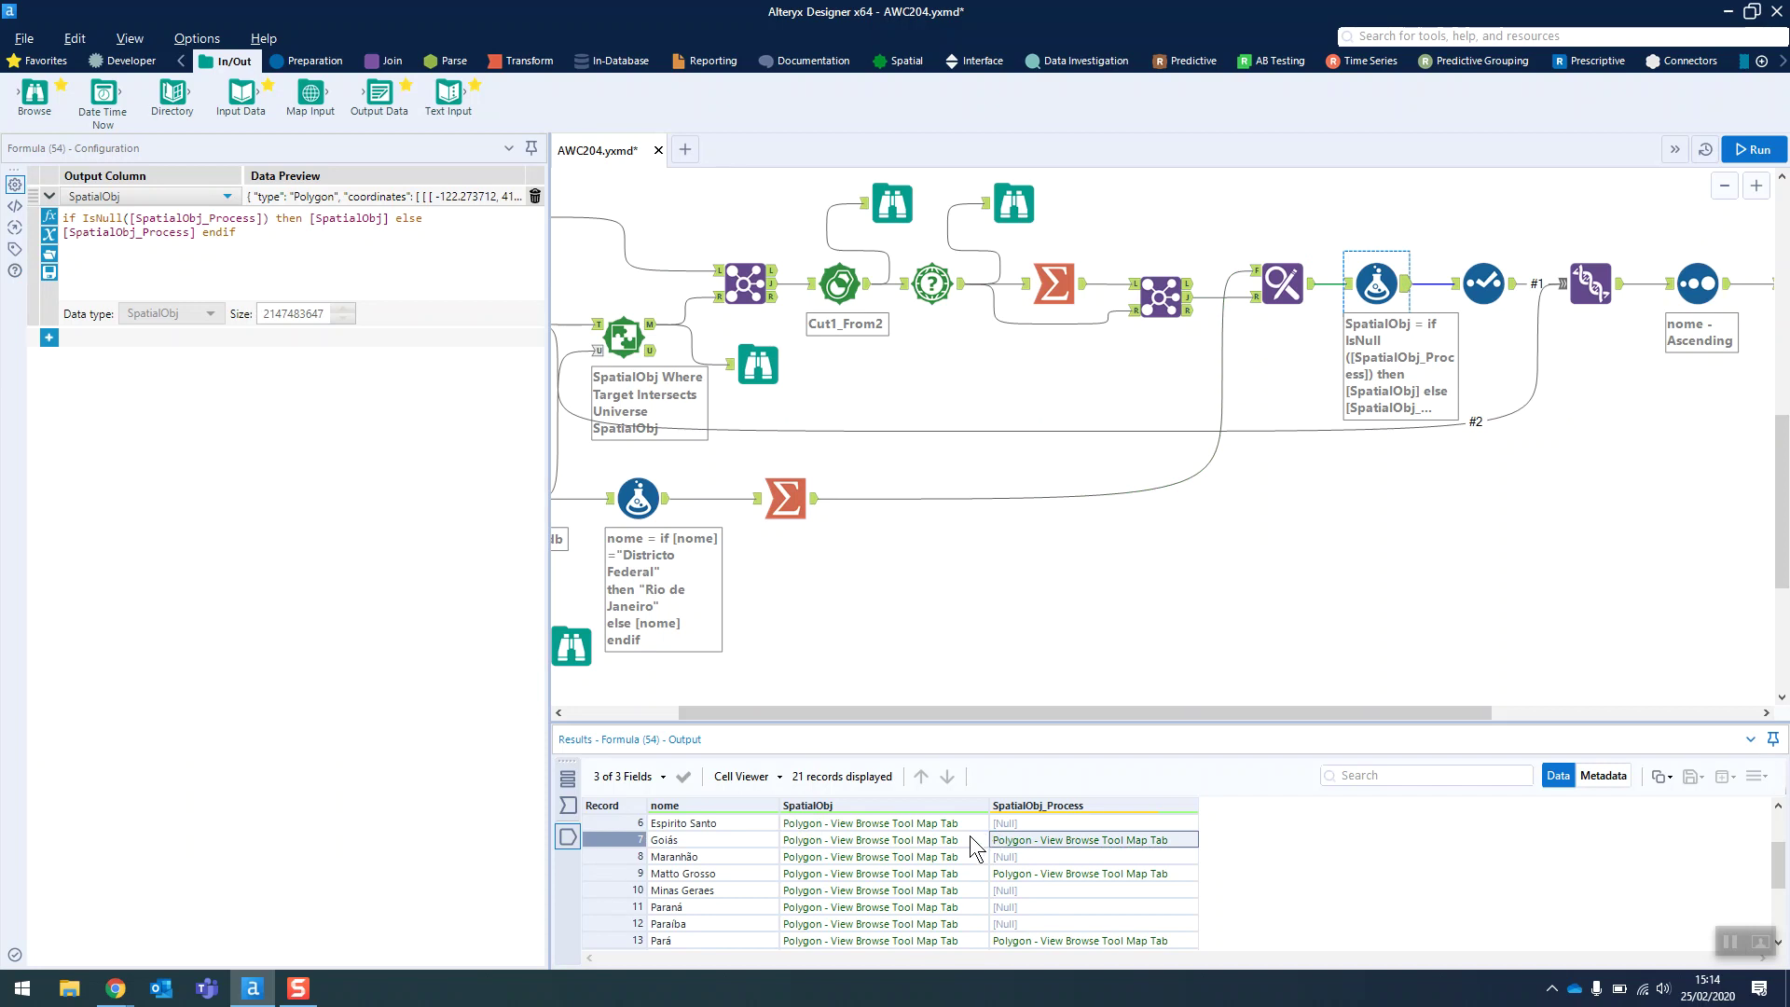
{"action": "left_click_drag", "start_coordinate": [947, 706], "coordinate": [1198, 686]}
{"action": "left_click", "coordinate": [1211, 283]}
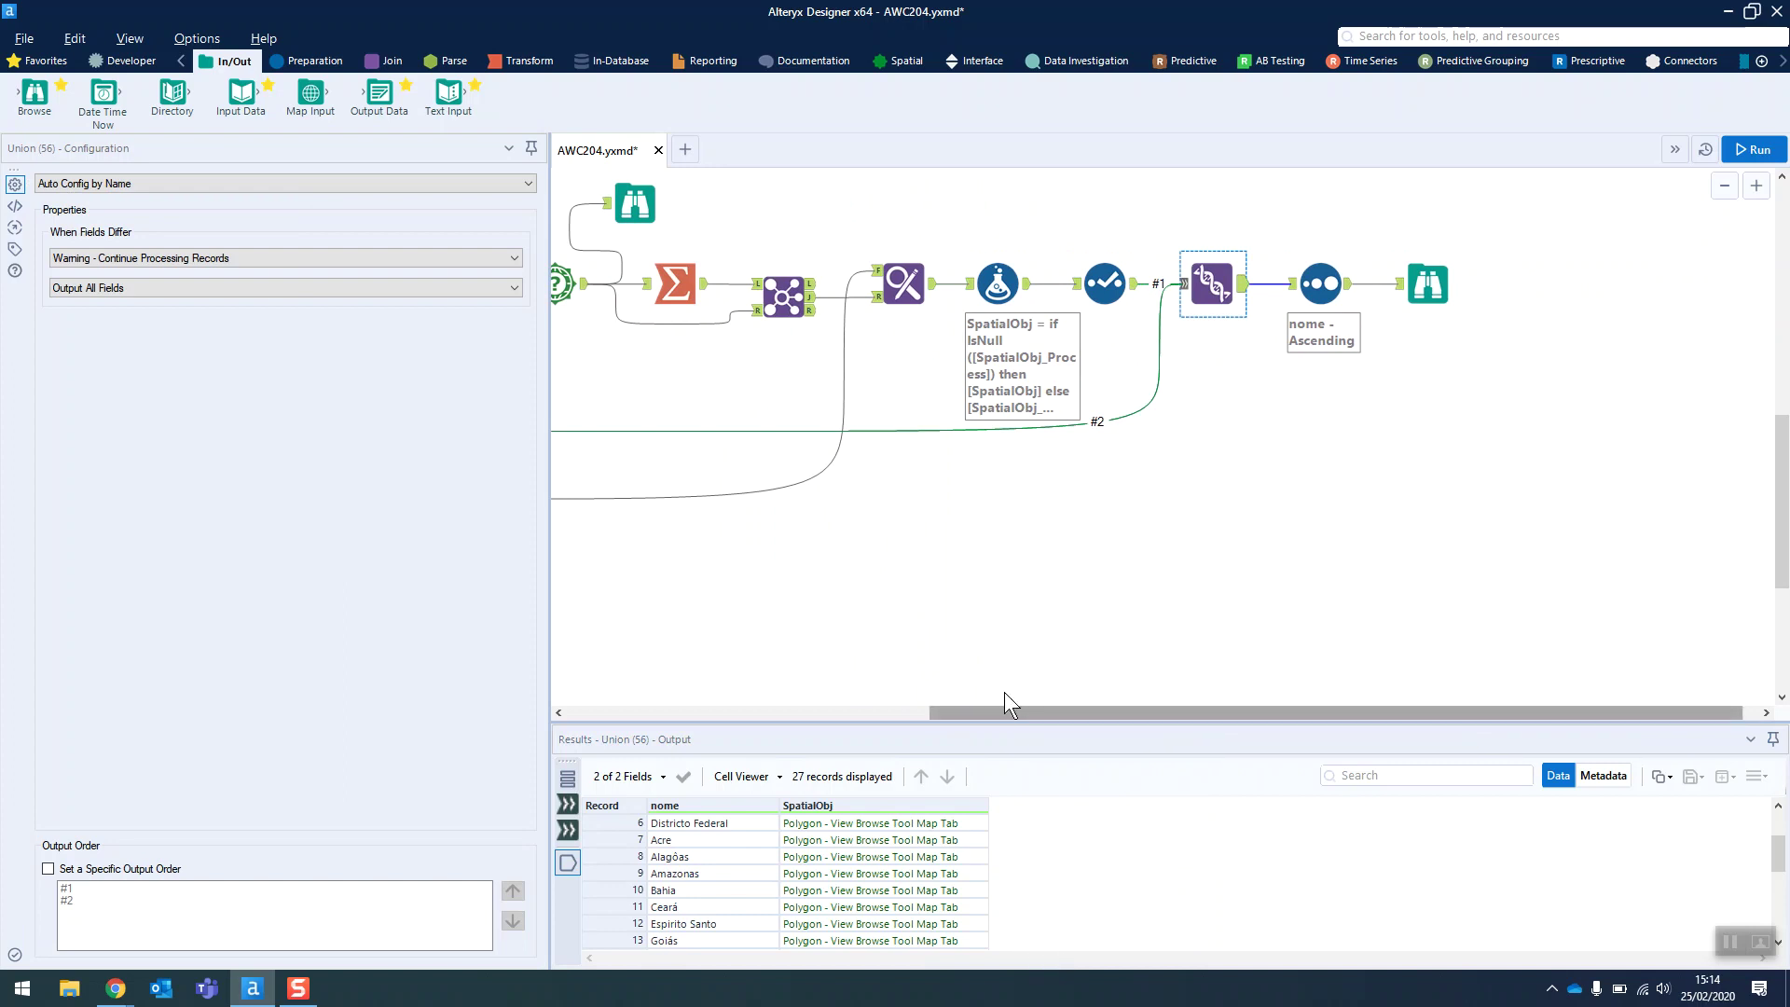
- Pan to the workflow's end and open the final Browse showing 27 states sorted by nome
{"action": "left_click_drag", "start_coordinate": [1031, 710], "coordinate": [668, 710]}
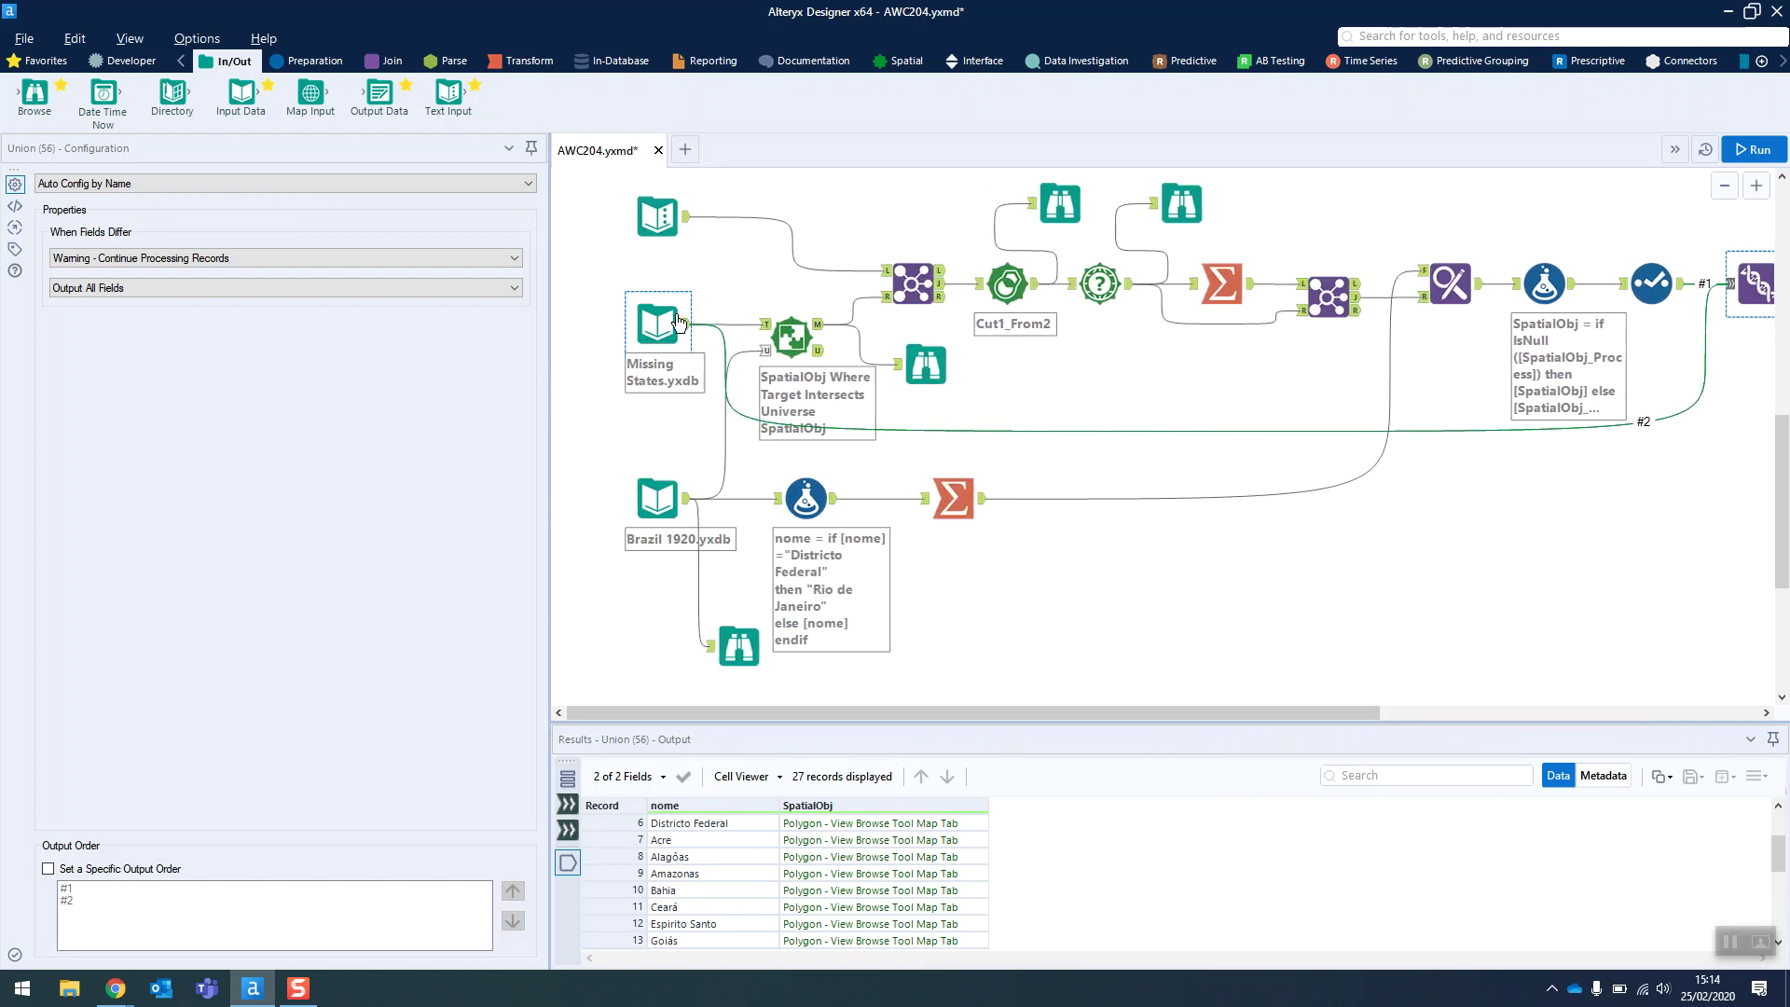
{"action": "left_click_drag", "start_coordinate": [1003, 710], "coordinate": [1446, 690]}
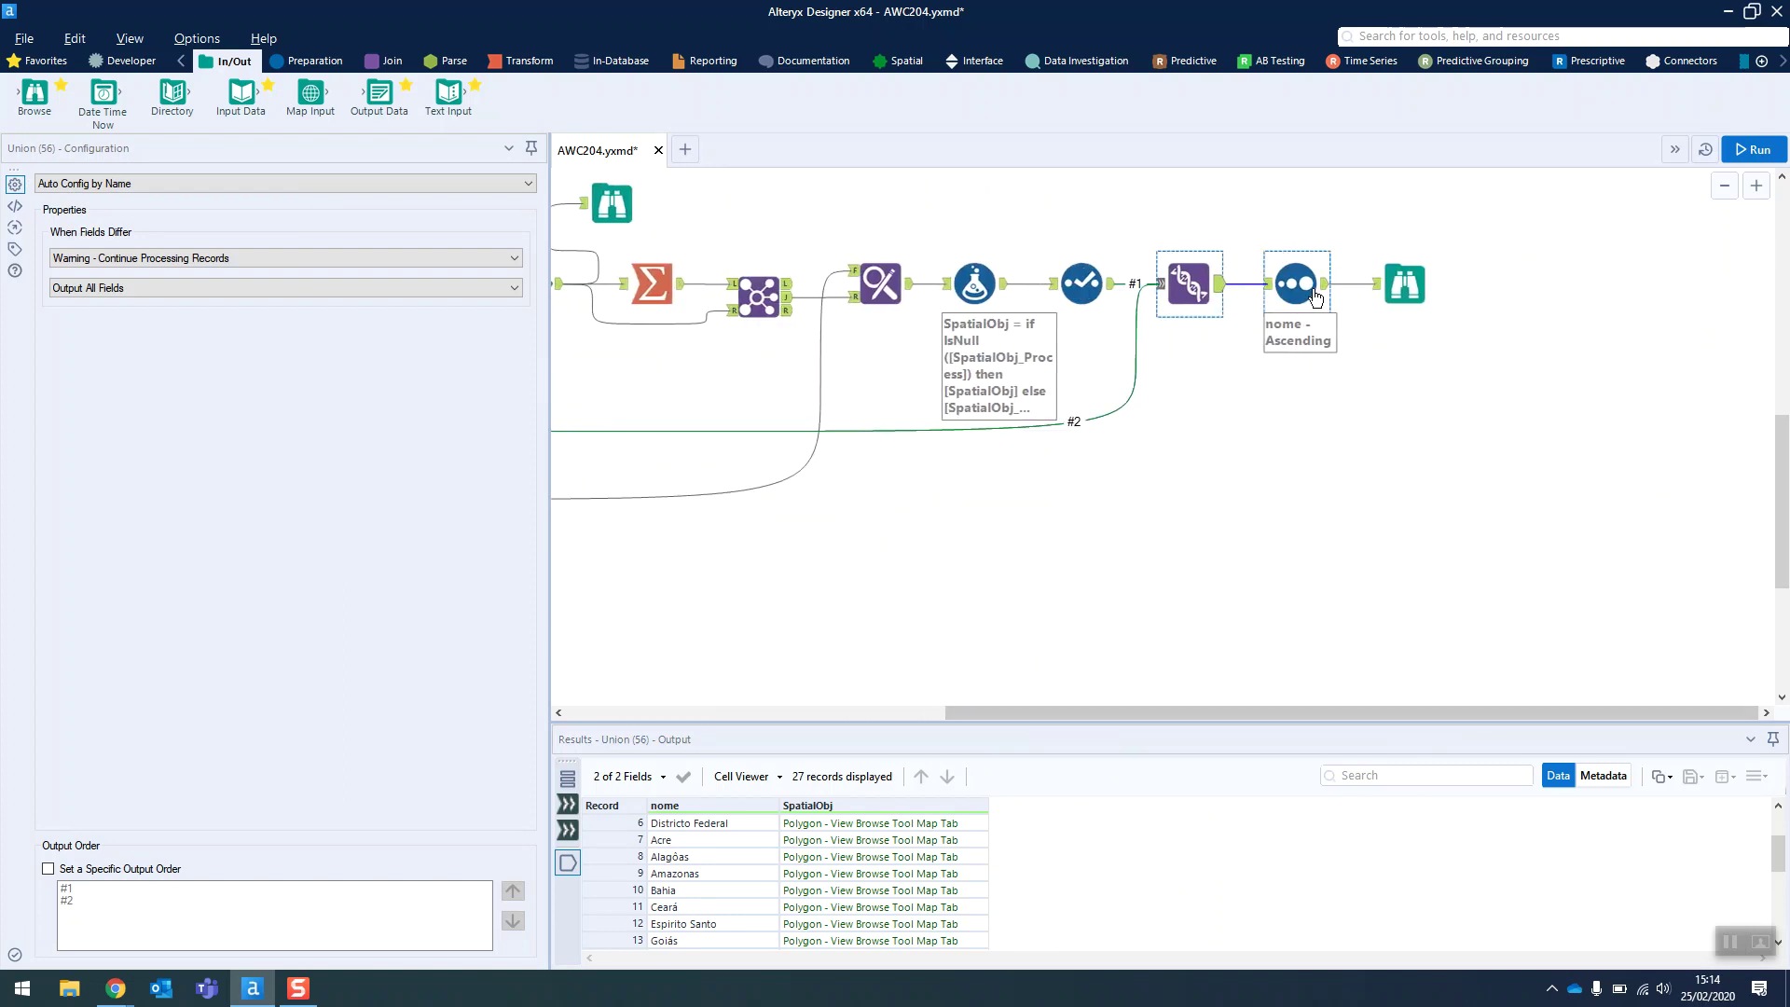
{"action": "left_click", "coordinate": [1404, 283]}
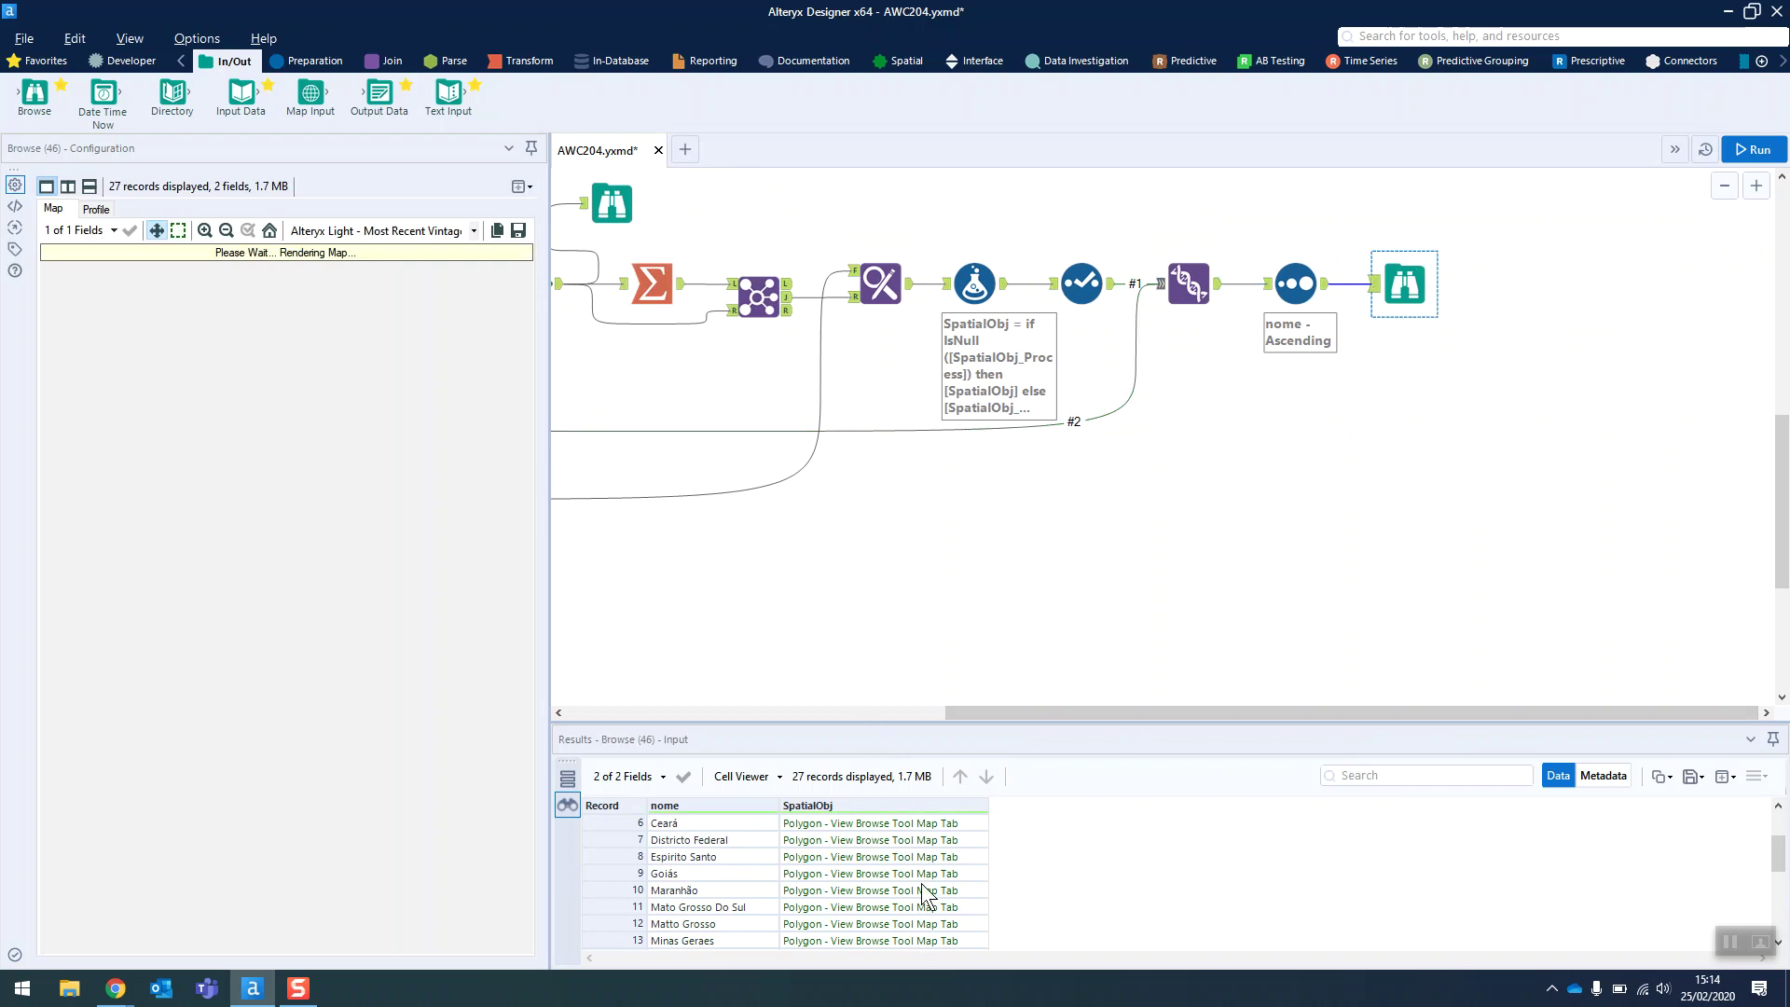